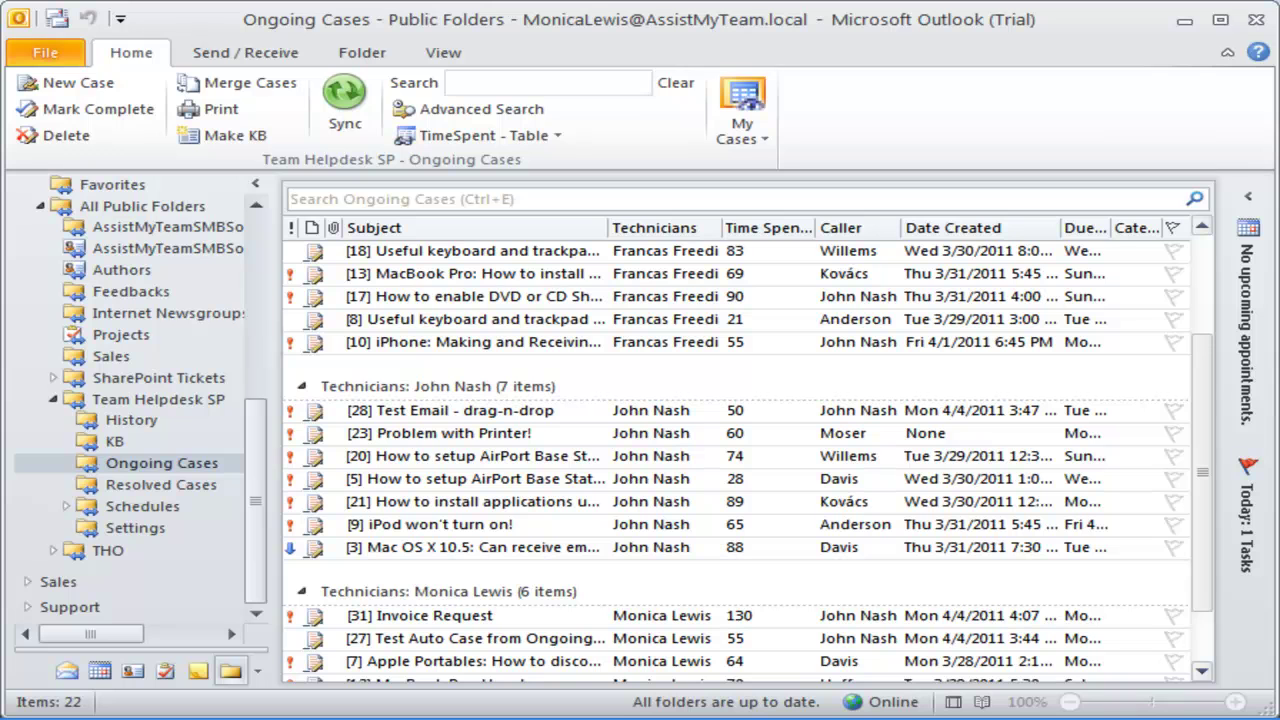
Open the Summary Reports tool of Team Helpdesk Manager SP and maximize its Support Cases Reports window.
click(45, 52)
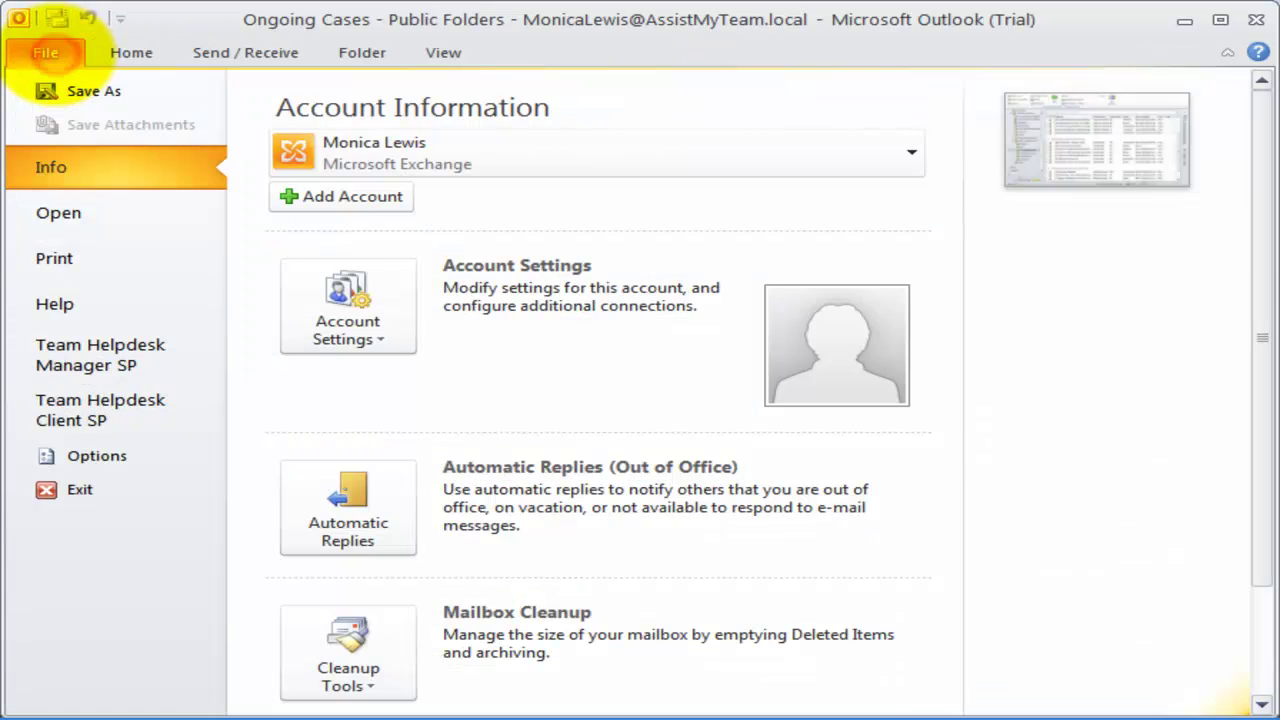
click(118, 345)
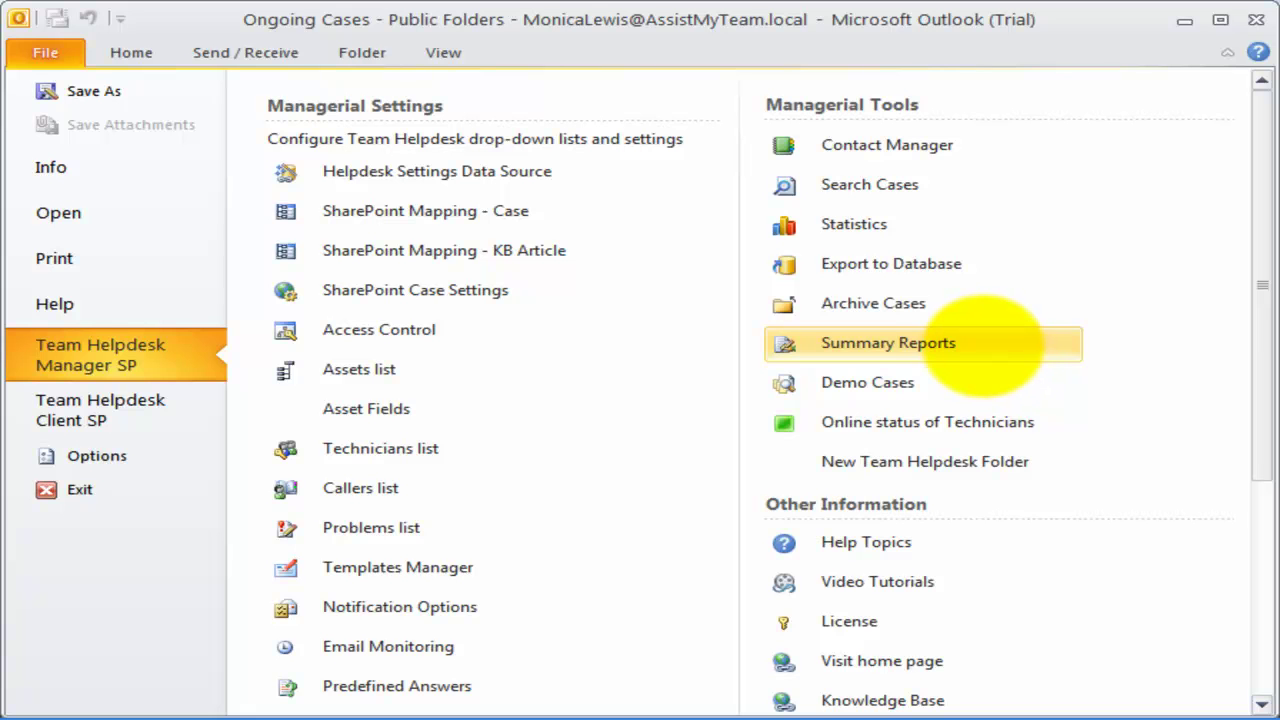
click(963, 342)
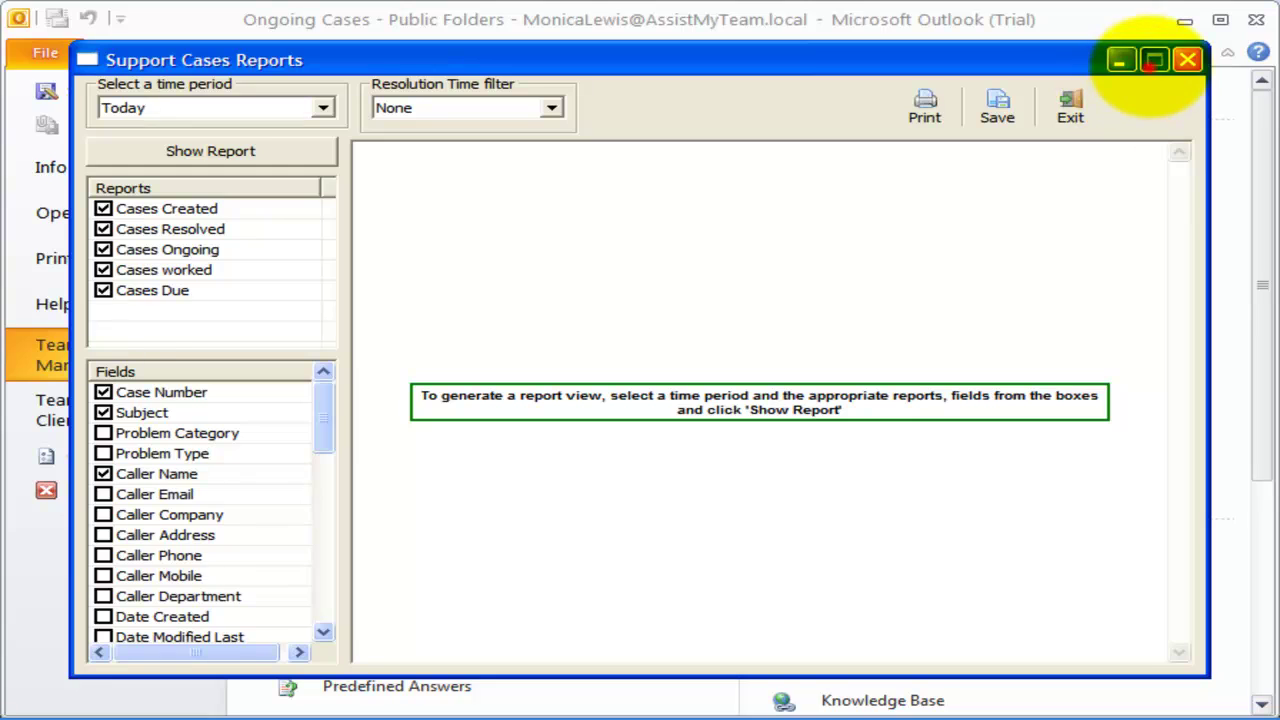
click(1154, 60)
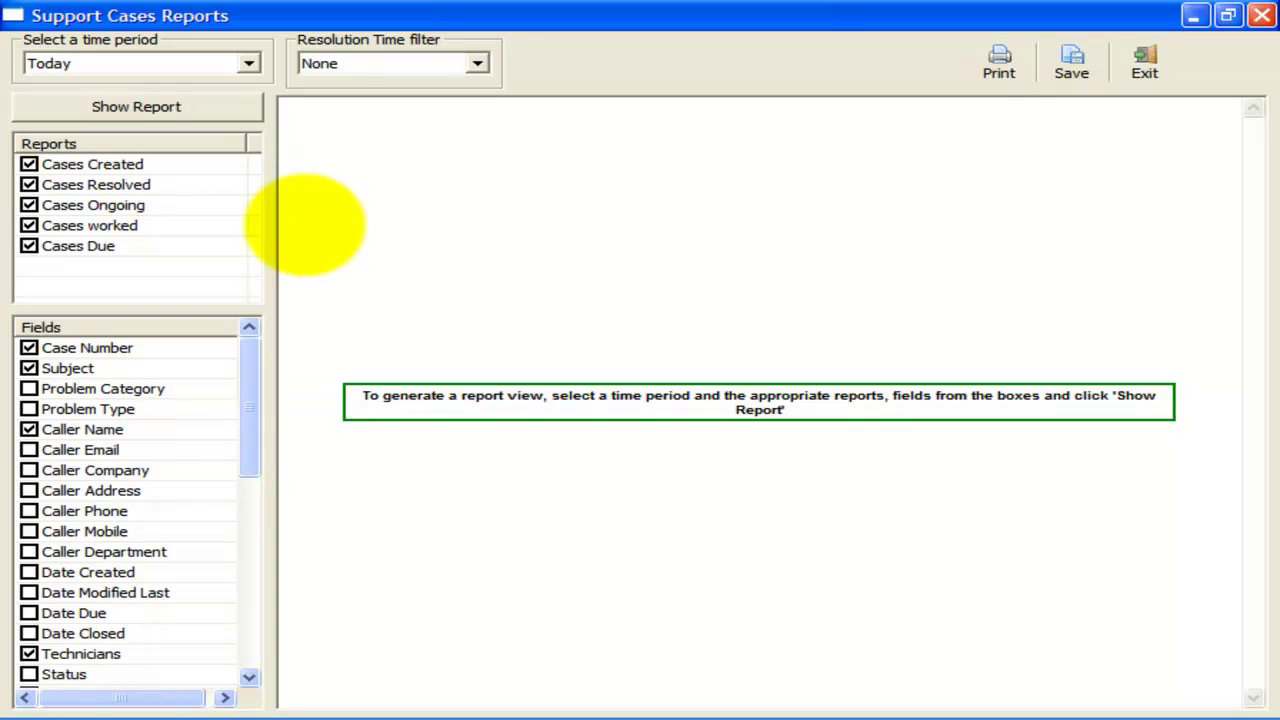
click(329, 209)
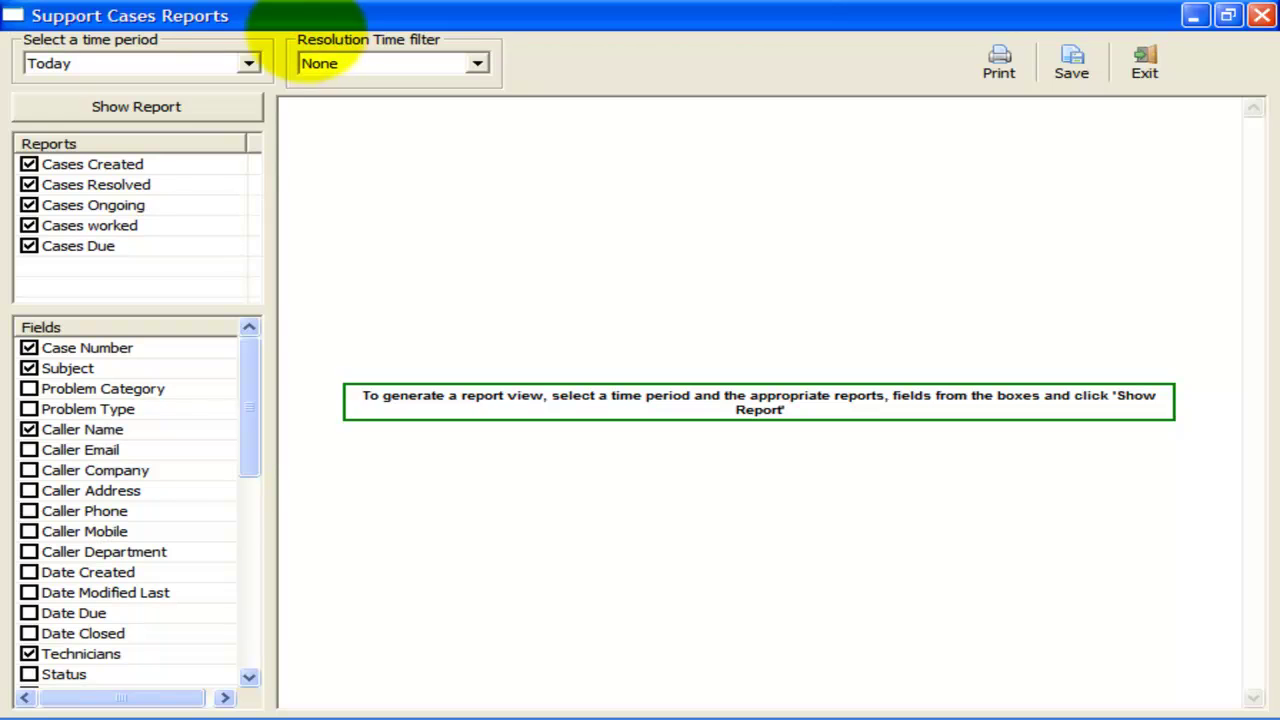
Set the report's time period to Between dates and open the start date's calendar.
click(249, 63)
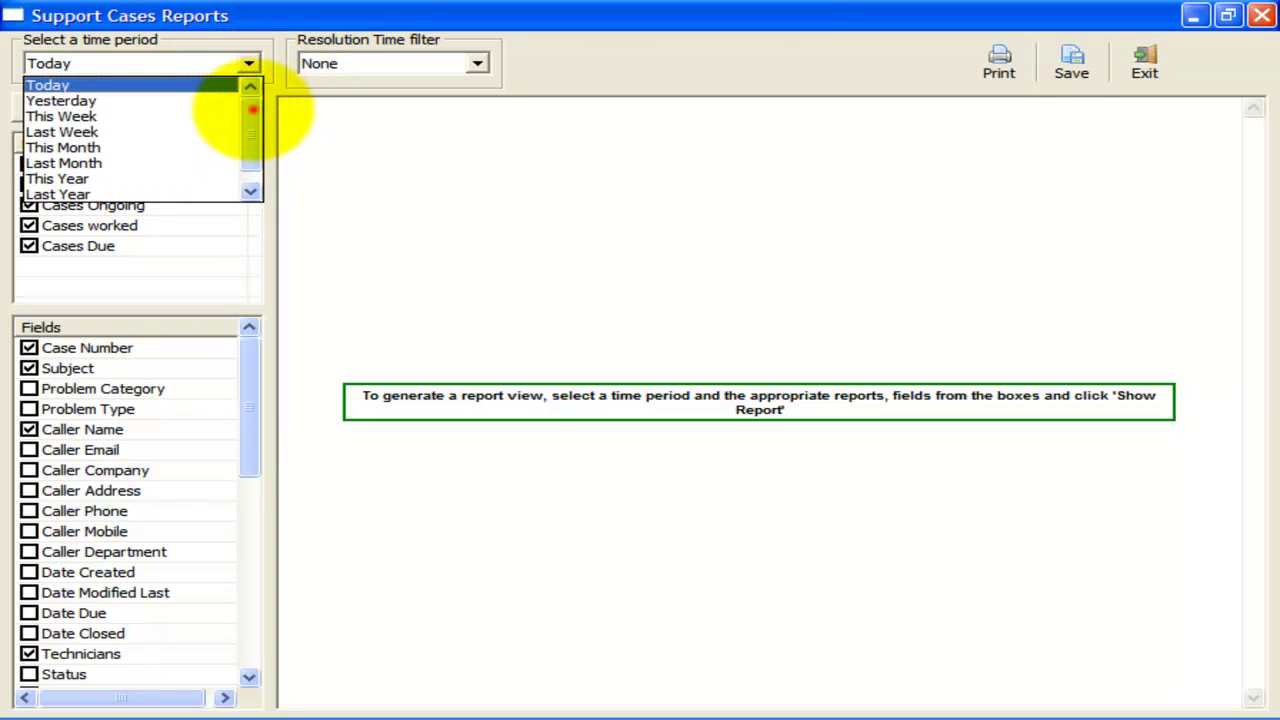
scroll(251, 125, down, 1)
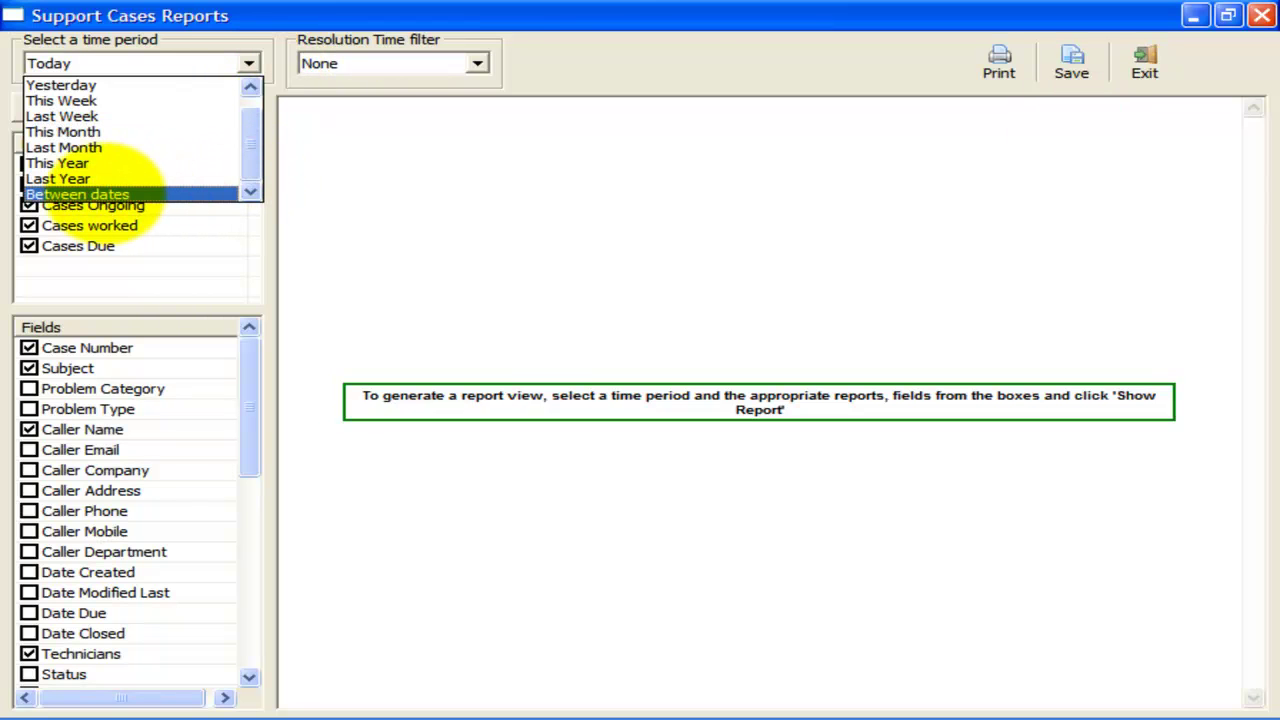
click(110, 193)
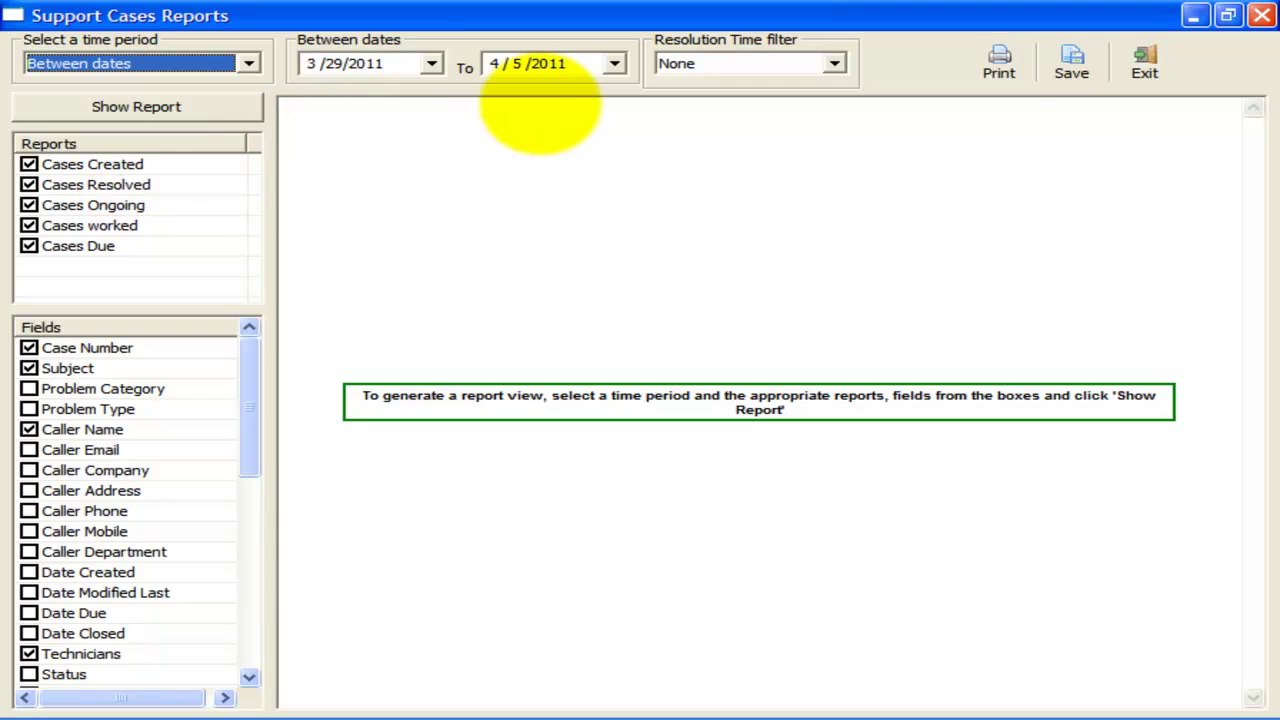
click(431, 63)
click(457, 136)
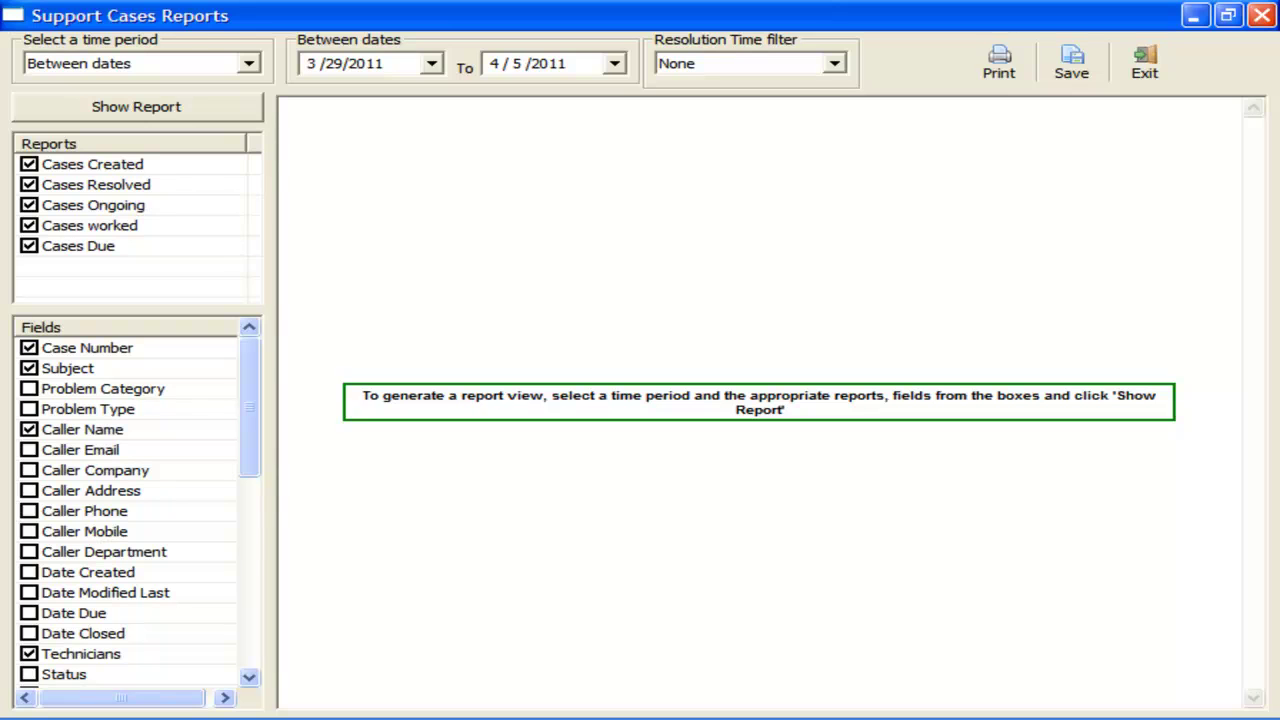
Set the report's time period to This Week.
click(248, 63)
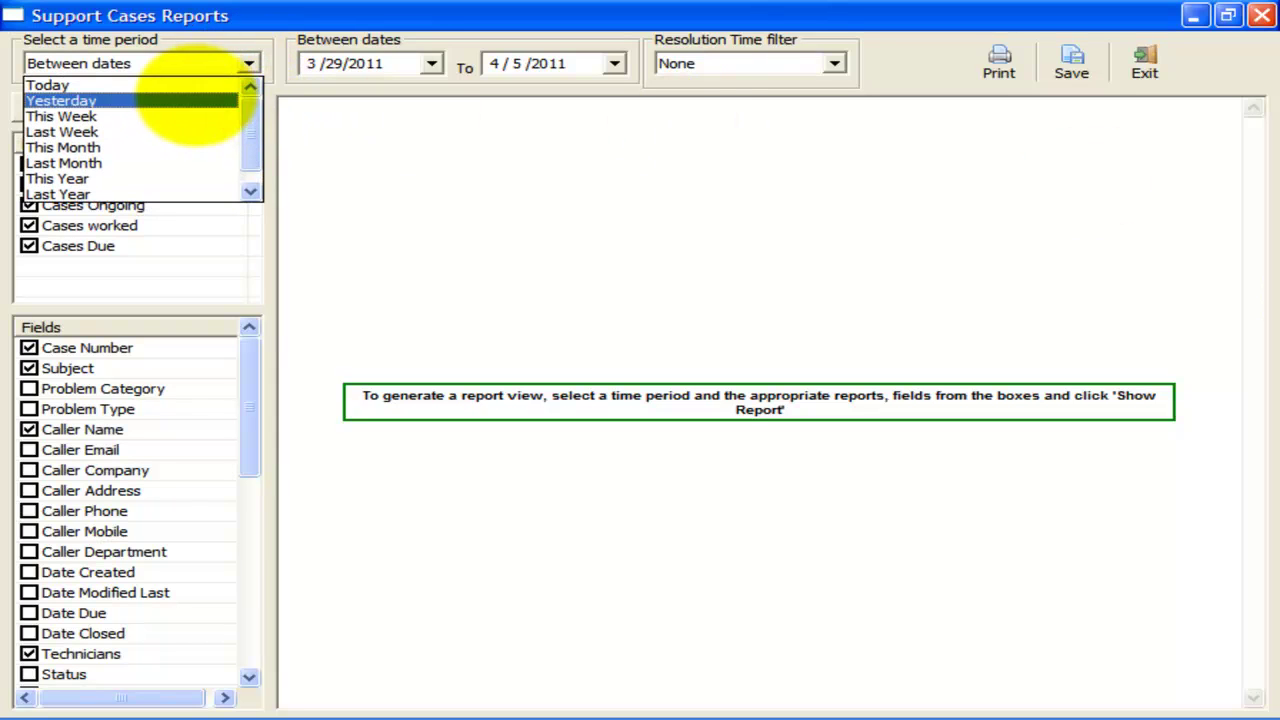
click(172, 114)
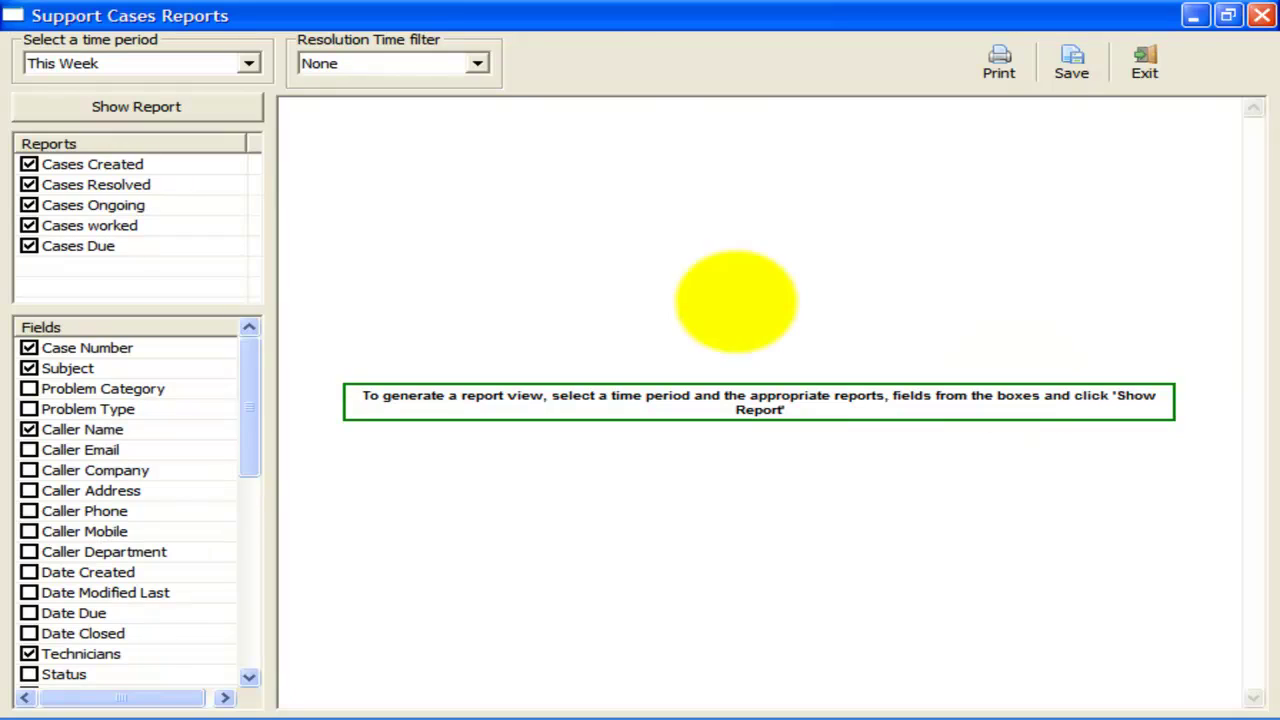
Exclude Cases worked and Cases Due from the reports to generate.
click(183, 251)
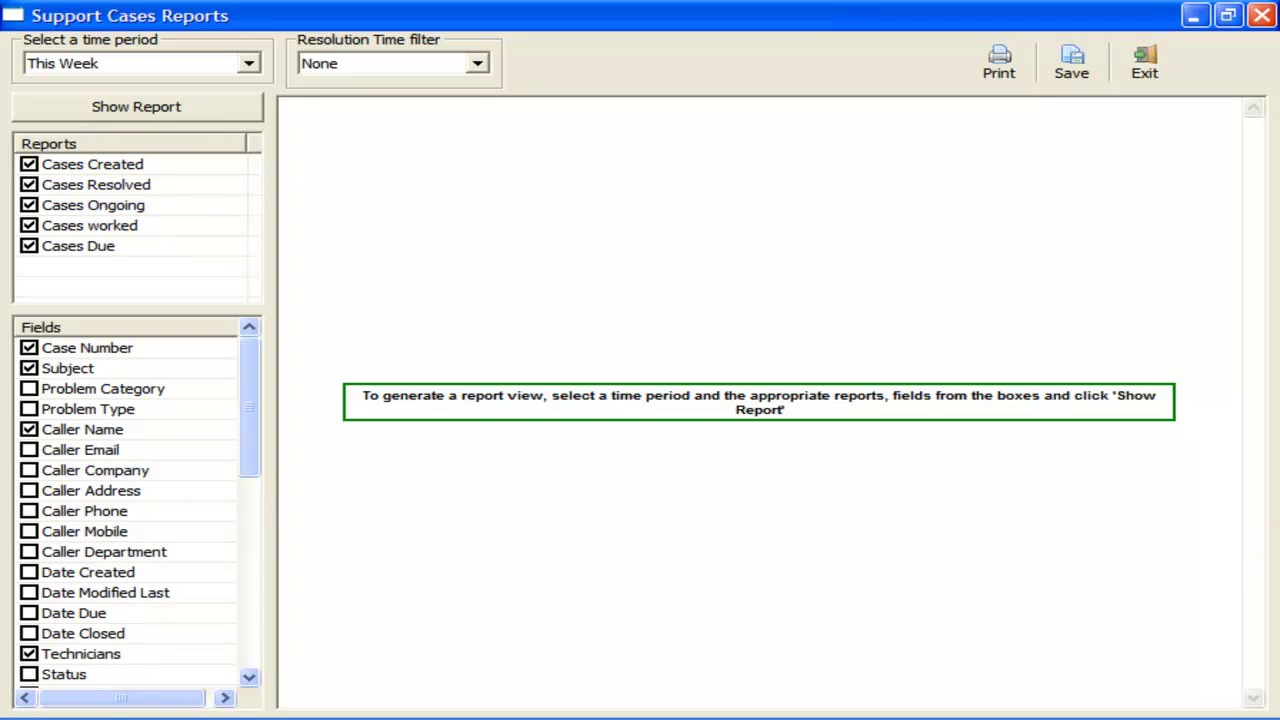
click(186, 229)
click(29, 225)
click(29, 246)
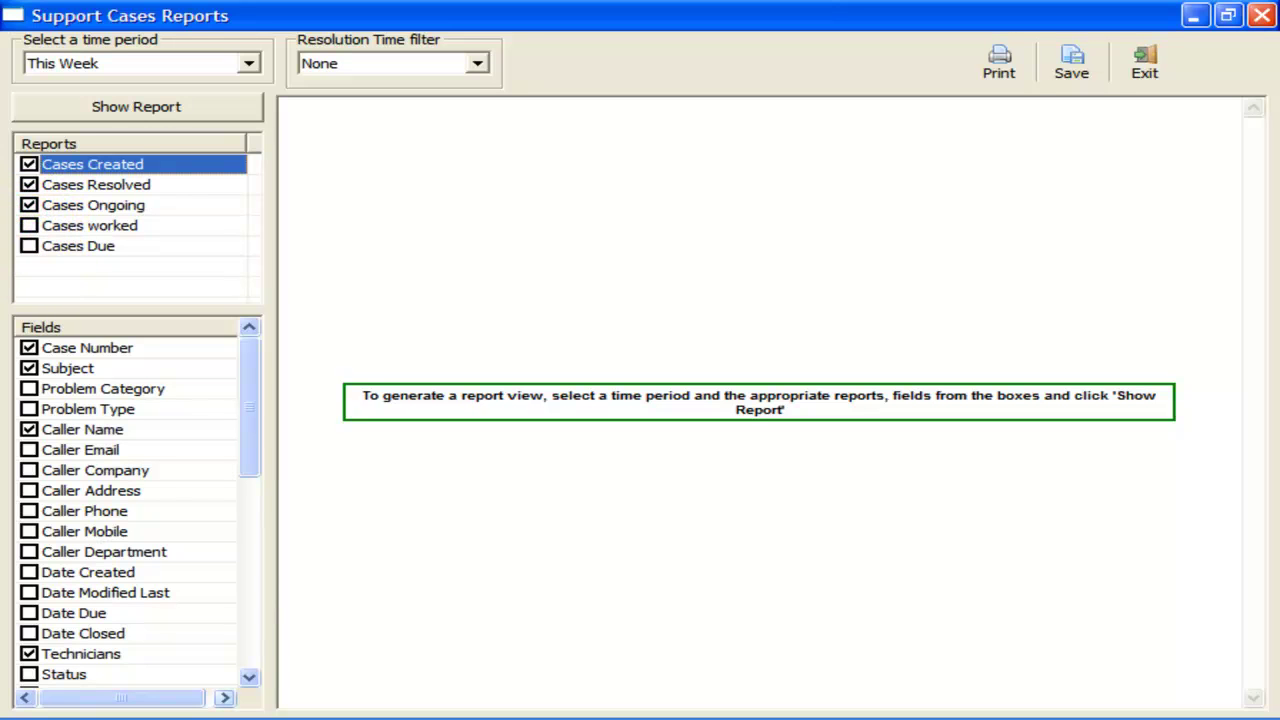
Include Cases worked and Cases Due in the reports to generate again.
click(122, 228)
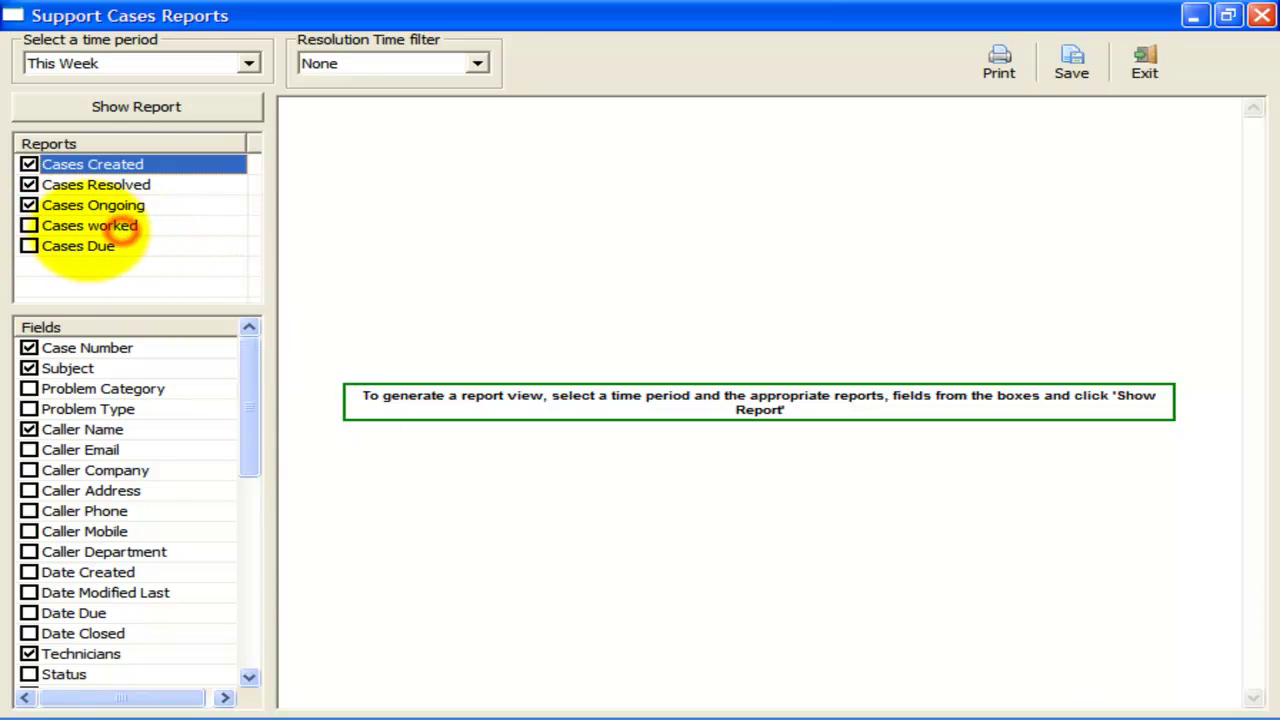
click(62, 226)
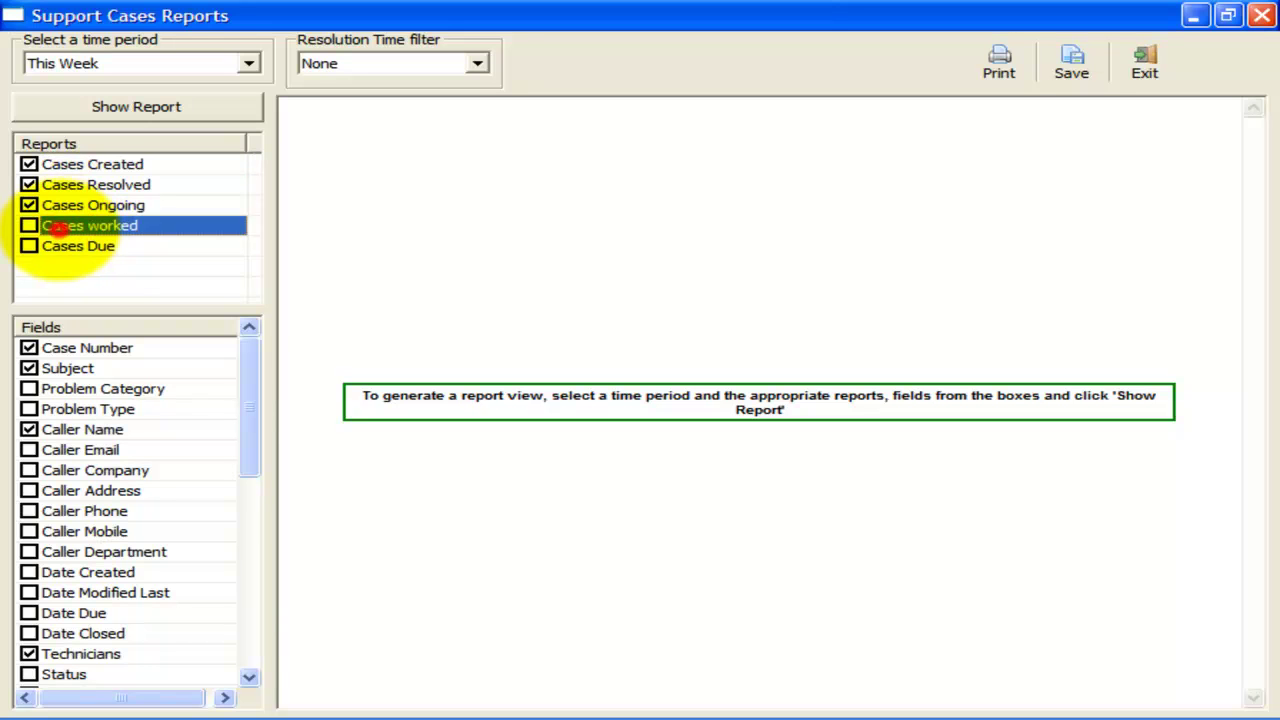
click(62, 243)
click(29, 246)
click(29, 226)
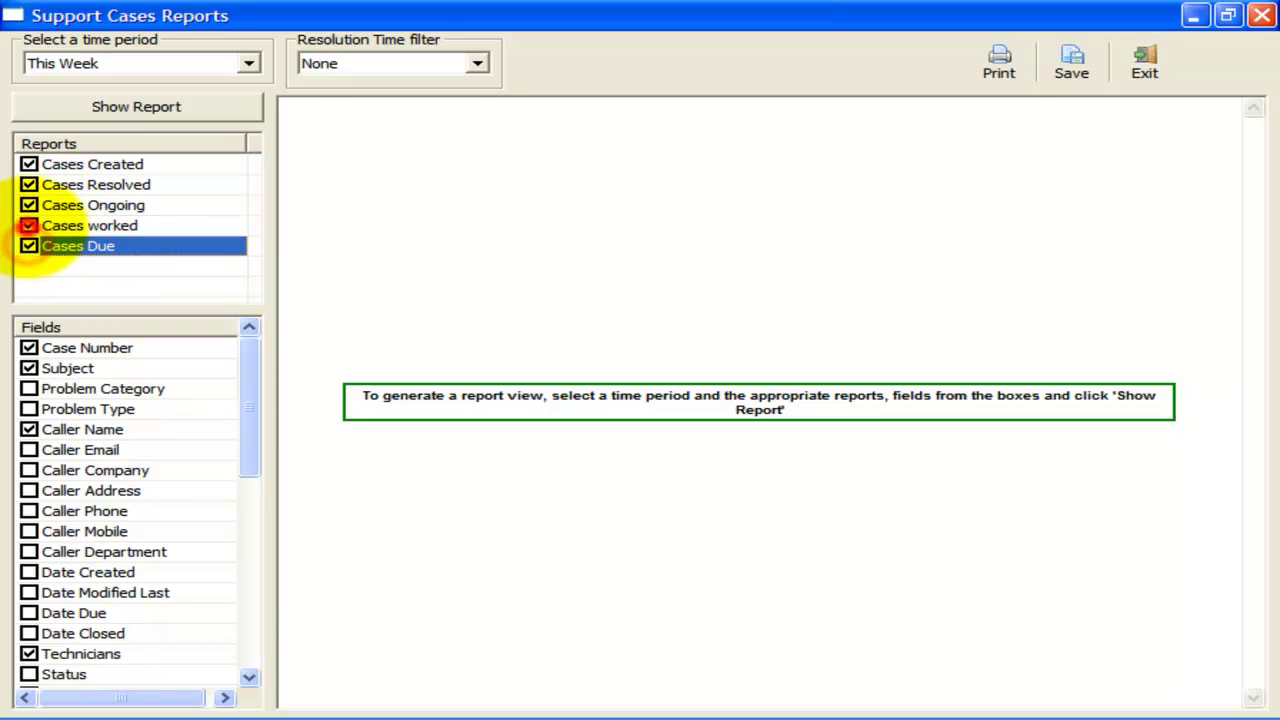
Add the Open Duration (Hrs) and Resolution Duration (Hrs) fields to the report.
drag(257, 357, 251, 474)
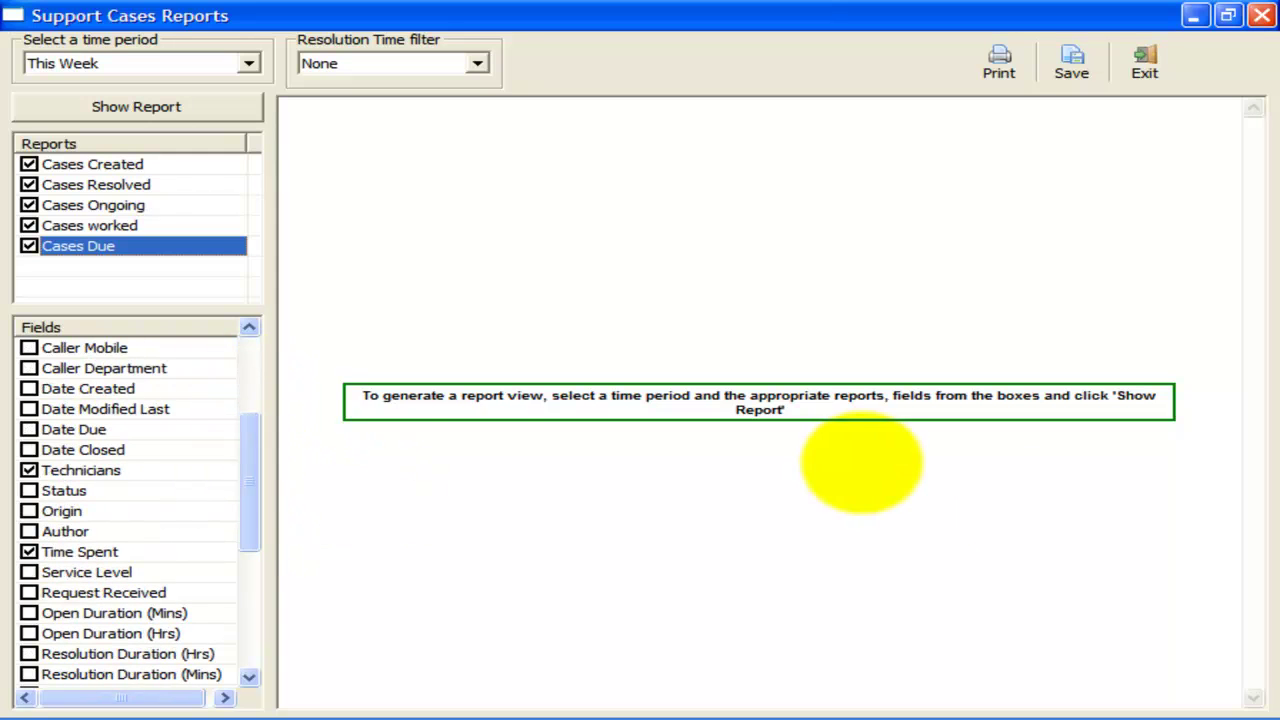
drag(249, 467, 250, 535)
click(150, 450)
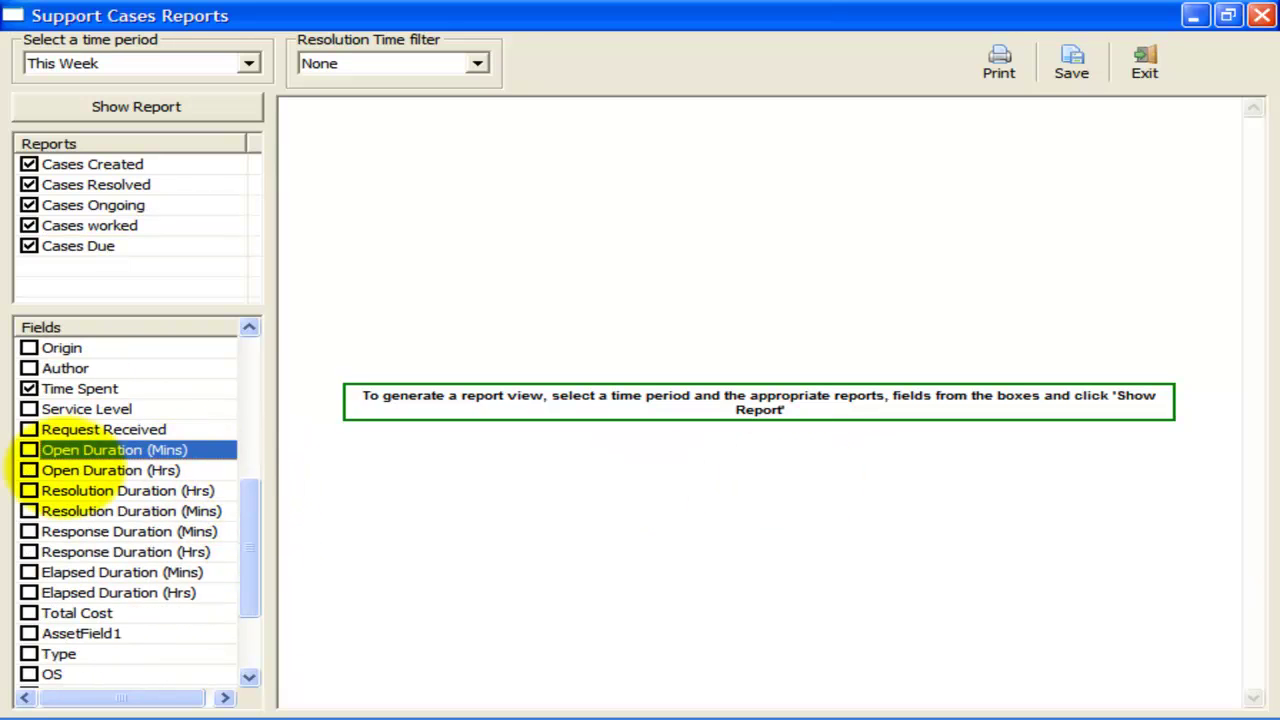
click(29, 470)
click(29, 470)
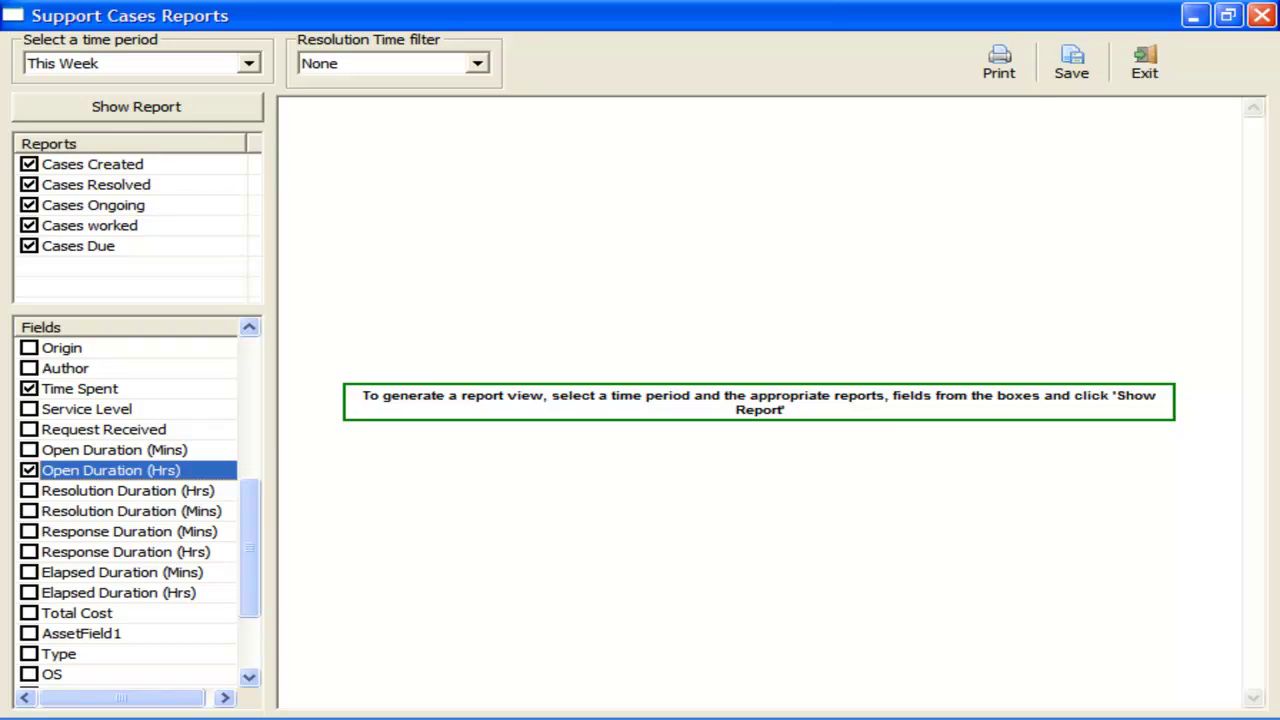
click(29, 490)
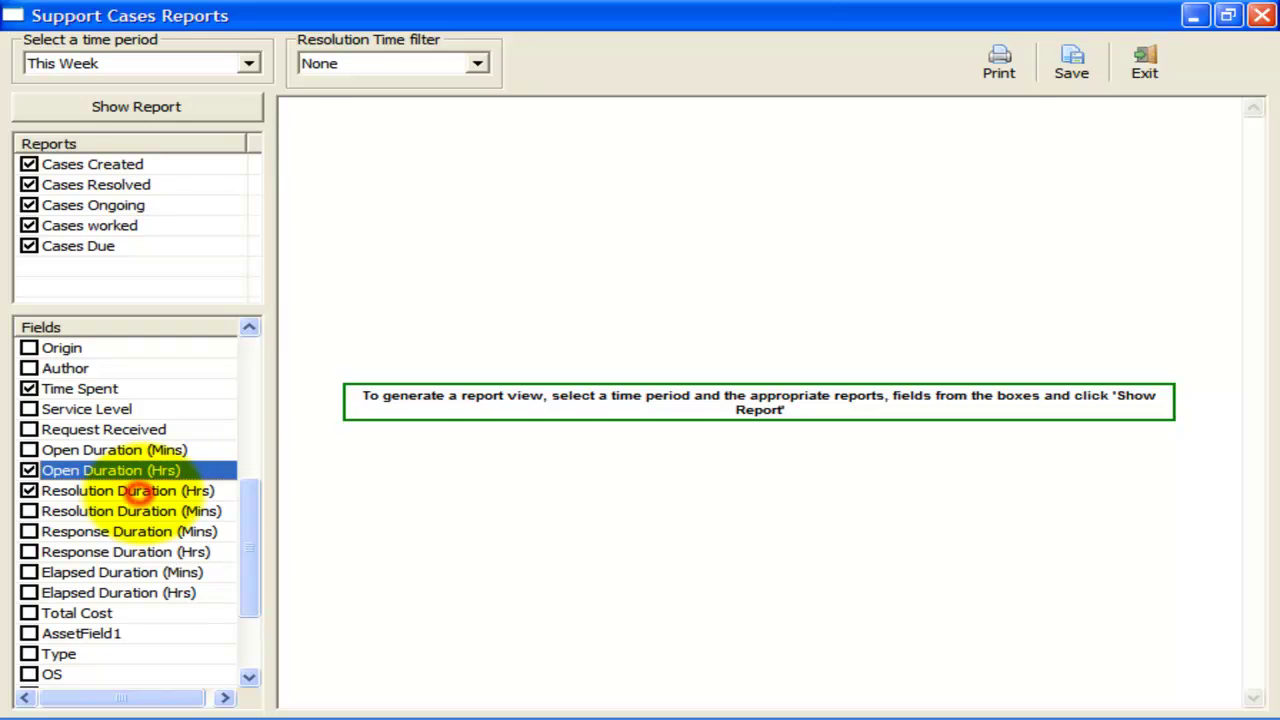
click(143, 491)
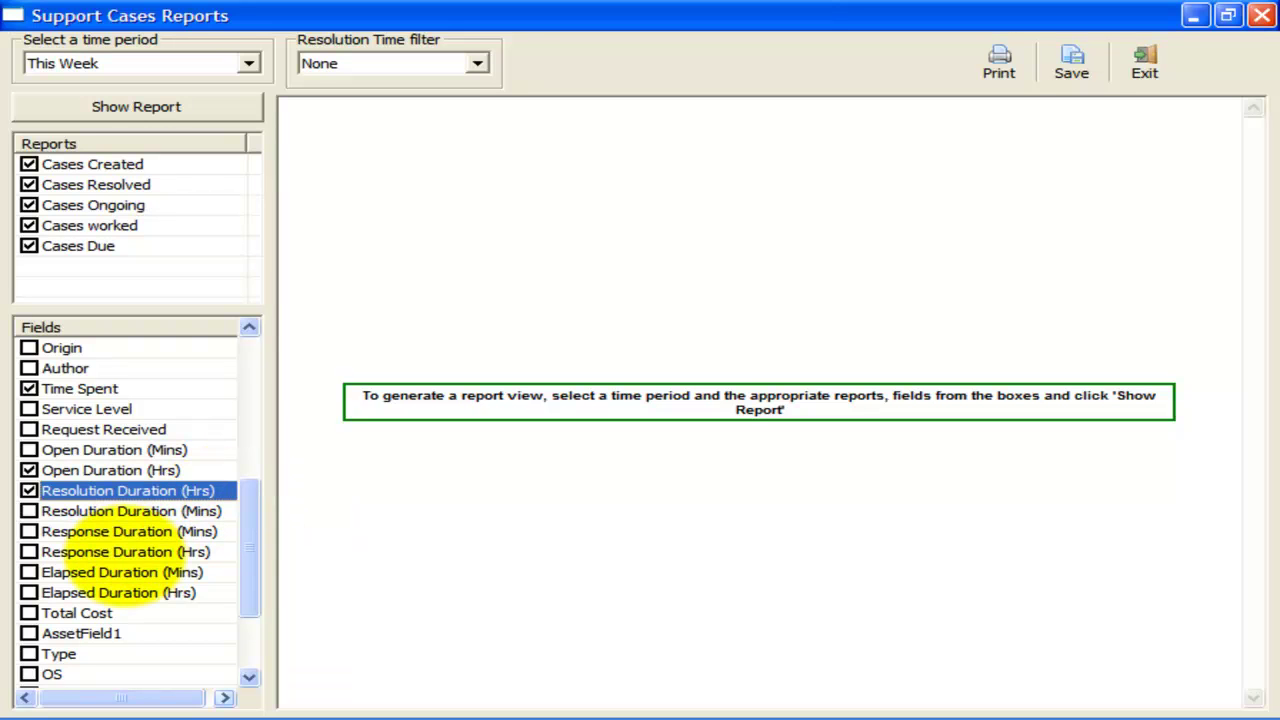
Add the Response Duration (Hrs), Elapsed Duration (Hrs) and Total Cost fields to the report.
click(125, 552)
click(29, 552)
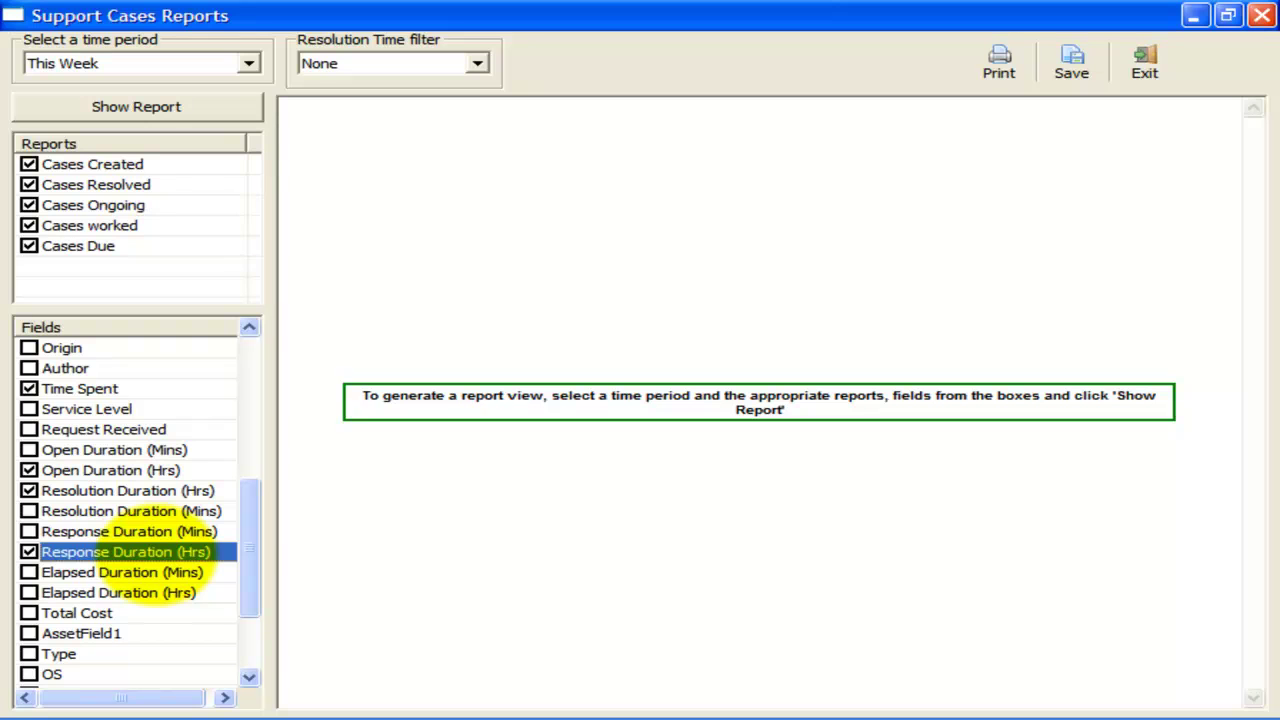
click(29, 592)
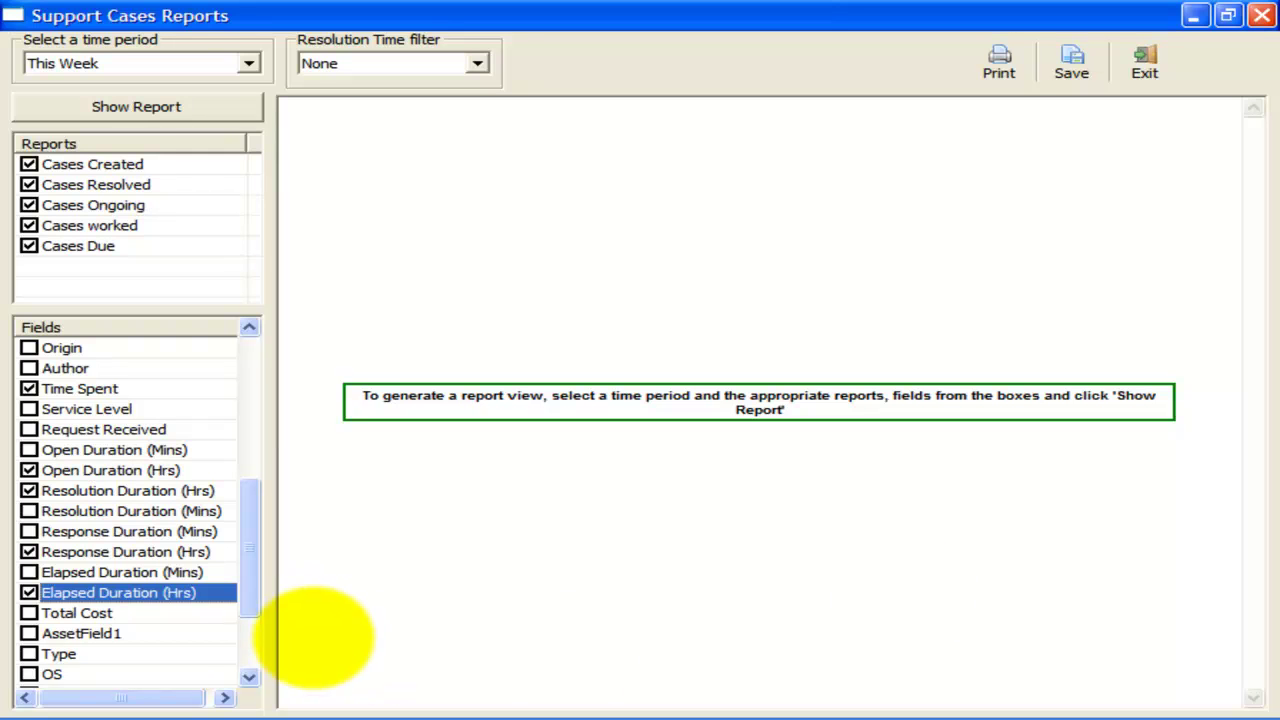
click(29, 613)
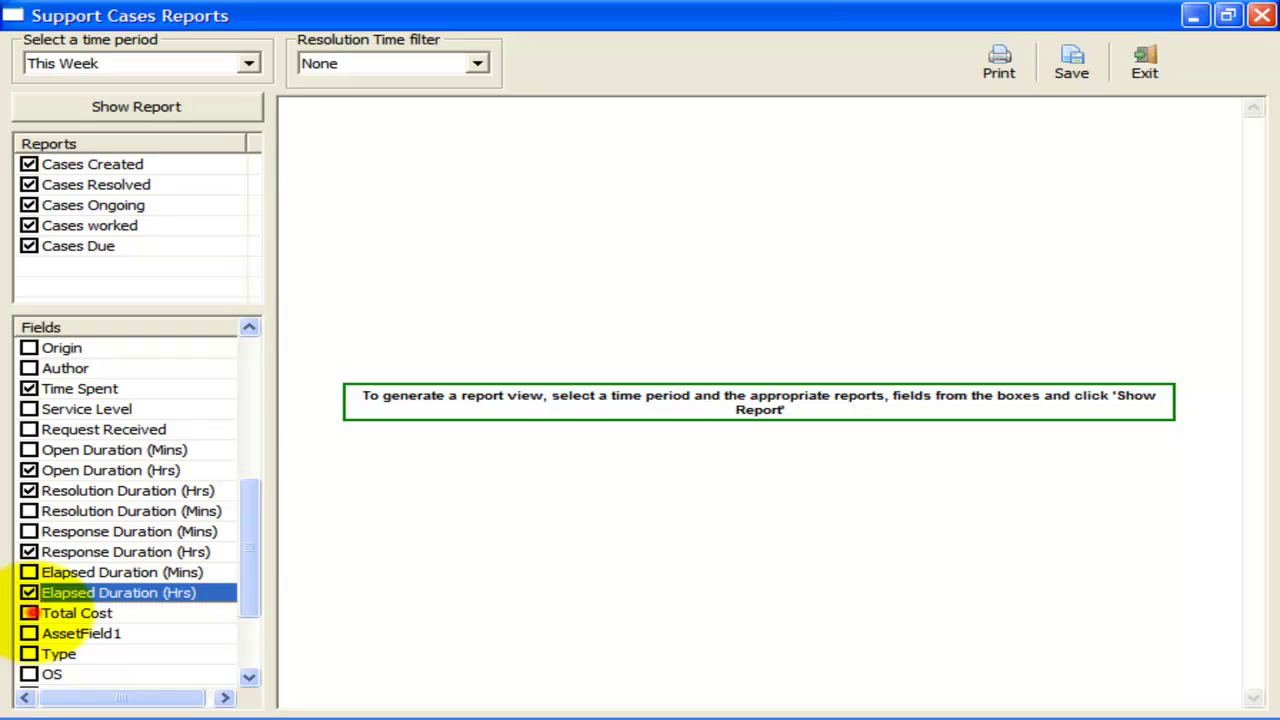
click(60, 613)
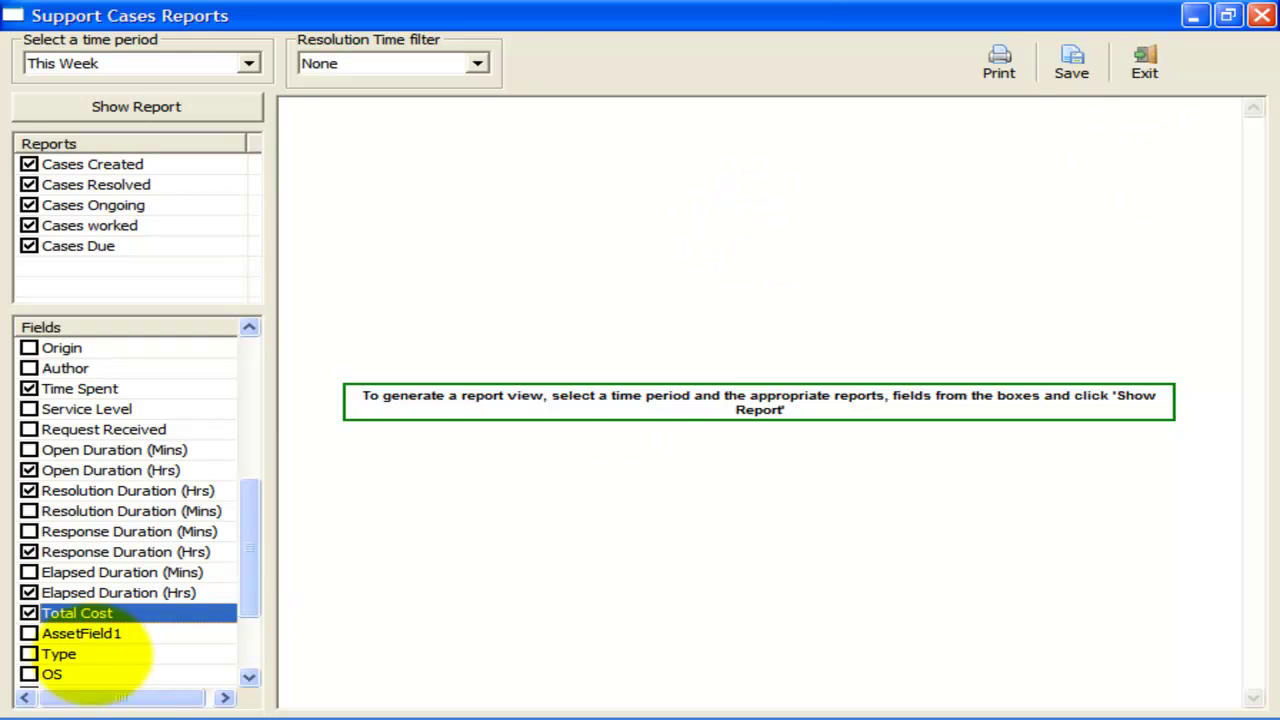
Remove the Resolution Duration (Hrs) field from the selection and generate the helpdesk report.
click(248, 510)
mouse_move(248, 510)
mouse_down()
mouse_move(247, 566)
mouse_move(249, 508)
mouse_up()
drag(255, 552, 253, 547)
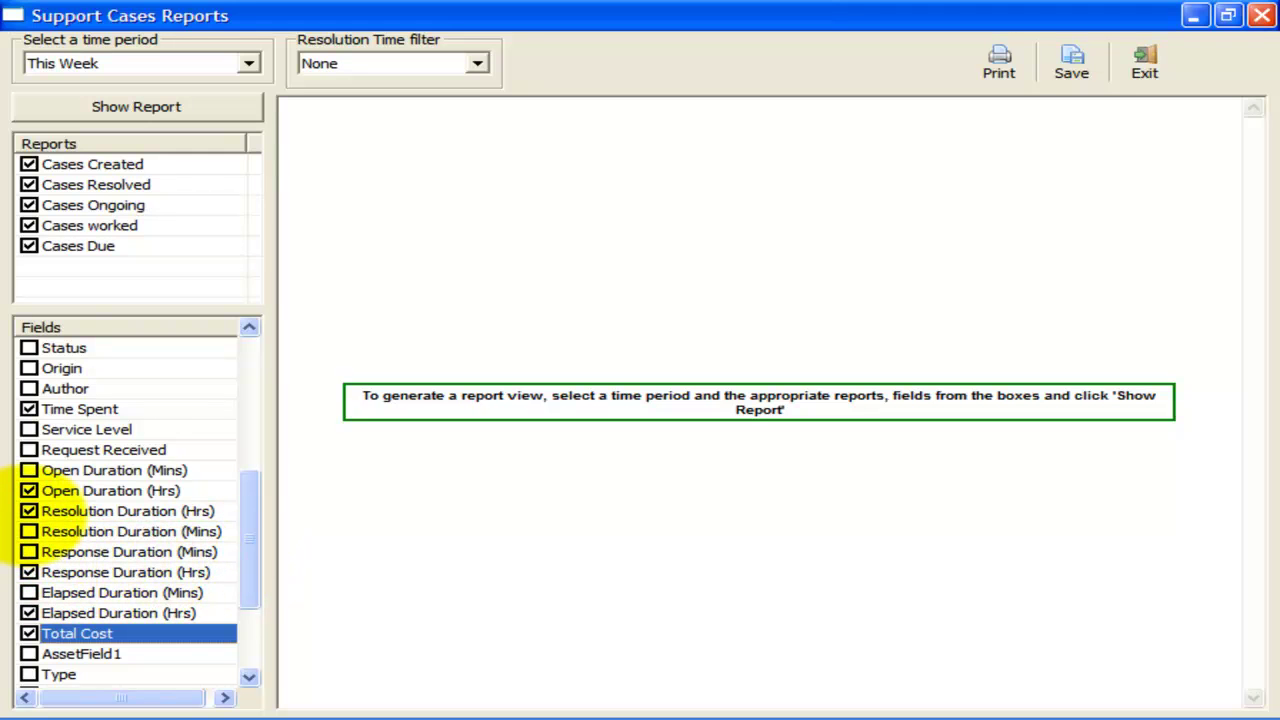
click(28, 511)
scroll(243, 514, up, 5)
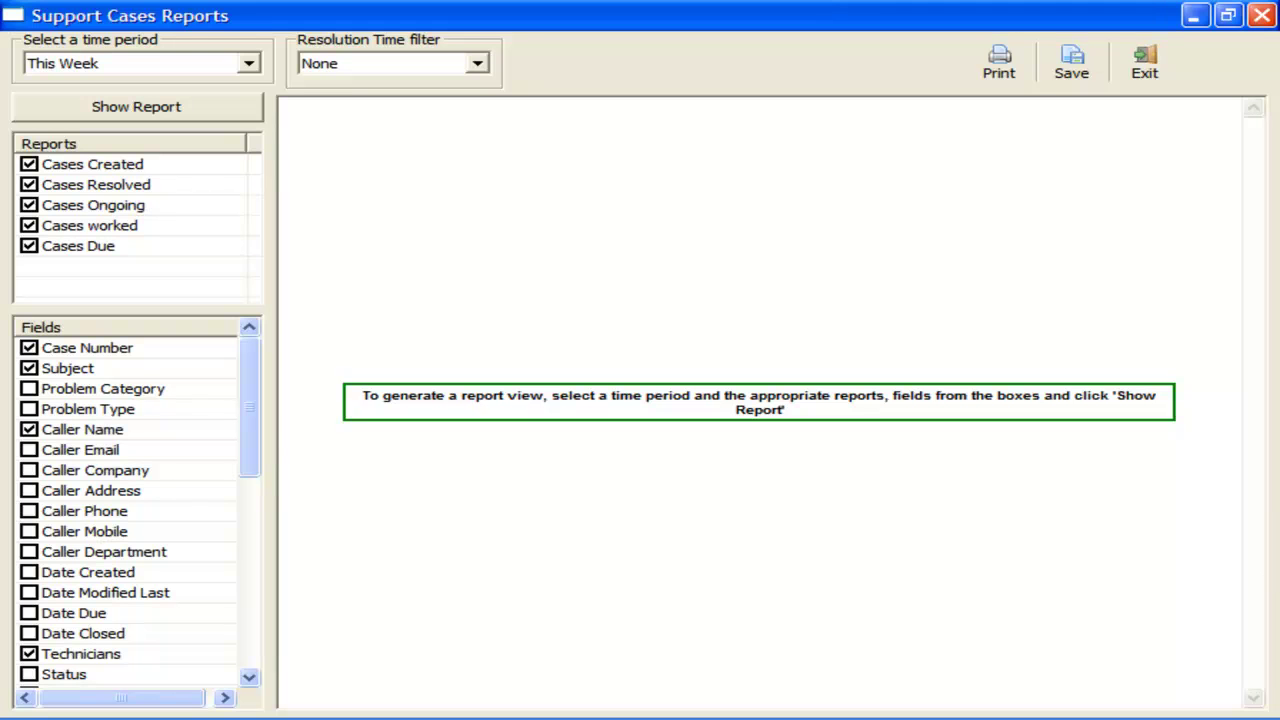
drag(250, 374, 250, 480)
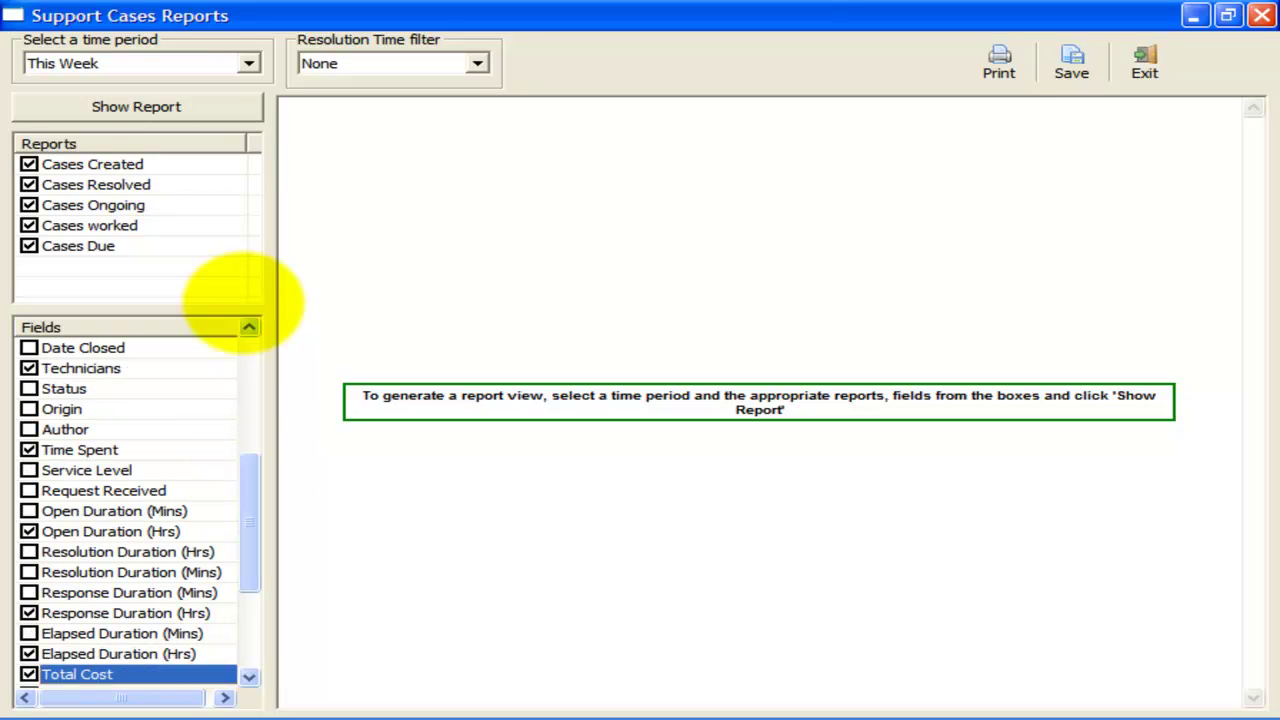
click(175, 107)
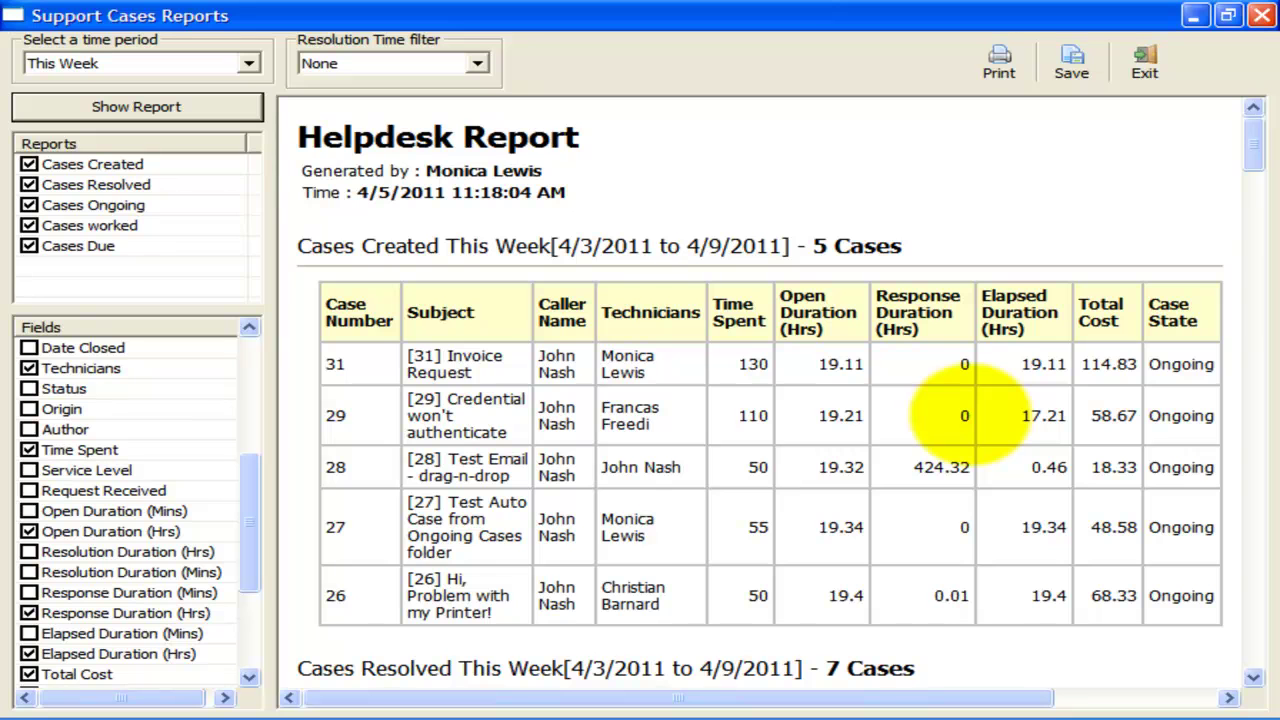
Examine the report's generation time, column headings and the rows of the Cases Created This Week table.
click(455, 313)
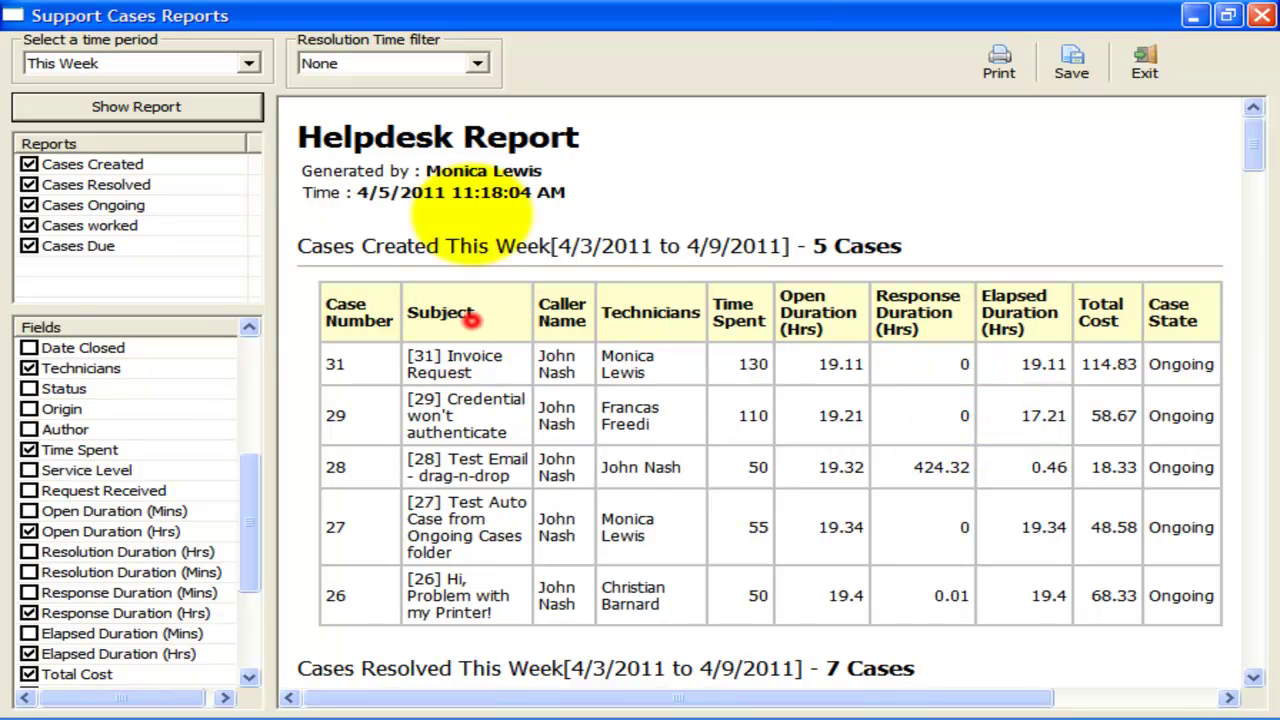
mouse_move(541, 172)
mouse_down()
mouse_move(428, 172)
mouse_move(558, 190)
mouse_up()
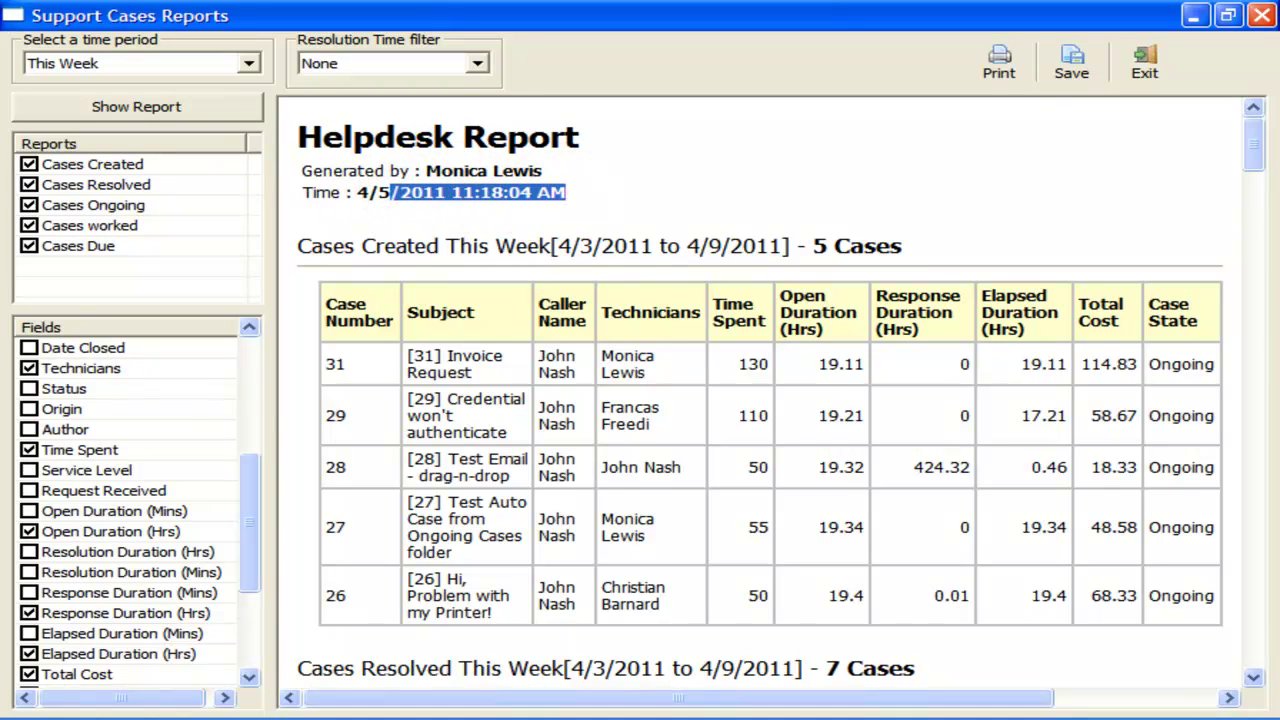
drag(335, 309, 1190, 340)
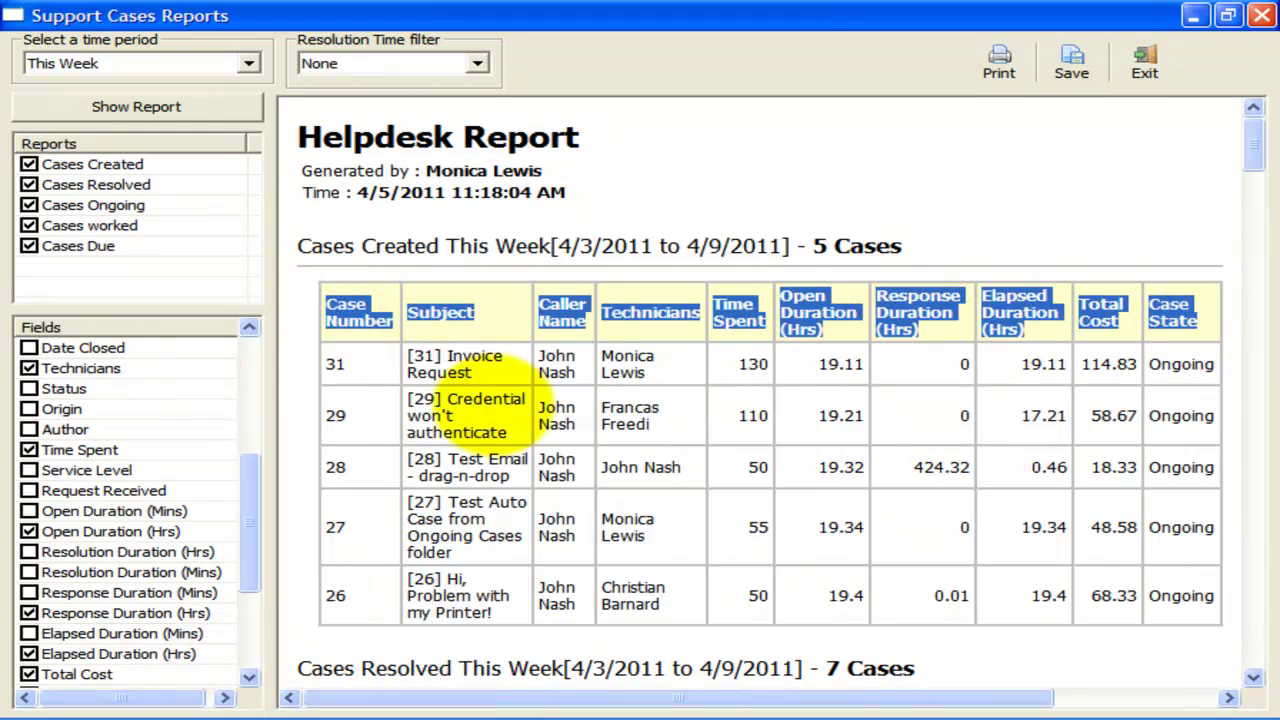
drag(335, 364, 1177, 606)
click(1180, 597)
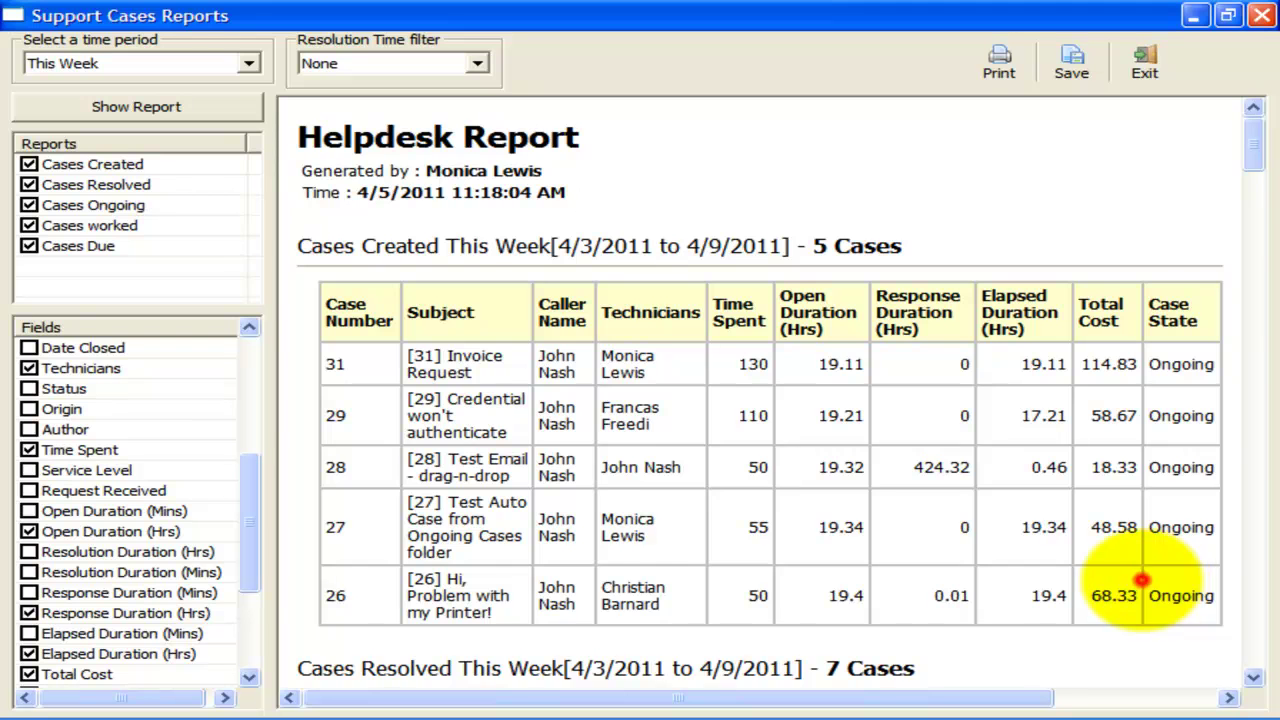
Review the resolved, ongoing and worked cases sections of the report, including the totals row of the resolved cases.
scroll(1143, 586, down, 3)
scroll(1138, 580, down, 2)
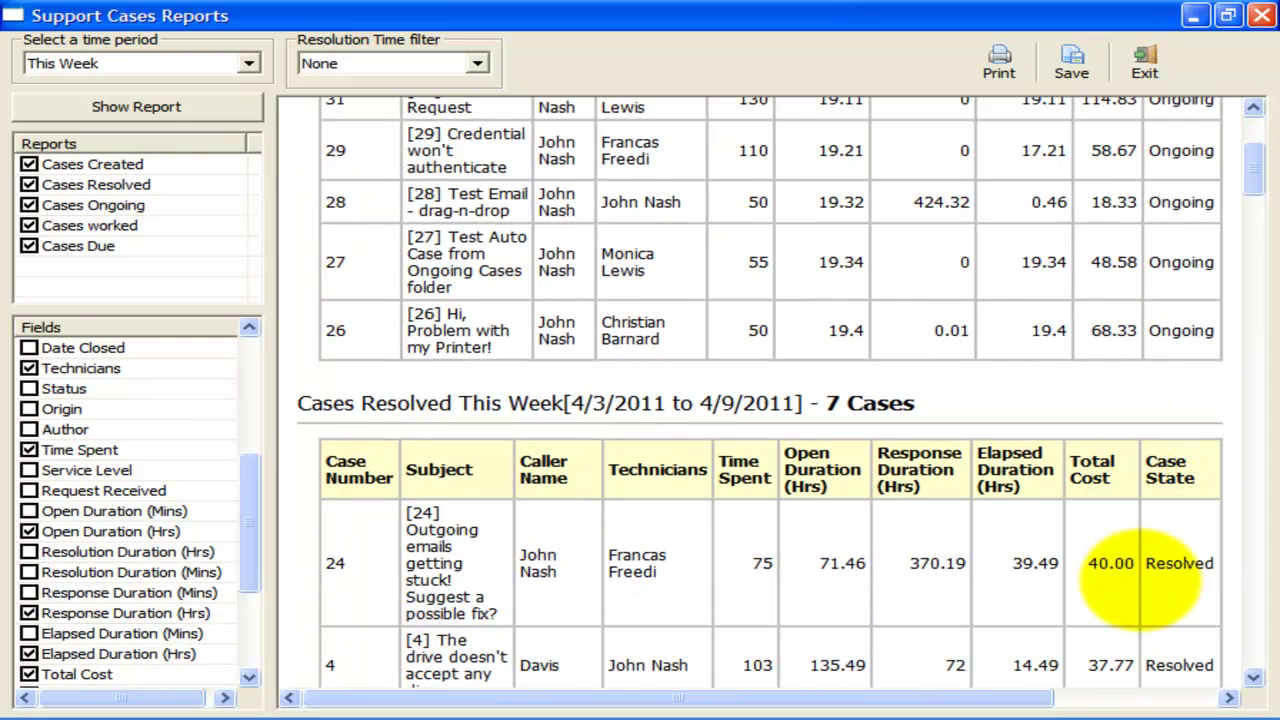
scroll(1140, 578, down, 15)
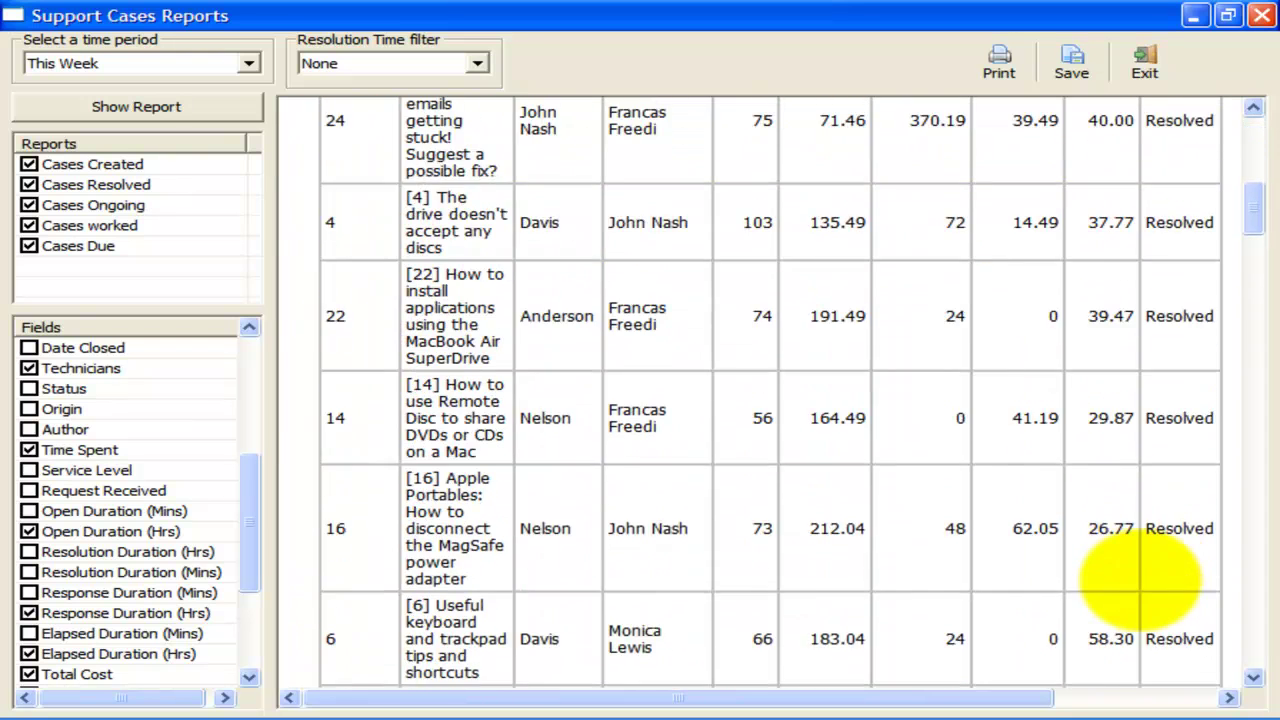
scroll(1130, 430, up, 4)
scroll(1137, 571, down, 10)
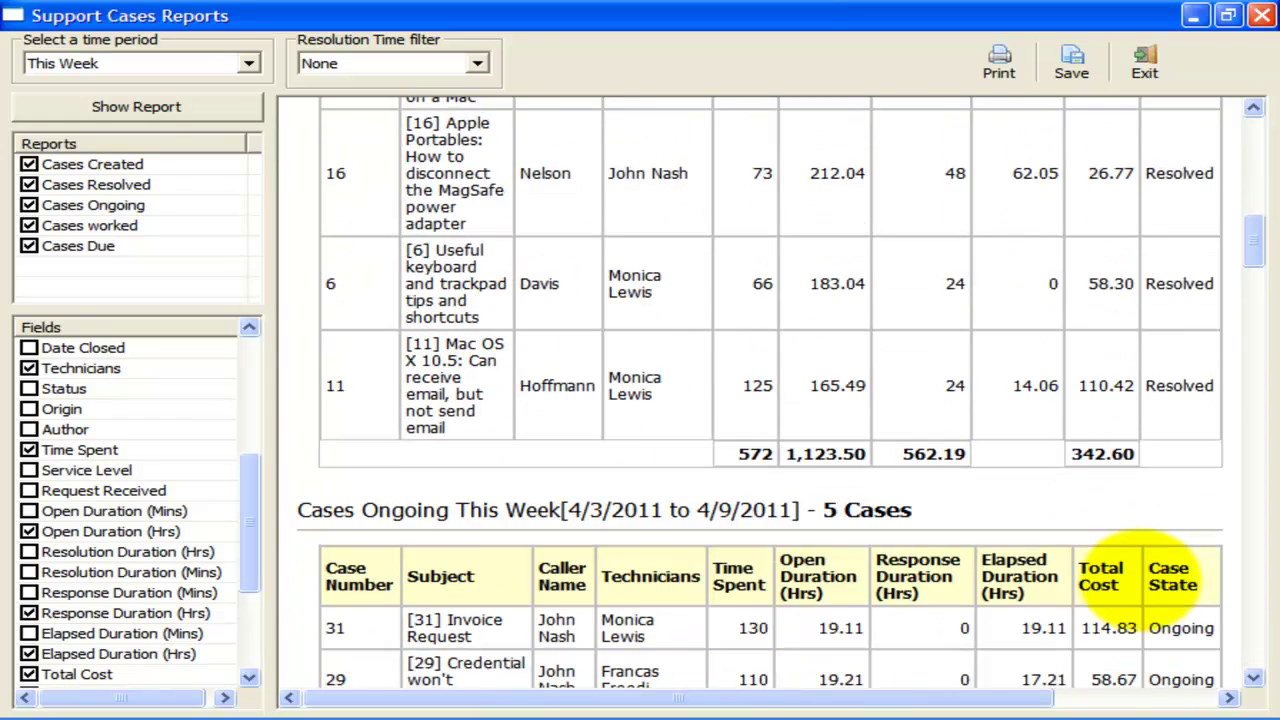
scroll(1130, 560, down, 7)
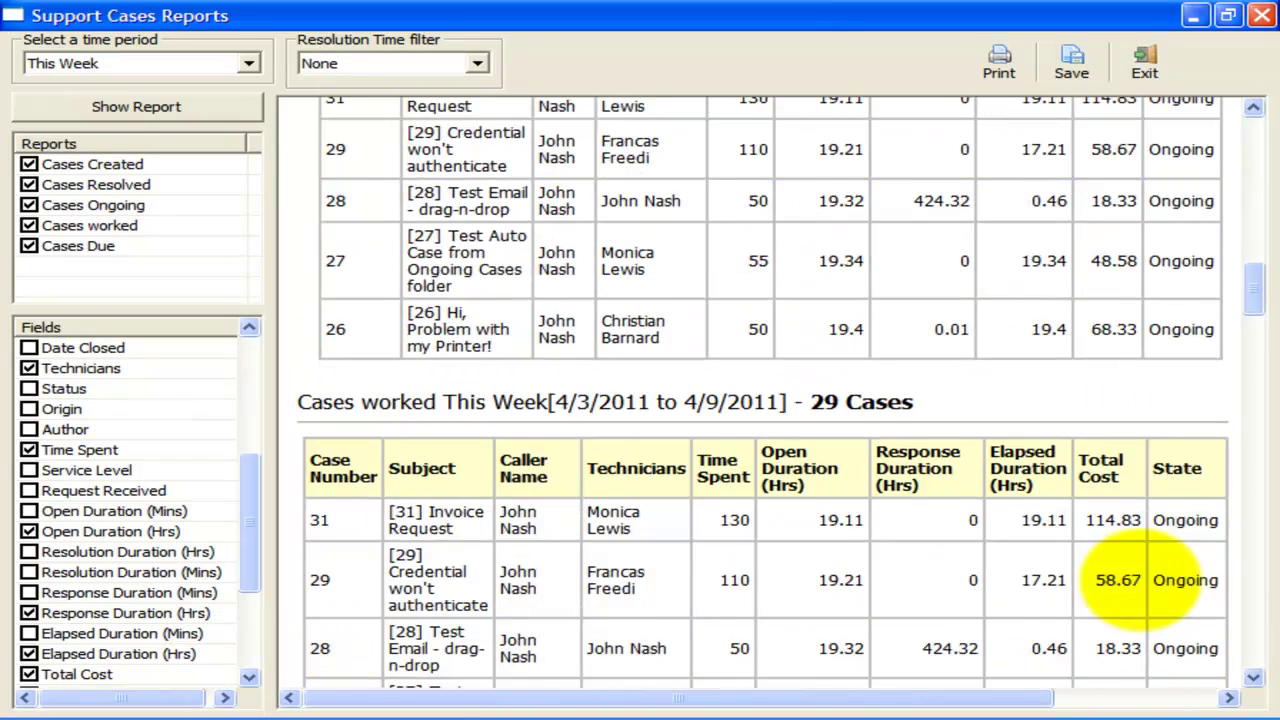
scroll(1091, 506, up, 19)
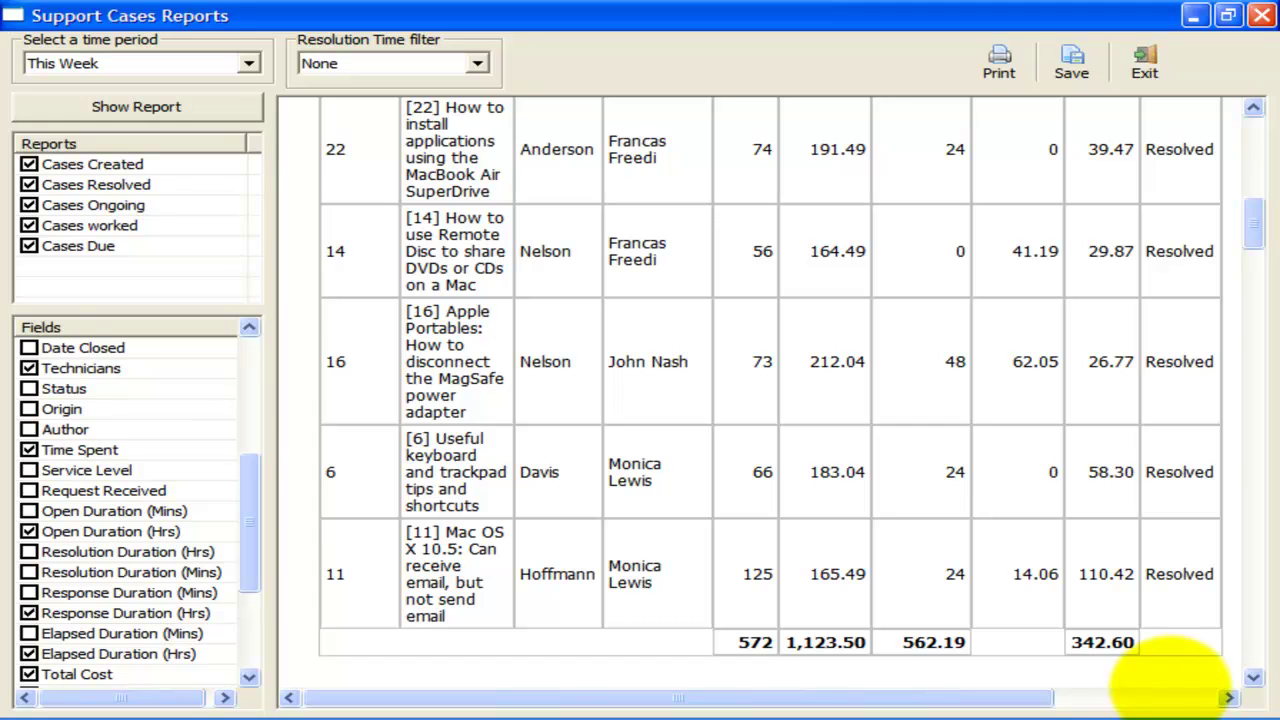
click(745, 642)
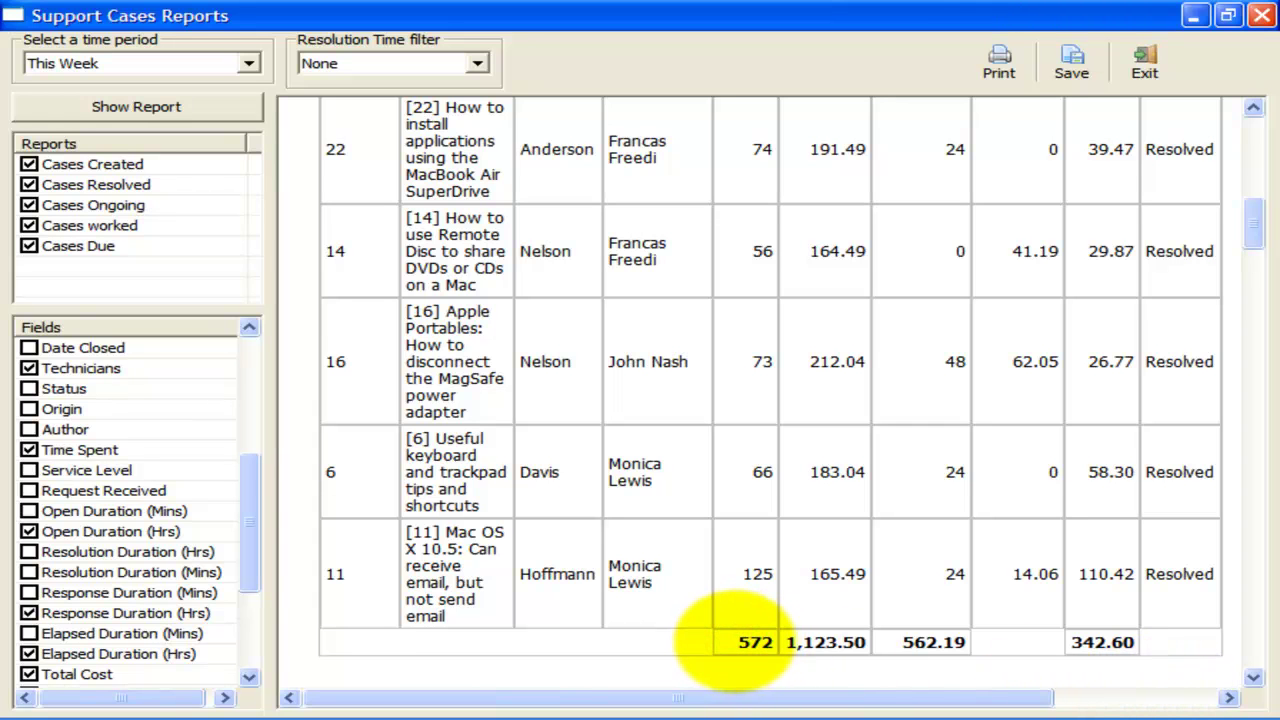
drag(735, 640, 1107, 642)
click(1107, 642)
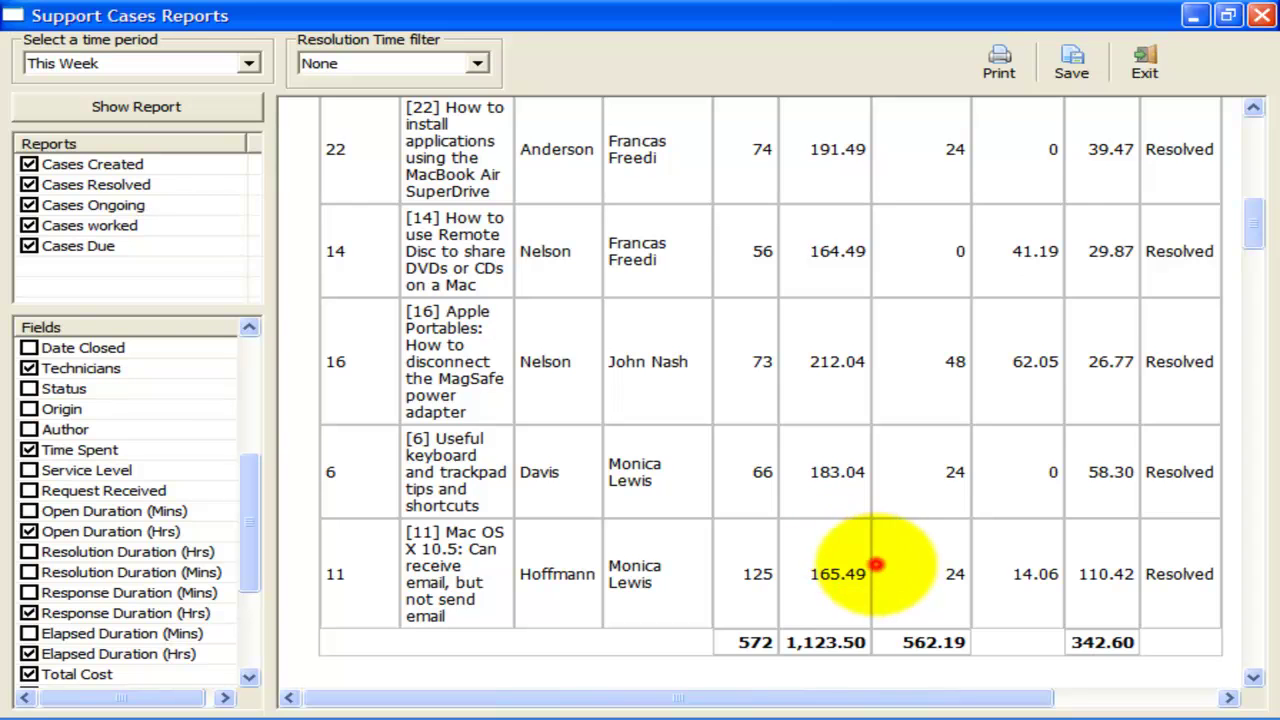
scroll(860, 563, down, 3)
scroll(1252, 250, up, 15)
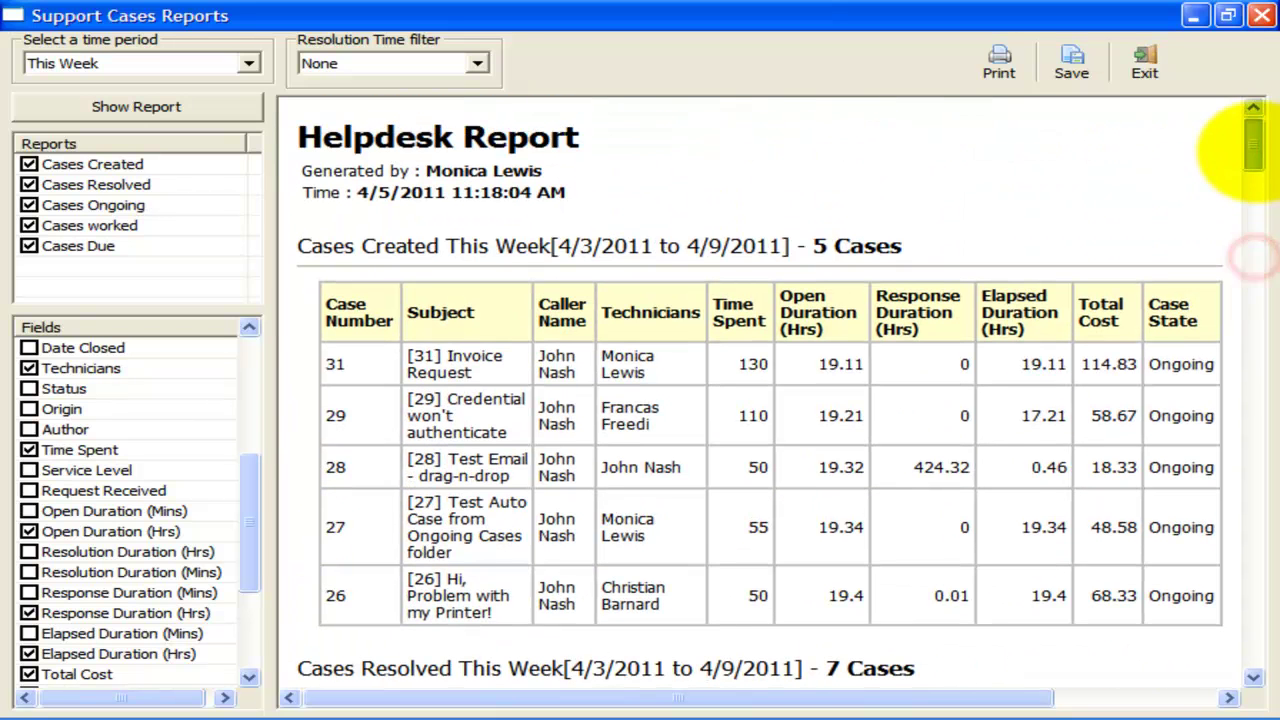
Save the helpdesk report as a Unicode HTML file with a name starting with Reports_Response_Wo.
drag(578, 137, 297, 137)
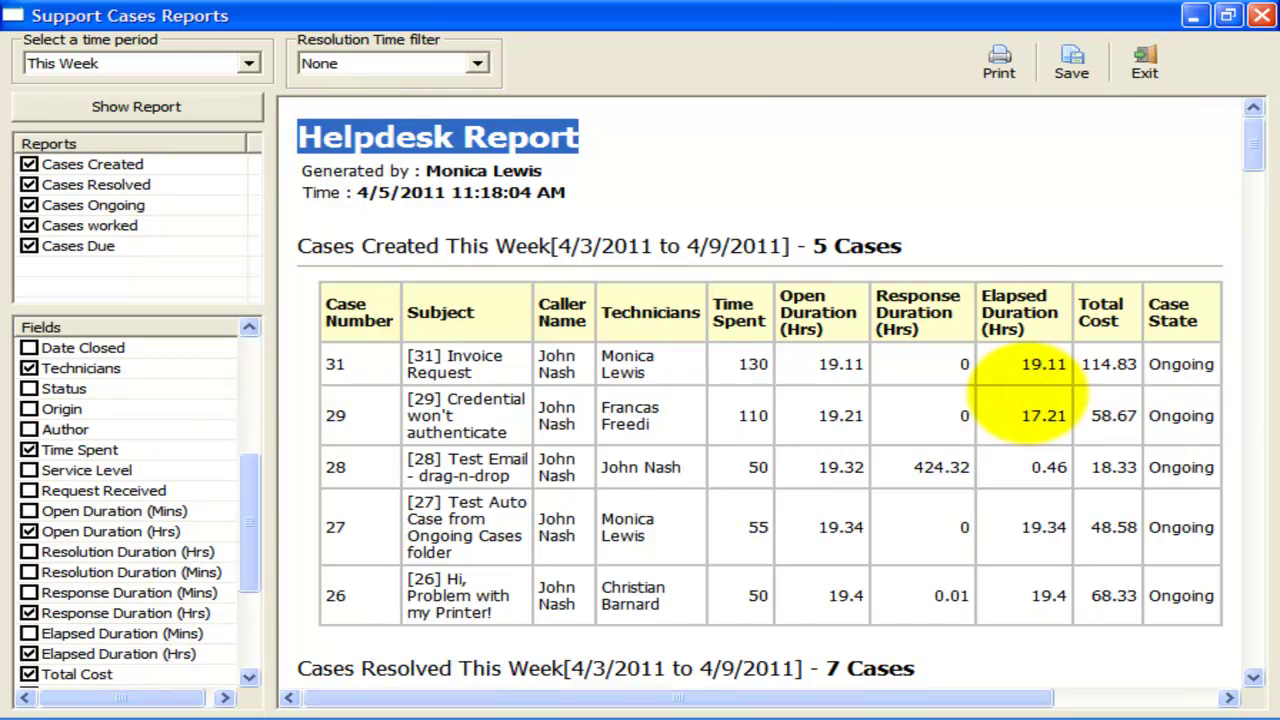
click(1072, 62)
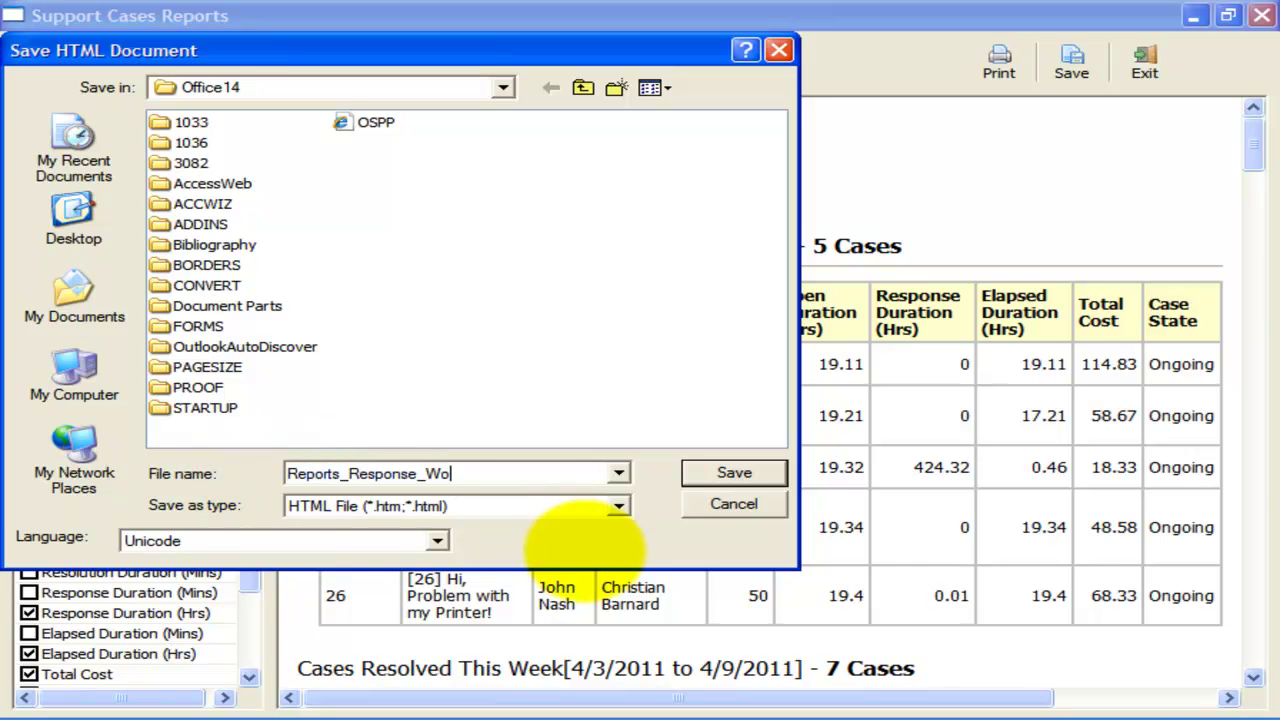
key(Return)
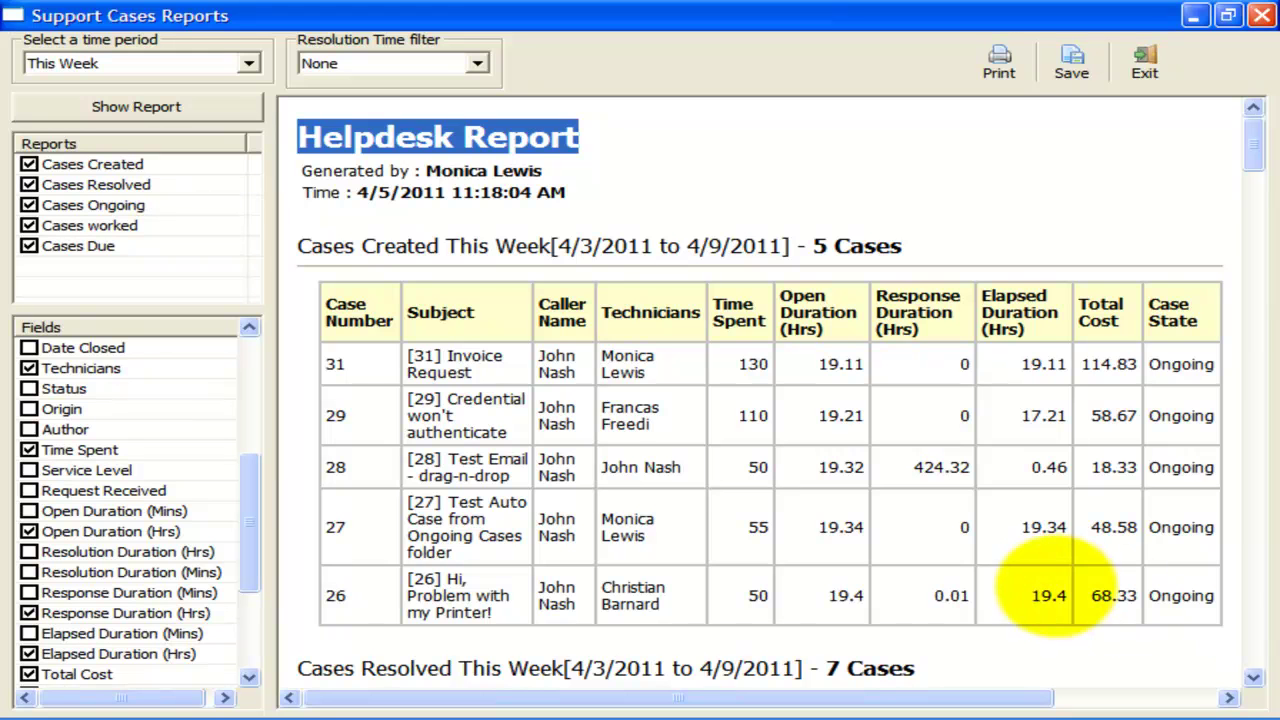
Close the case reports and generate the helpdesk statistics for both ongoing and resolved cases.
scroll(1045, 580, down, 1)
scroll(1050, 560, down, 1)
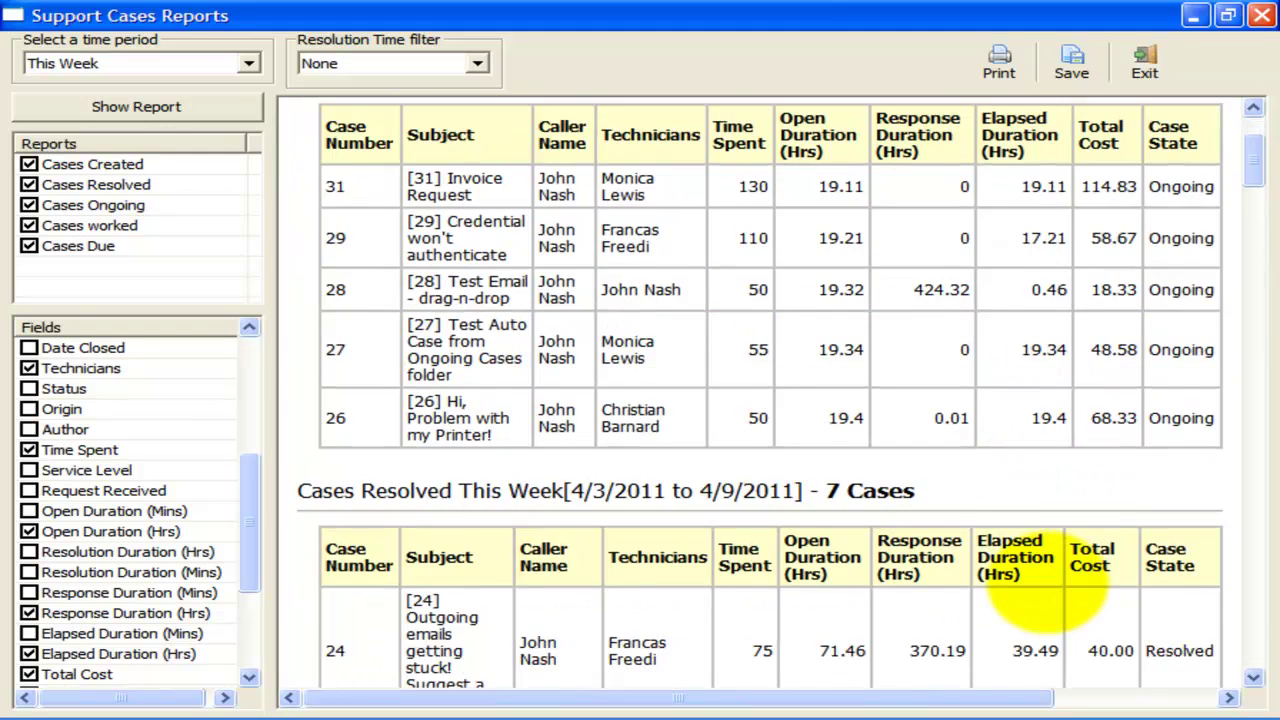
scroll(1050, 560, up, 2)
click(1260, 14)
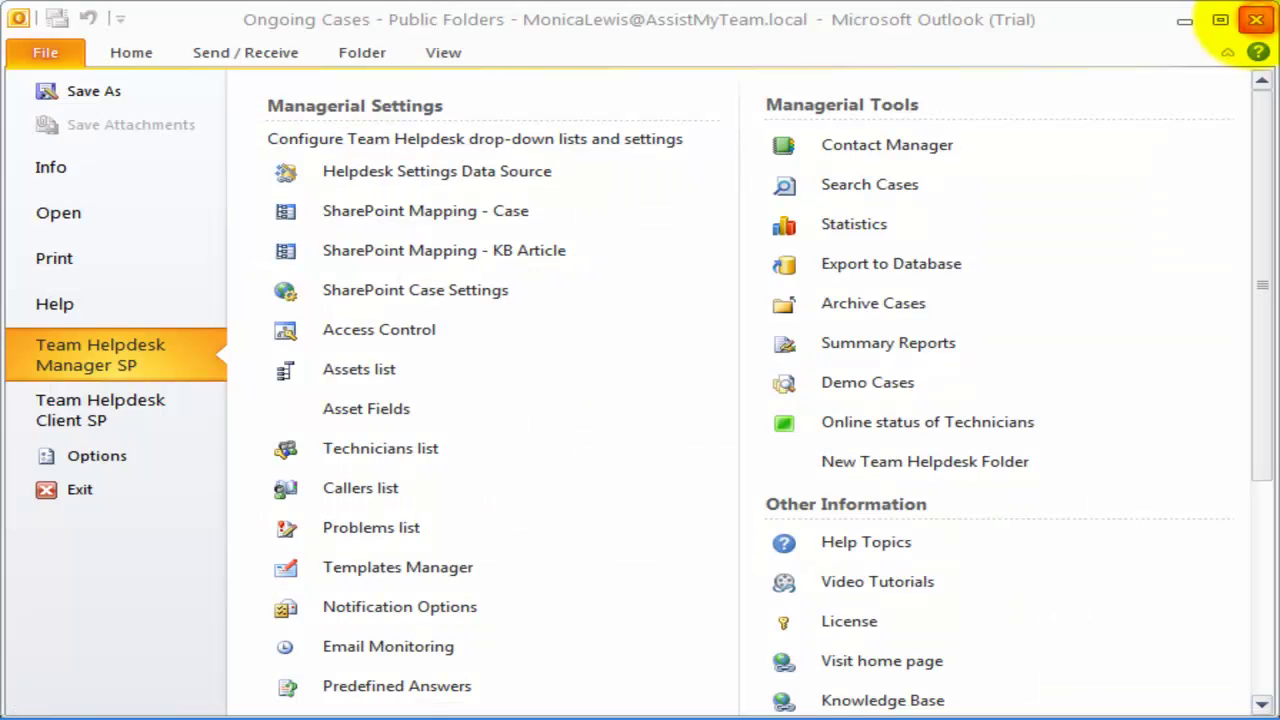
click(885, 223)
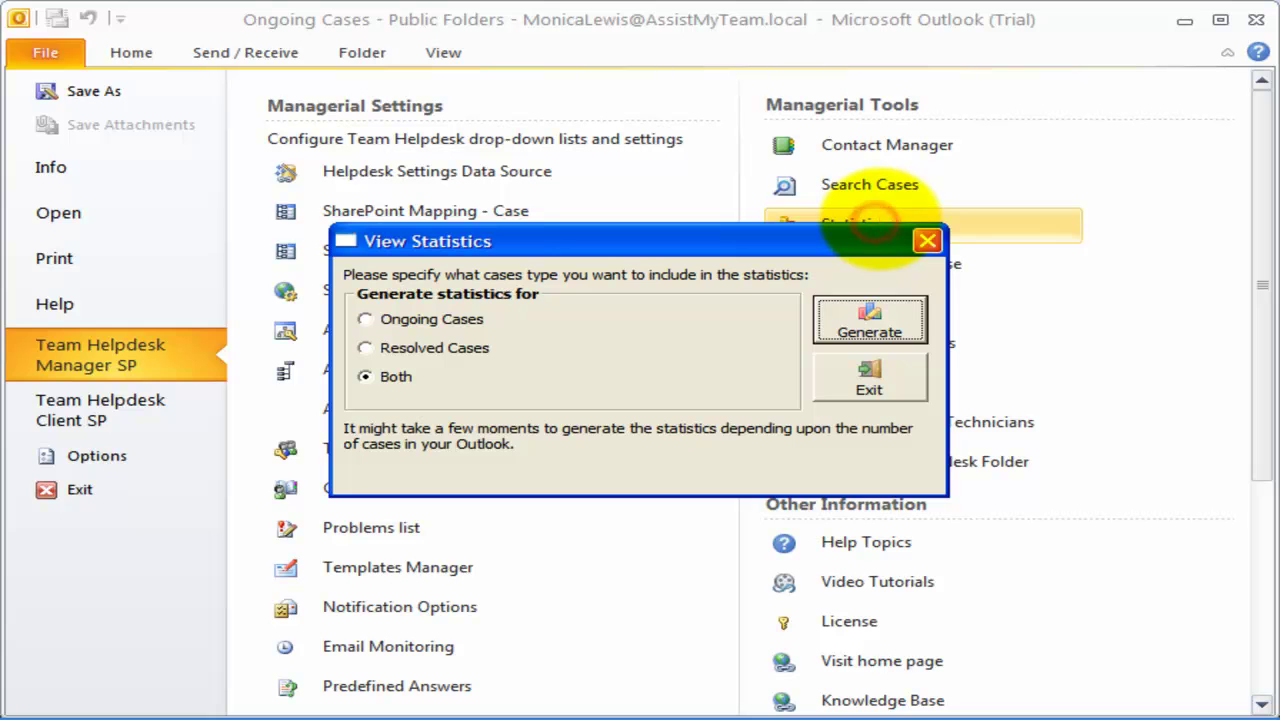
click(862, 316)
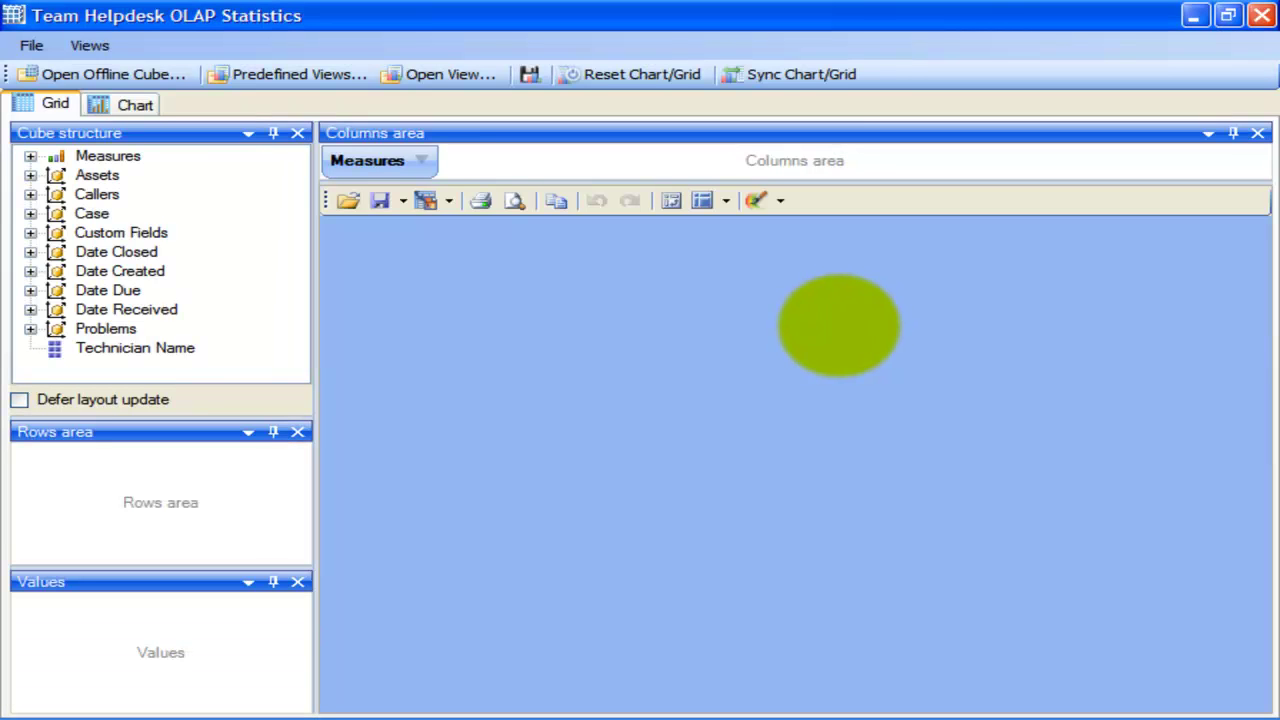
click(823, 337)
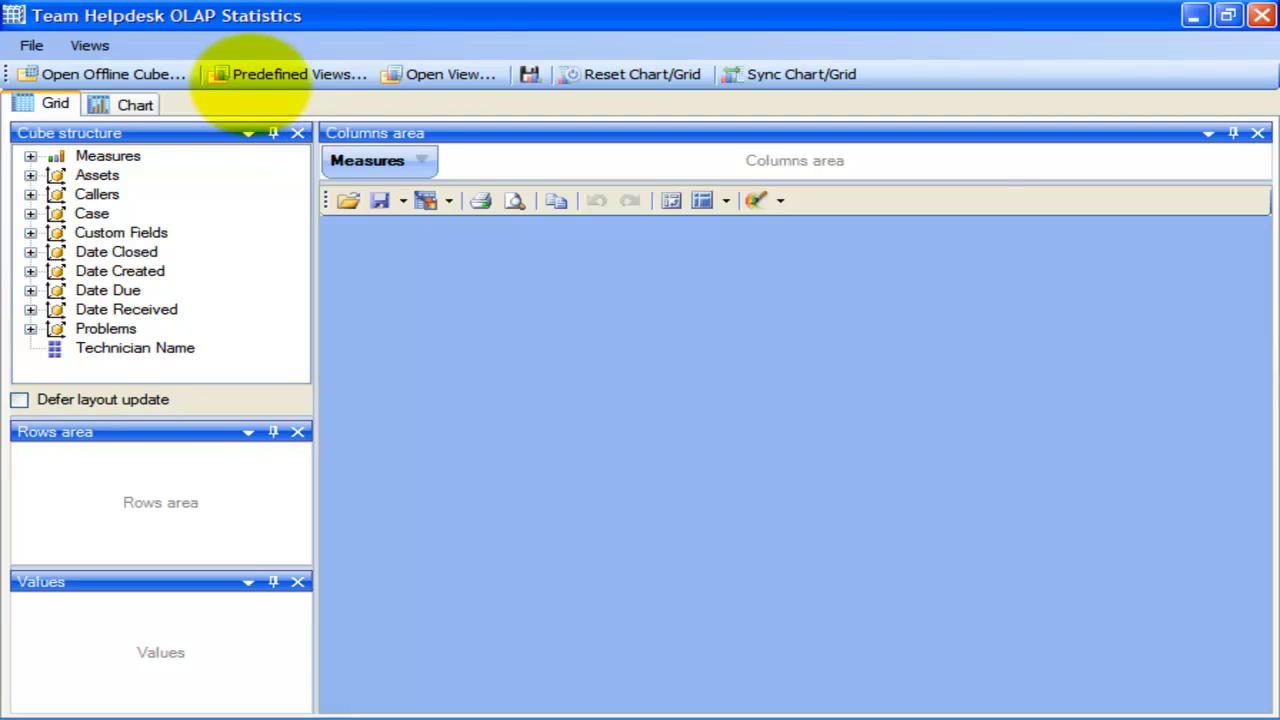
Load the predefined view that counts cases by problem status into the statistics grid.
click(270, 78)
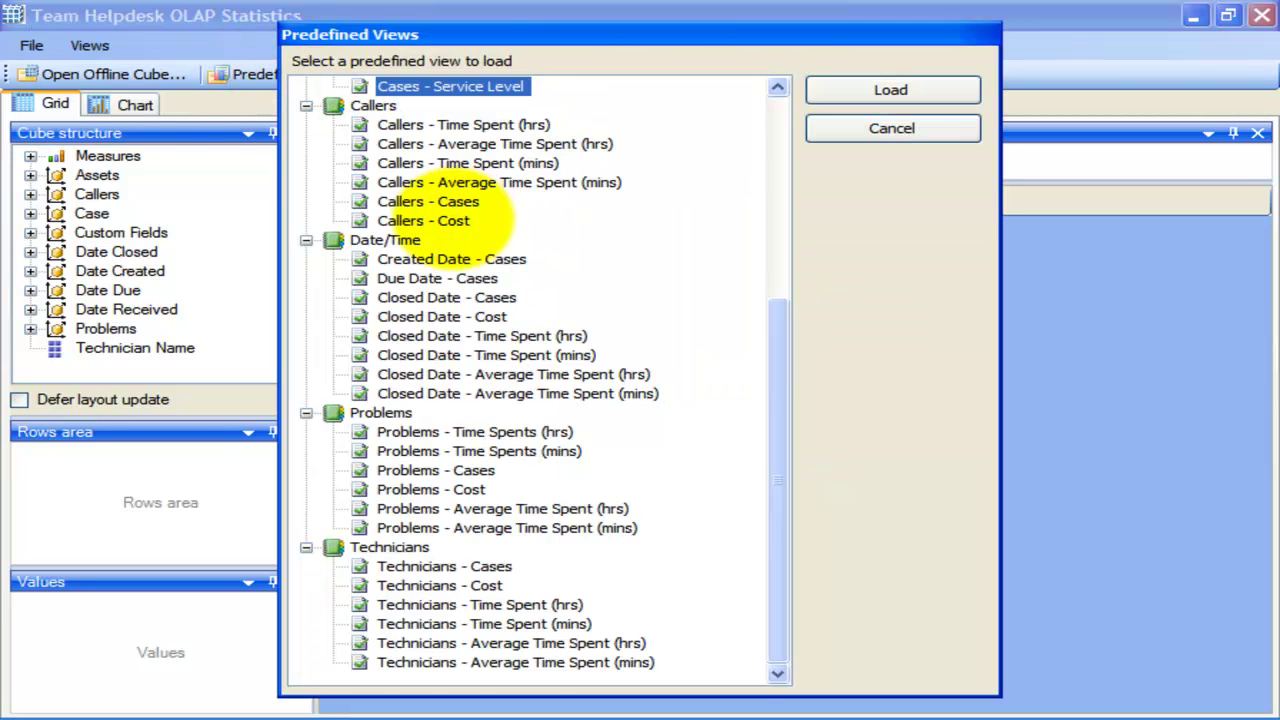
scroll(457, 206, up, 5)
double_click(452, 322)
click(733, 432)
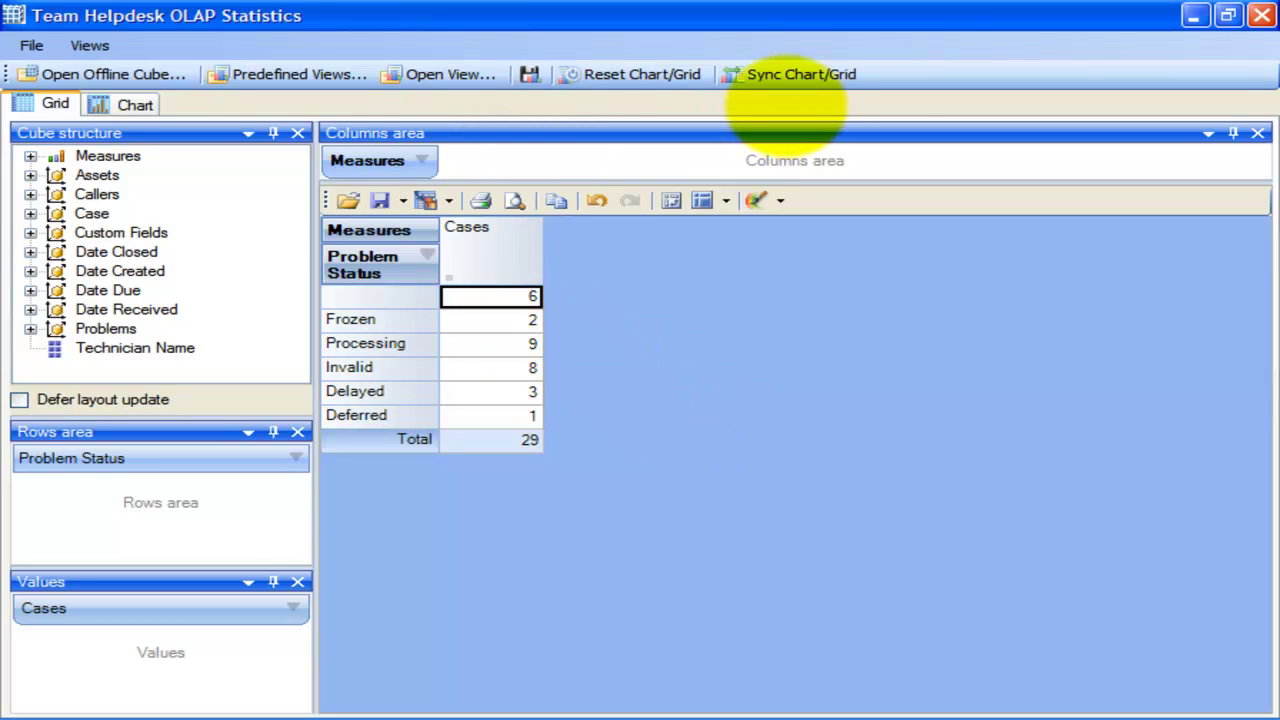
click(48, 102)
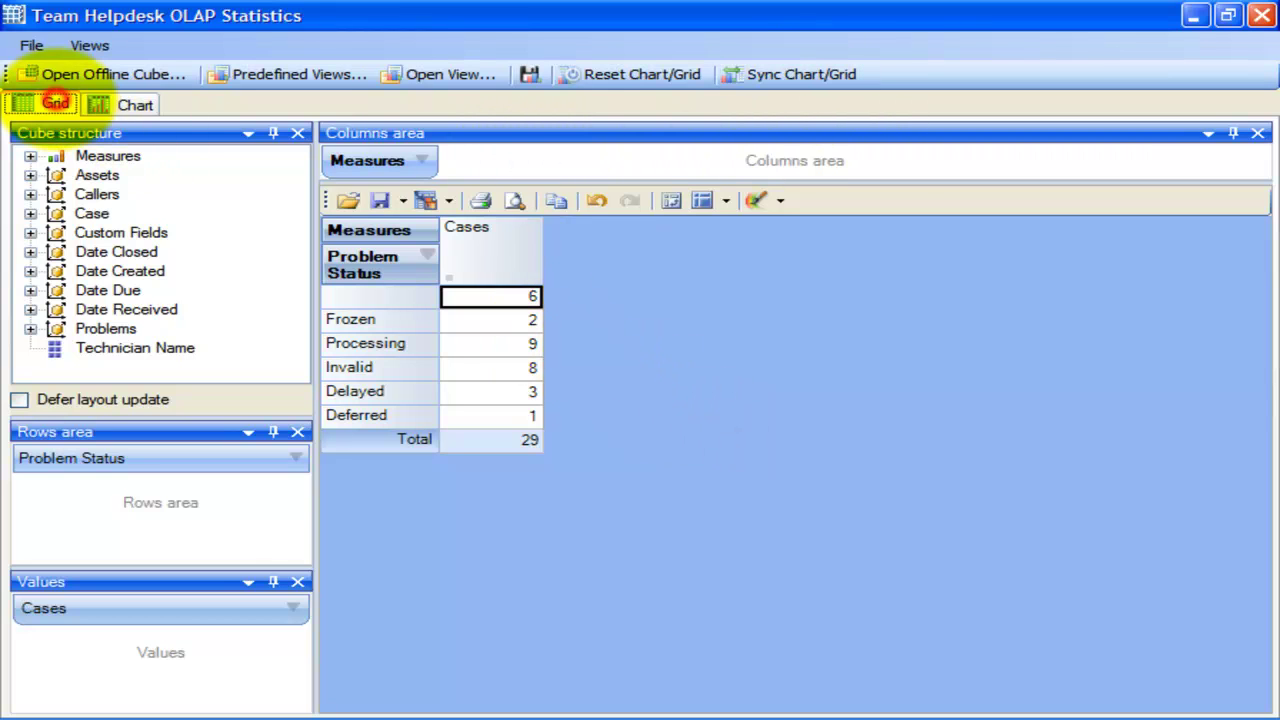
Synchronize the chart with the grid, view the cases by problem status as a chart and return to the grid.
click(785, 74)
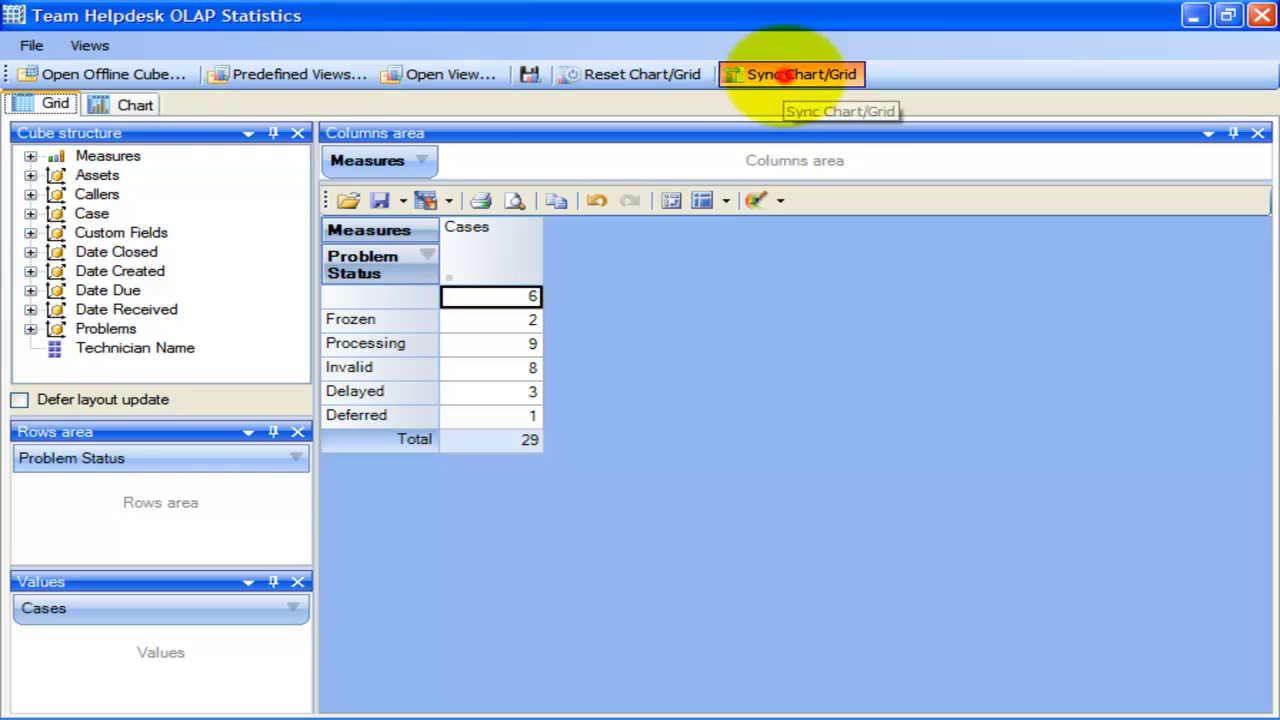
click(135, 103)
click(523, 332)
click(457, 514)
click(45, 103)
click(116, 103)
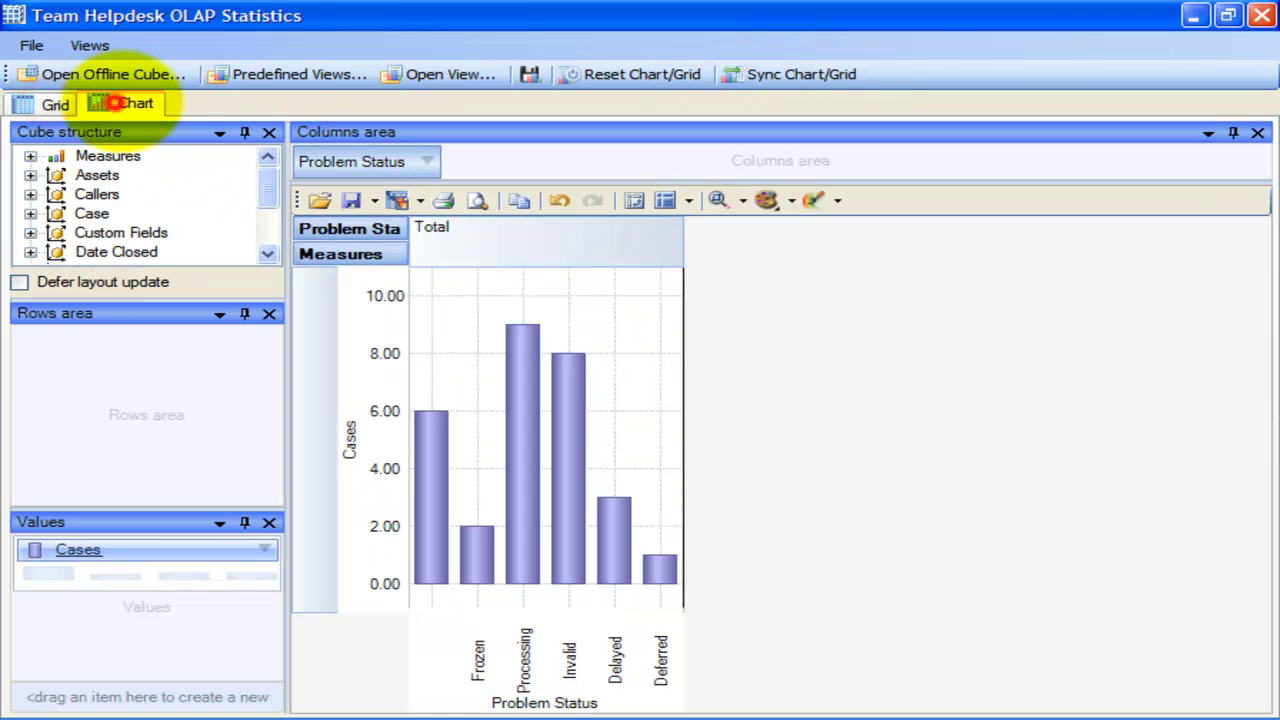
click(45, 103)
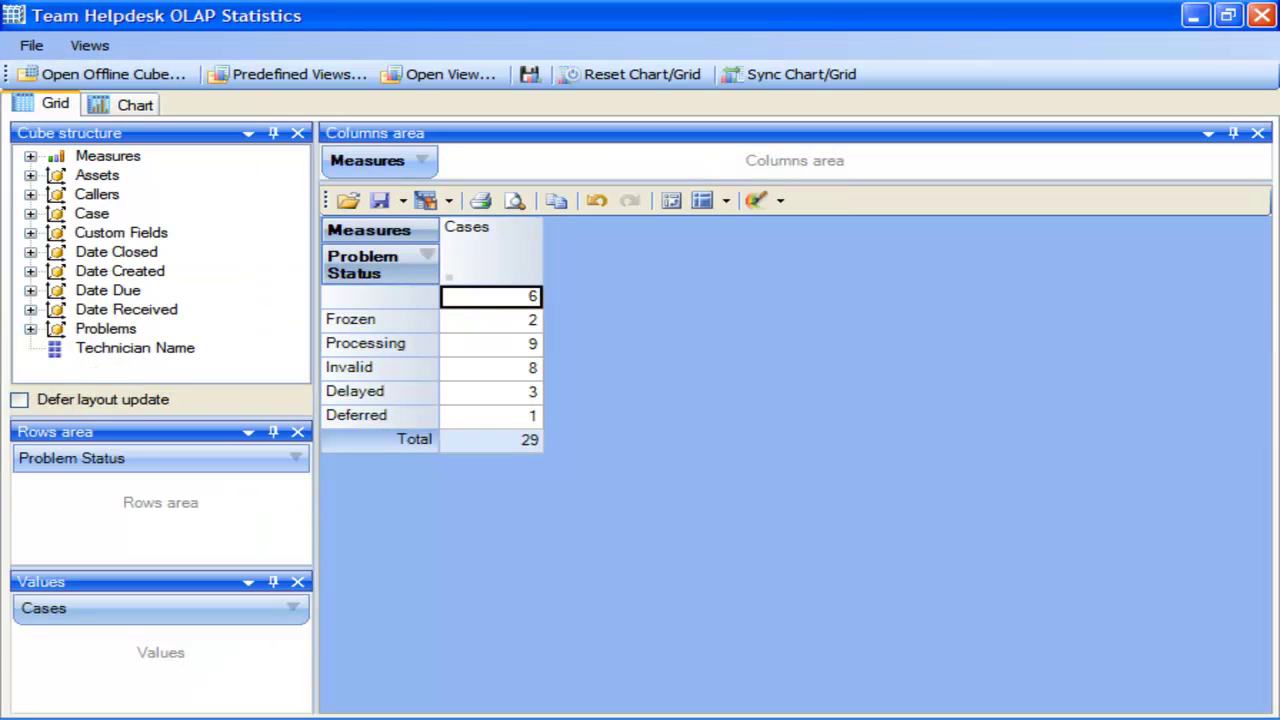
Widen the Problem Status column in the grid and select the case count for Delayed.
click(526, 500)
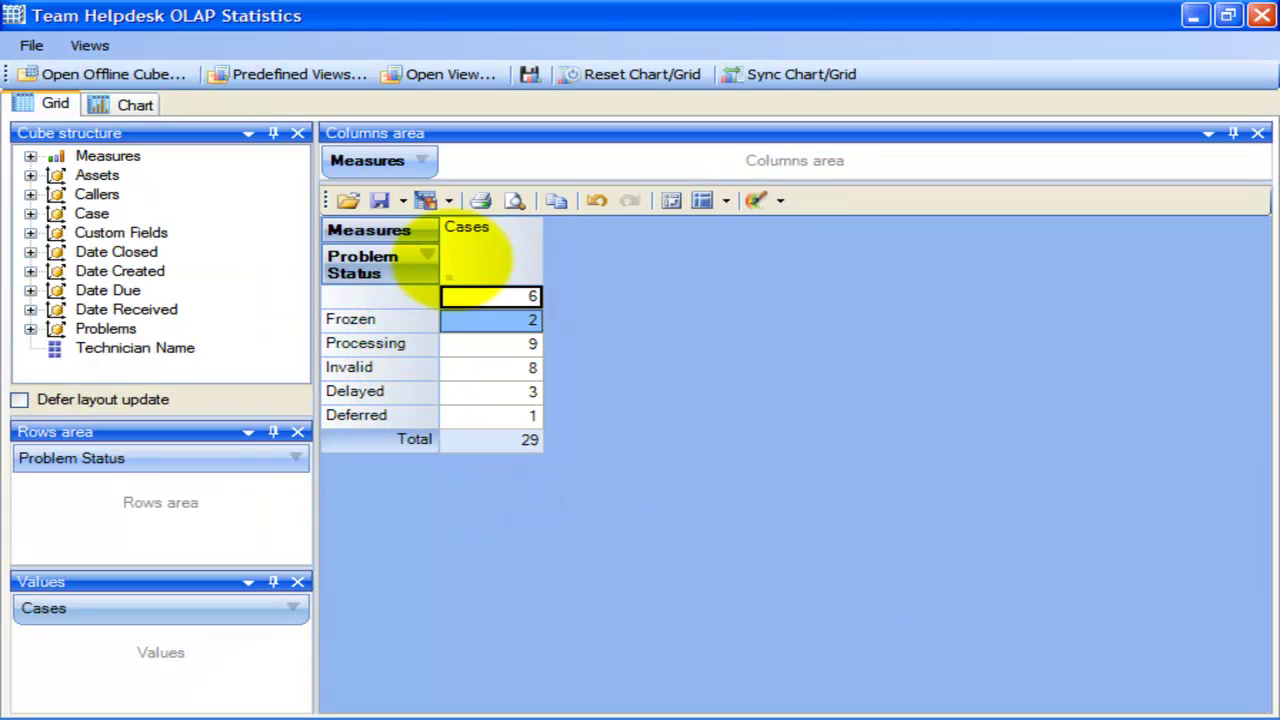
drag(440, 238, 496, 232)
click(538, 321)
click(536, 371)
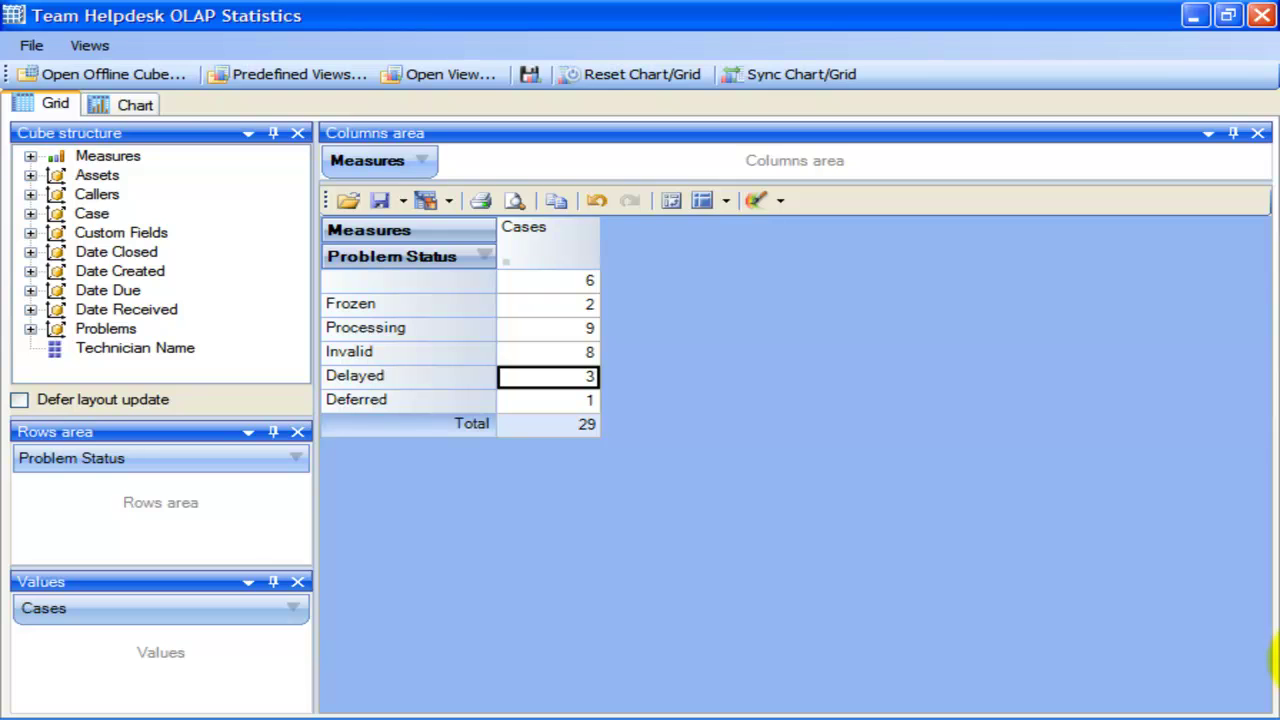
Examine the fields available in the cube structure, including those under Measures and Callers.
click(30, 157)
click(30, 157)
click(56, 328)
click(30, 329)
click(31, 289)
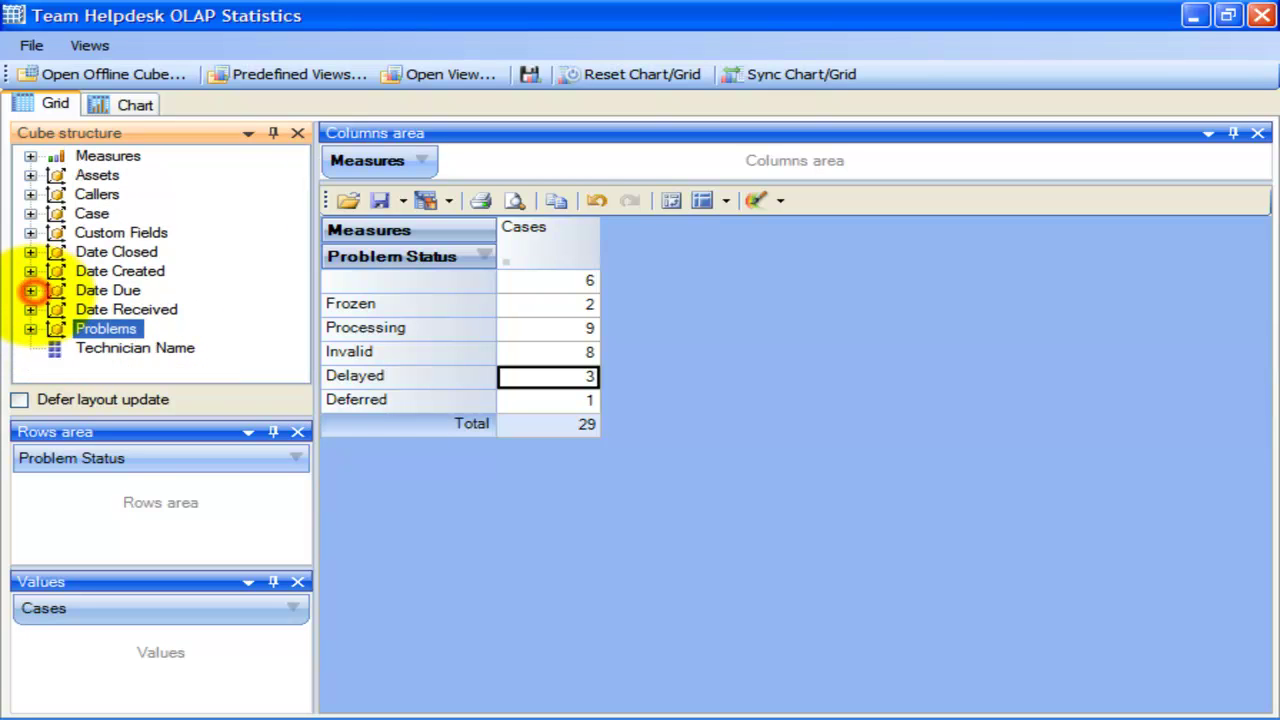
click(32, 157)
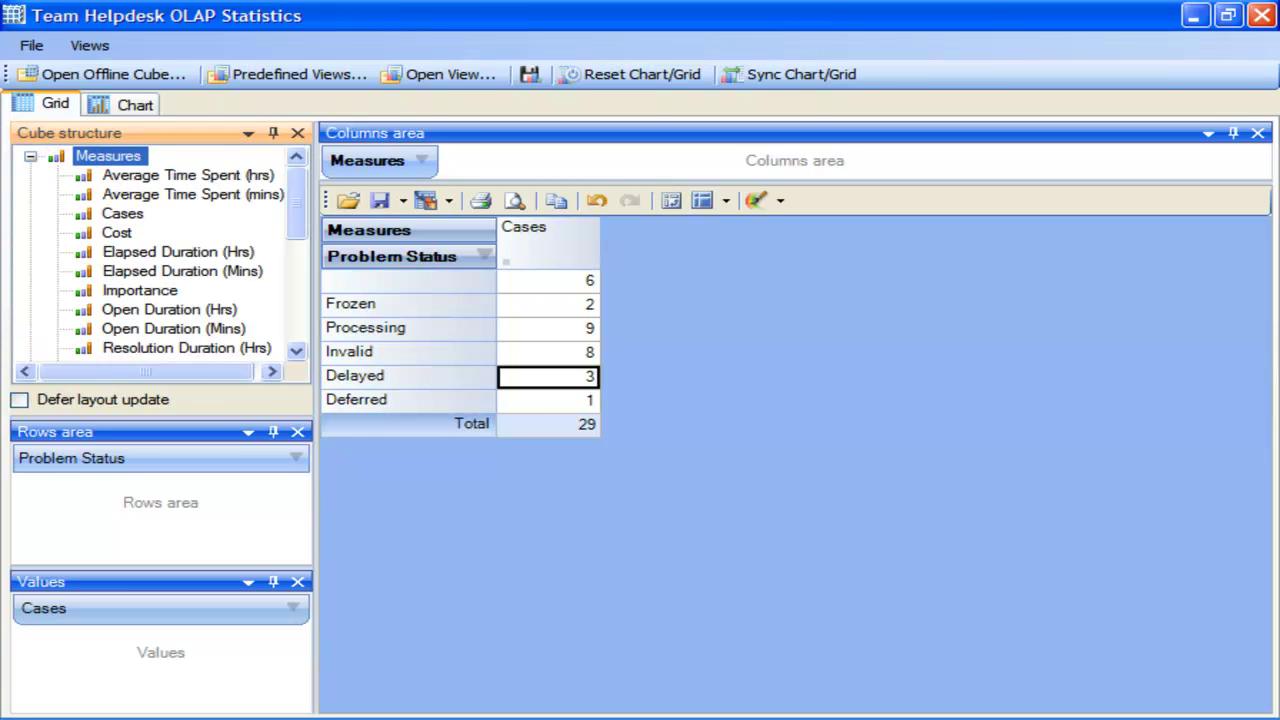
right_click(186, 195)
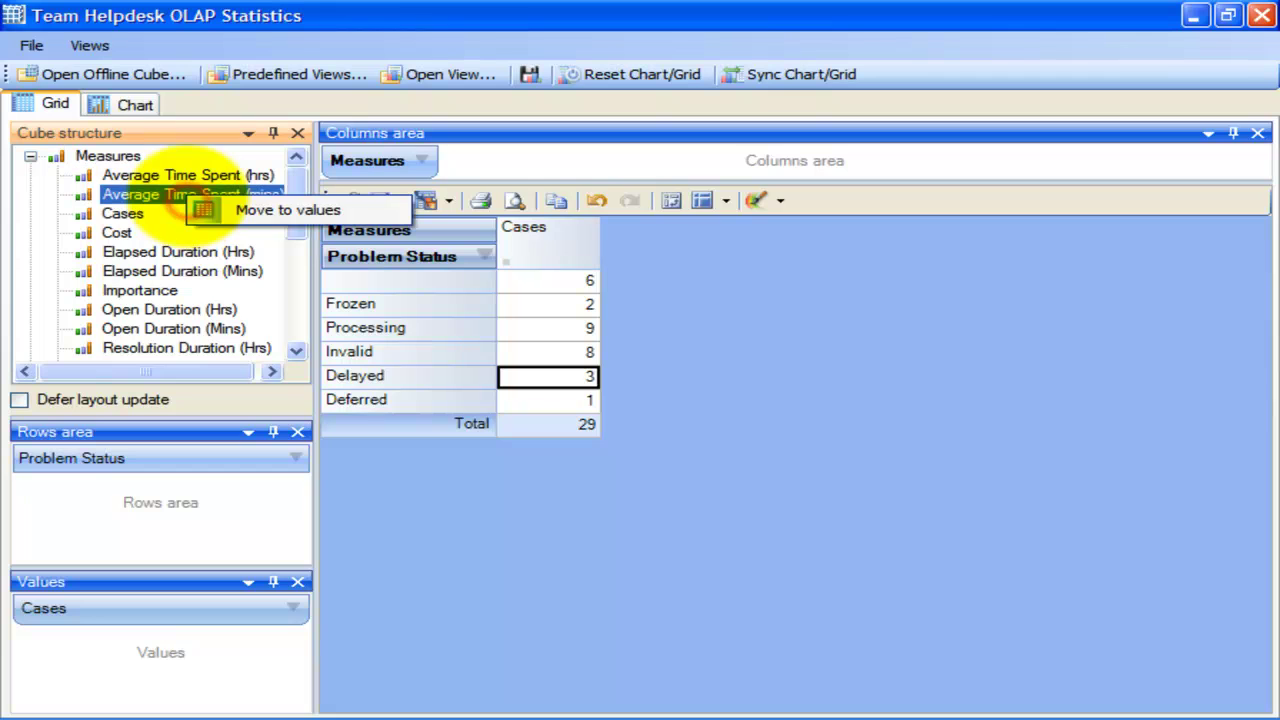
click(165, 190)
click(31, 157)
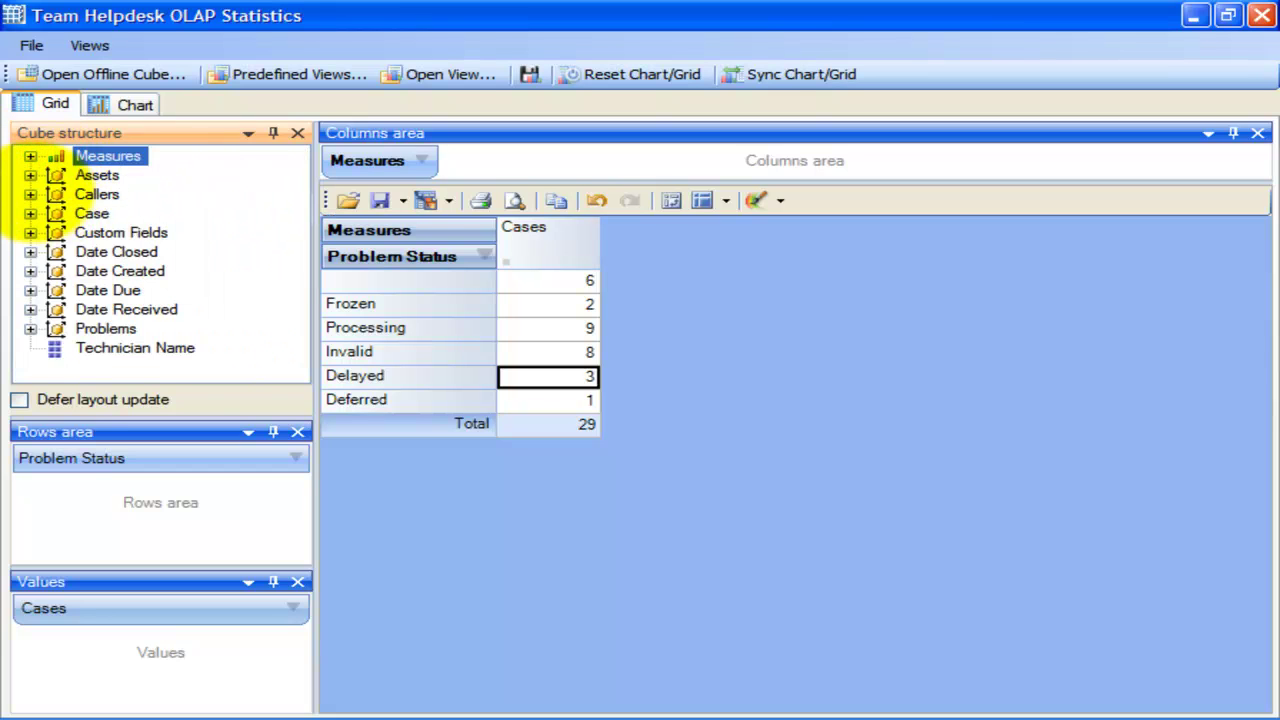
click(31, 194)
right_click(140, 232)
click(128, 232)
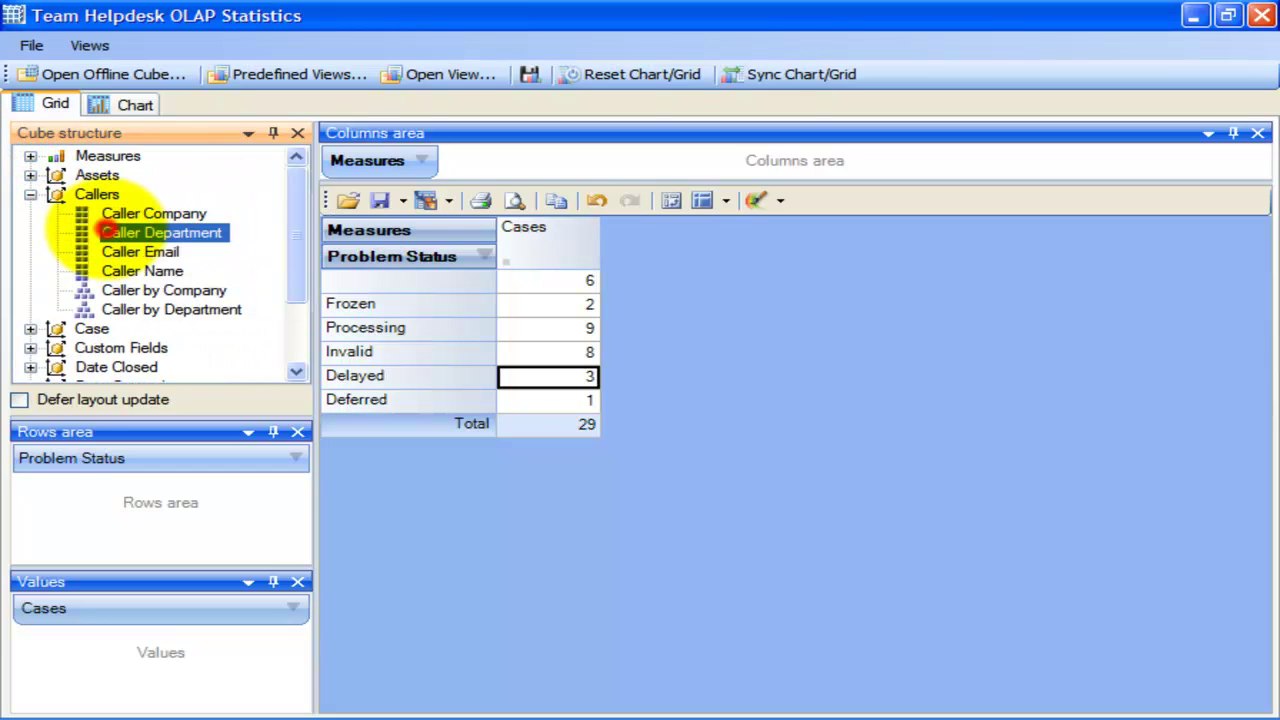
click(31, 194)
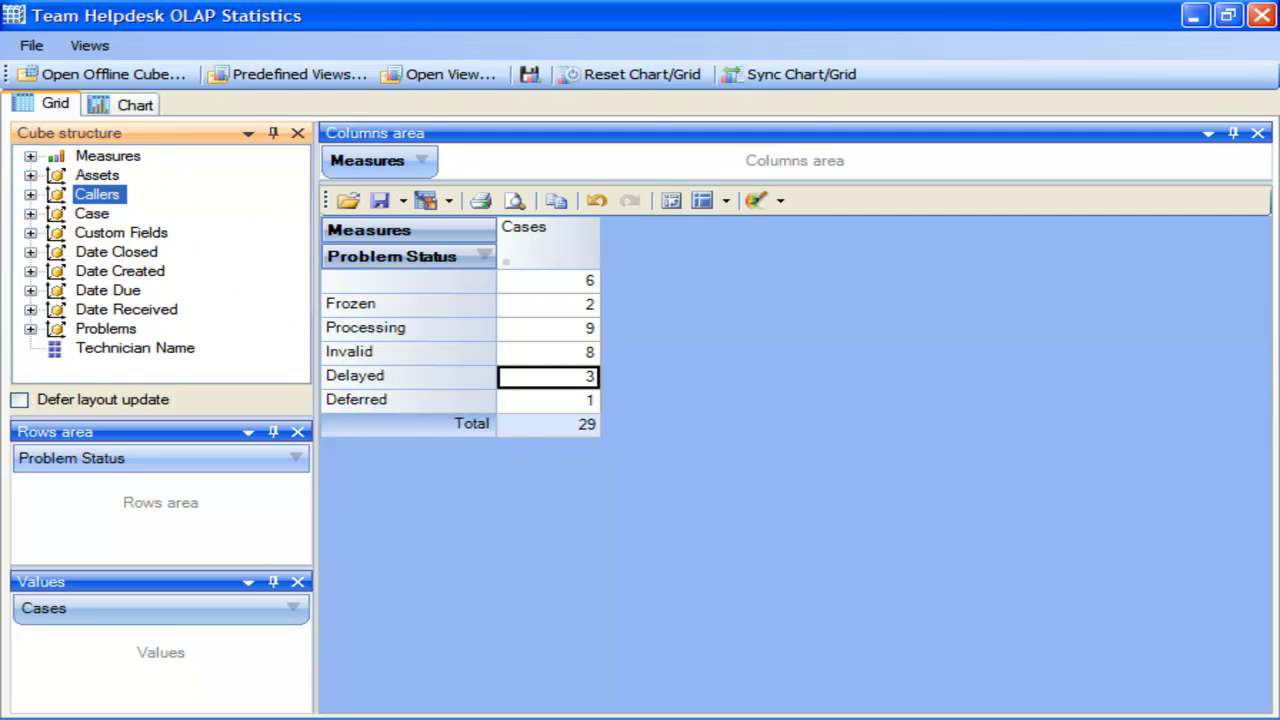
Add the Cost measure to the grid's values alongside Cases.
click(31, 157)
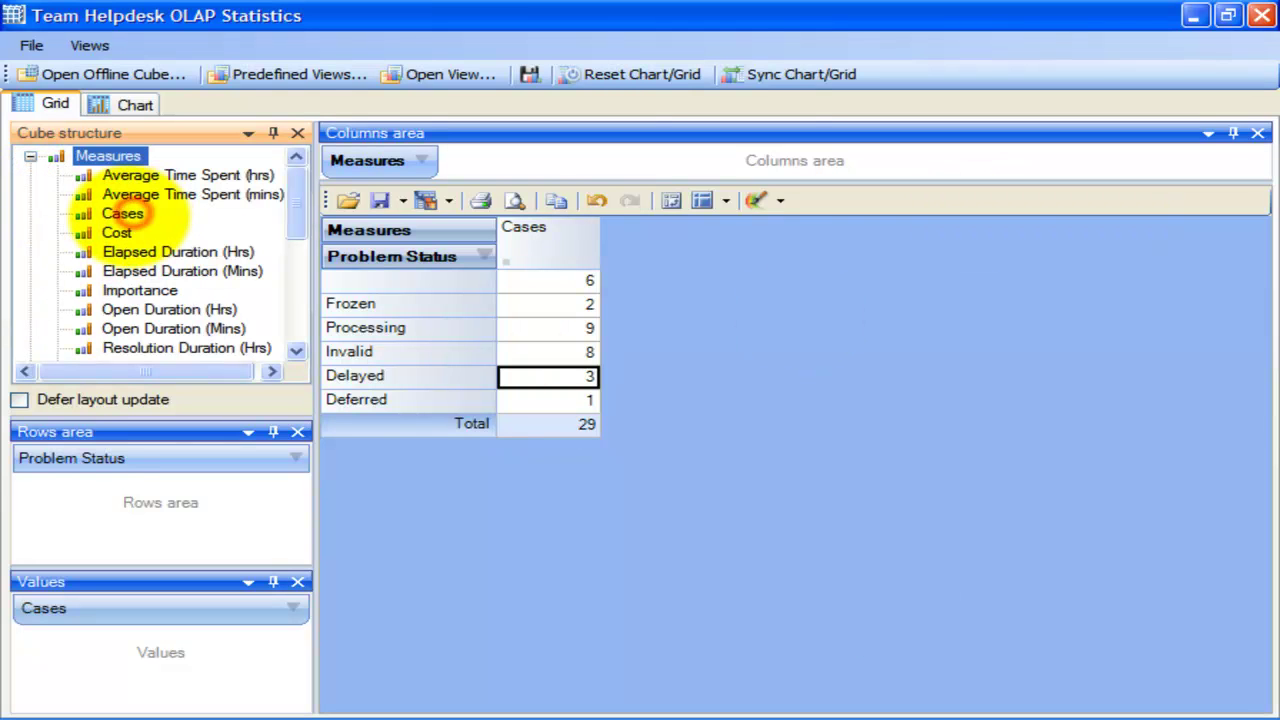
click(116, 232)
right_click(120, 234)
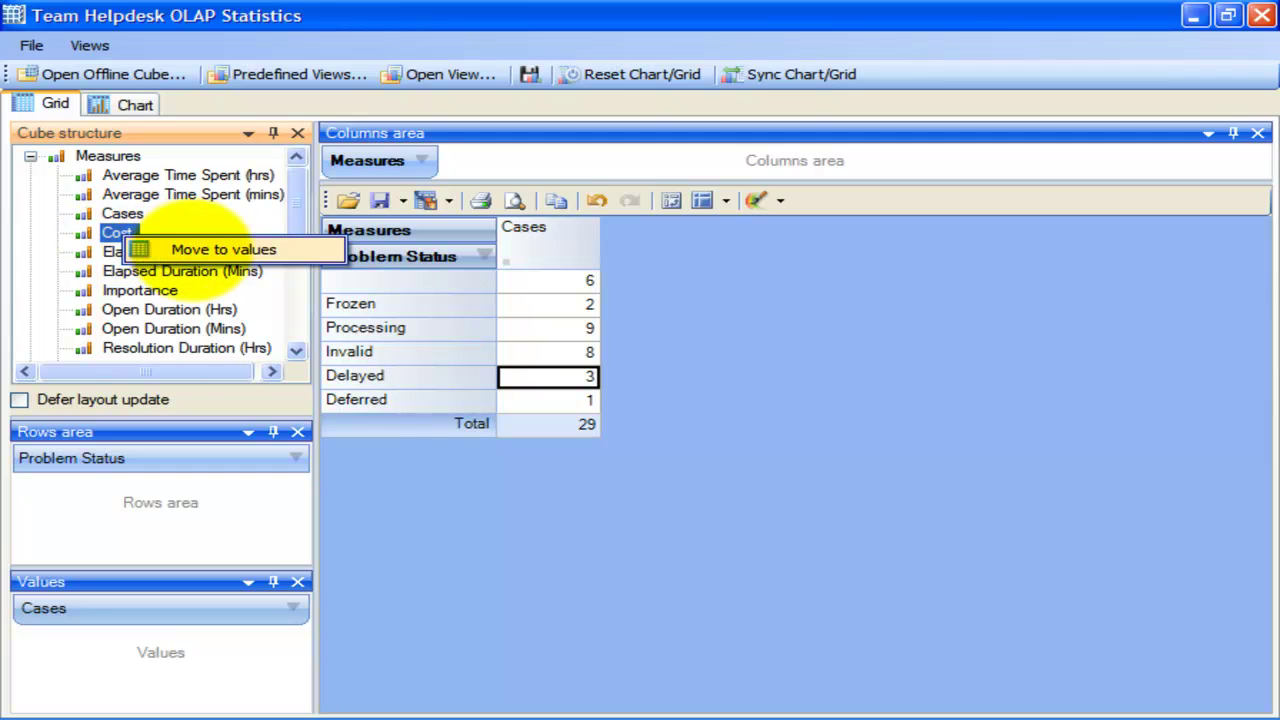
click(190, 250)
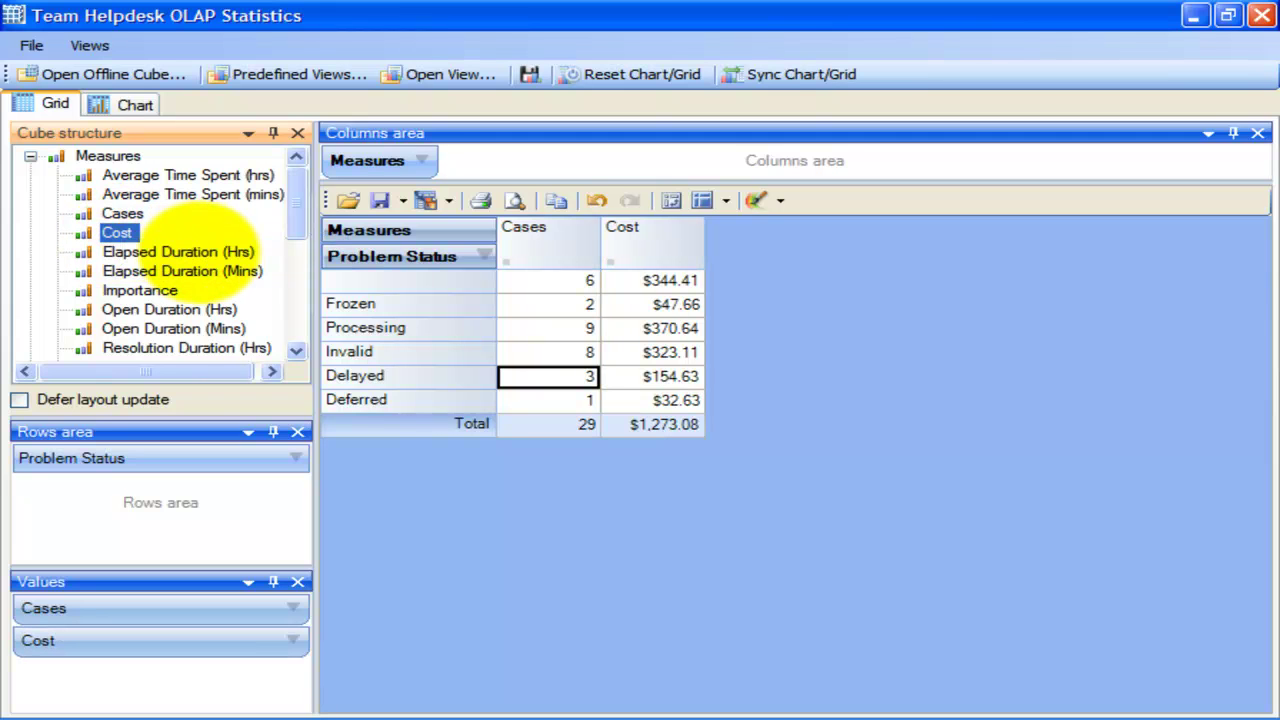
click(31, 157)
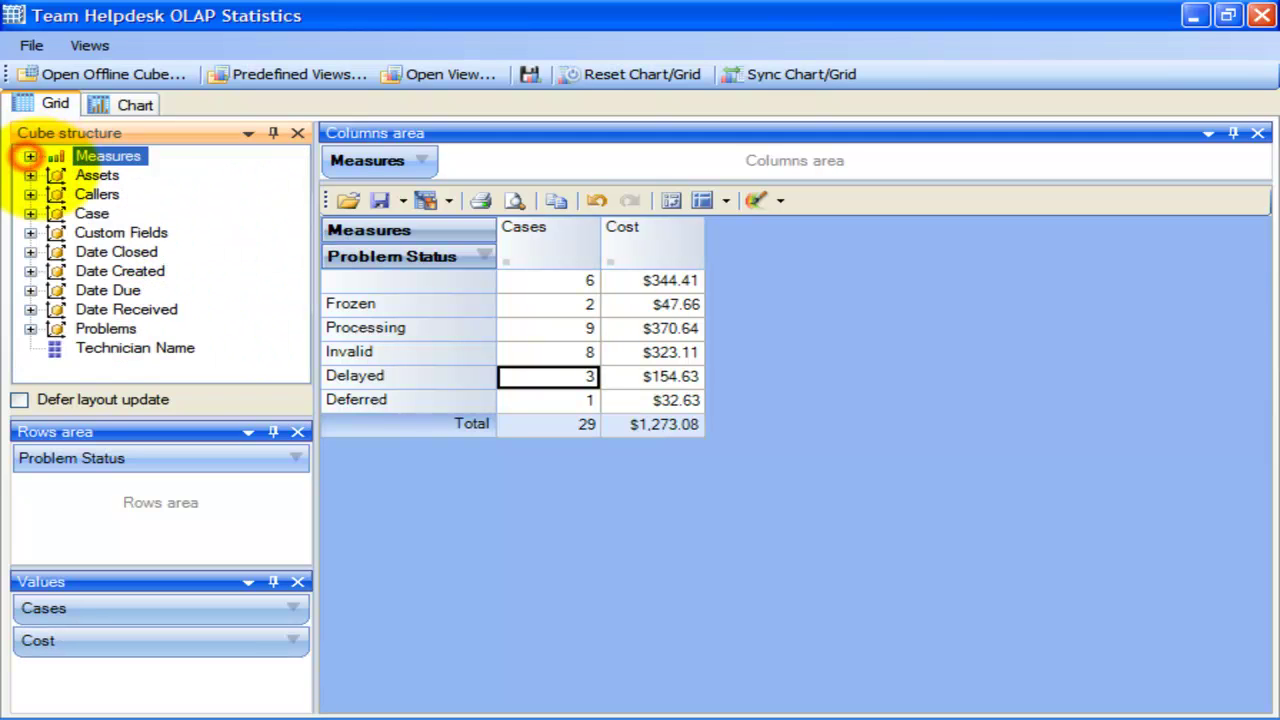
Add Technician Name to the columns area to break down cases and cost by technician.
click(80, 348)
right_click(105, 349)
click(130, 363)
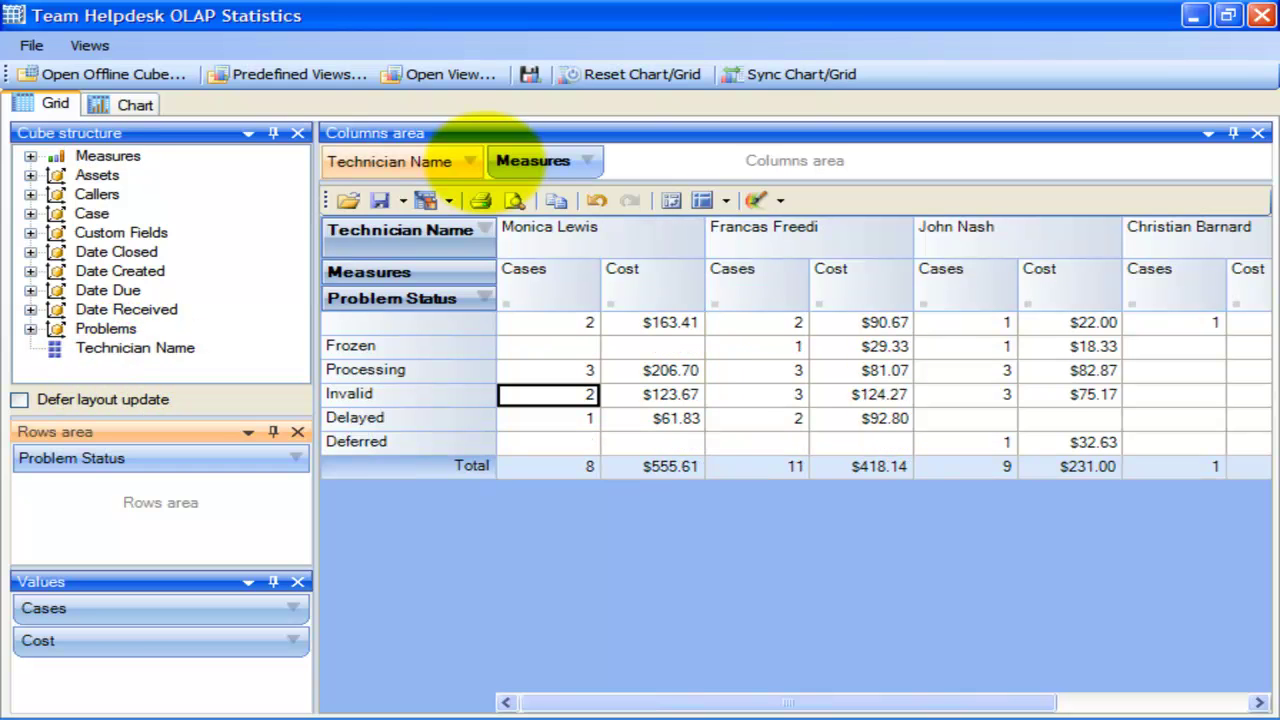
Filter the Technician Name columns to show only the first two technicians, excluding the last two.
click(468, 162)
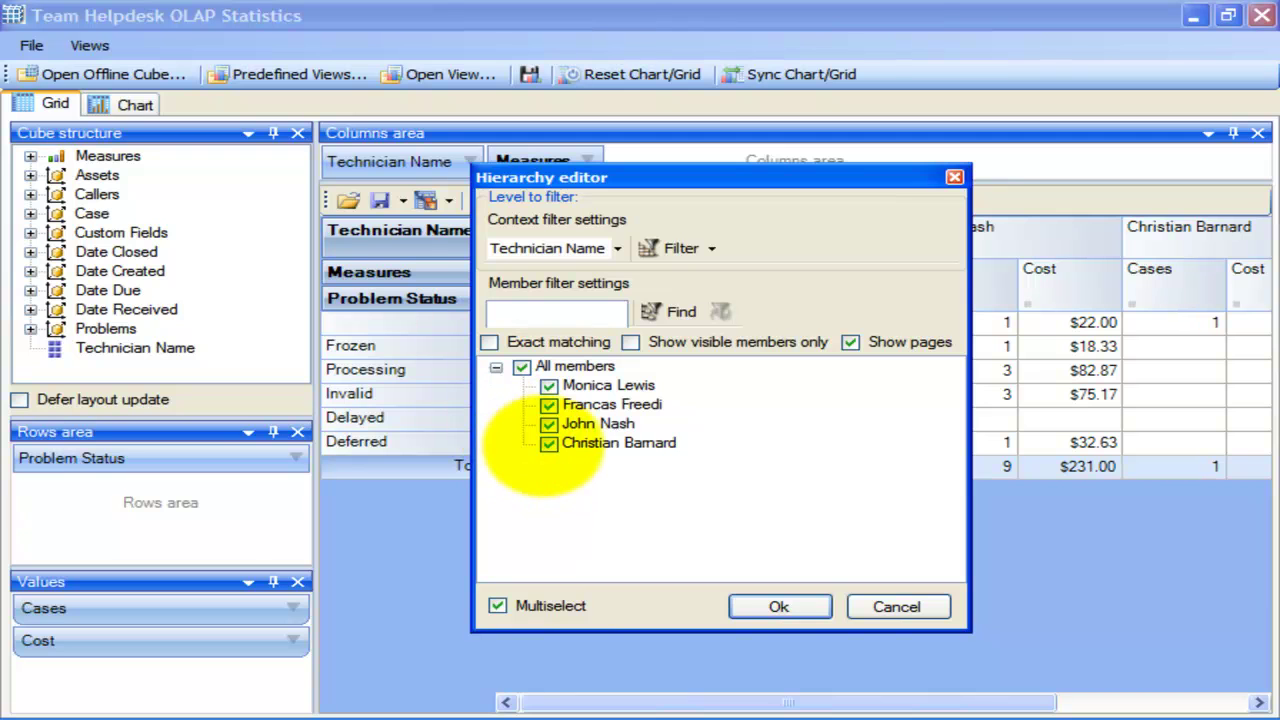
click(548, 443)
click(548, 424)
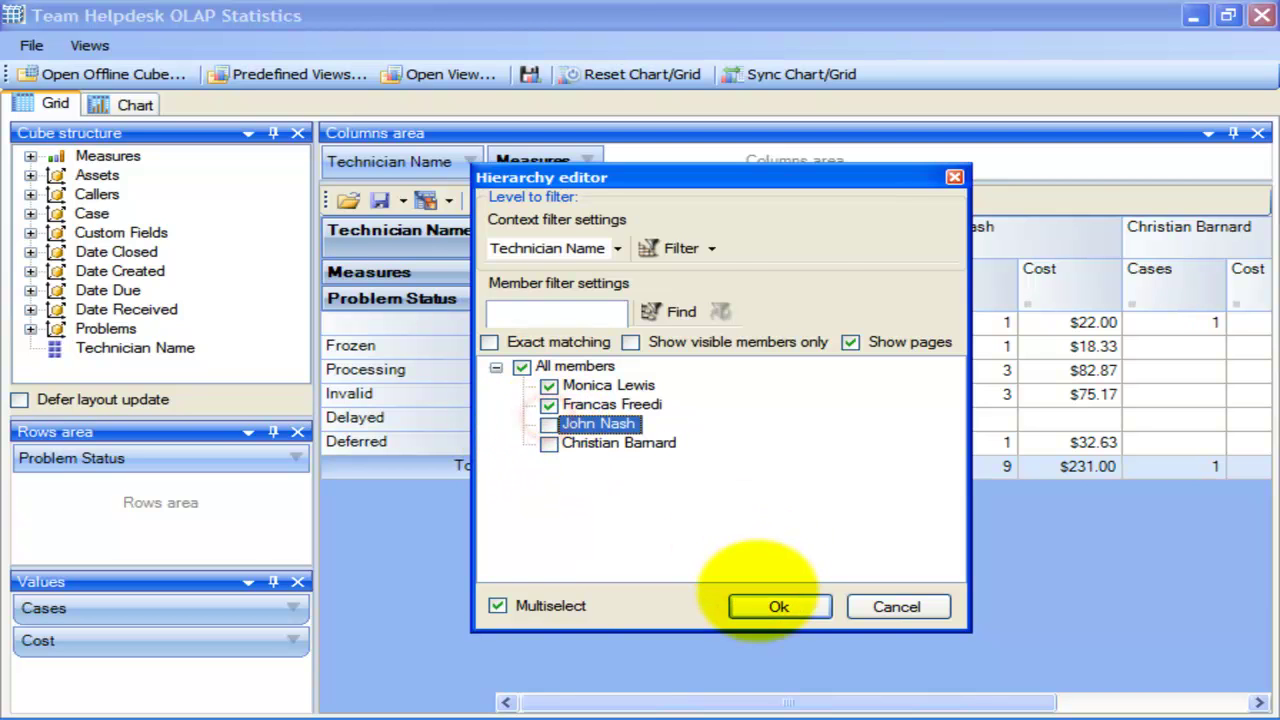
click(770, 603)
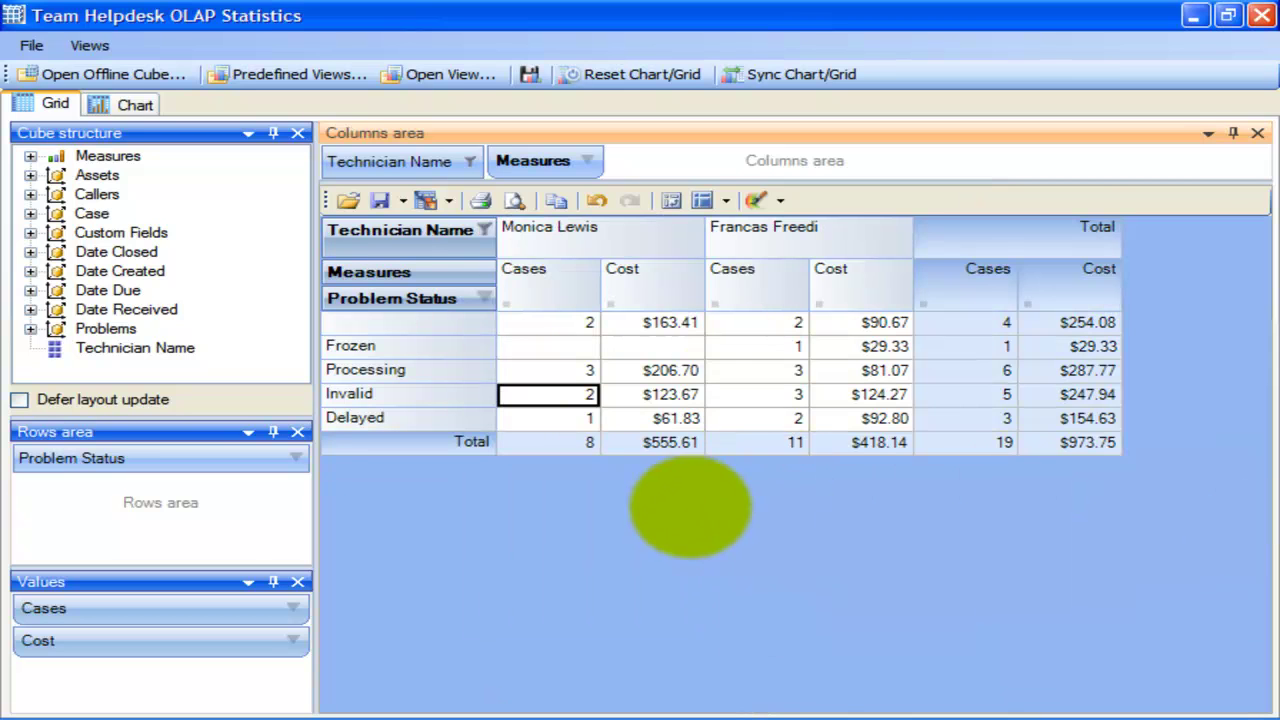
click(688, 506)
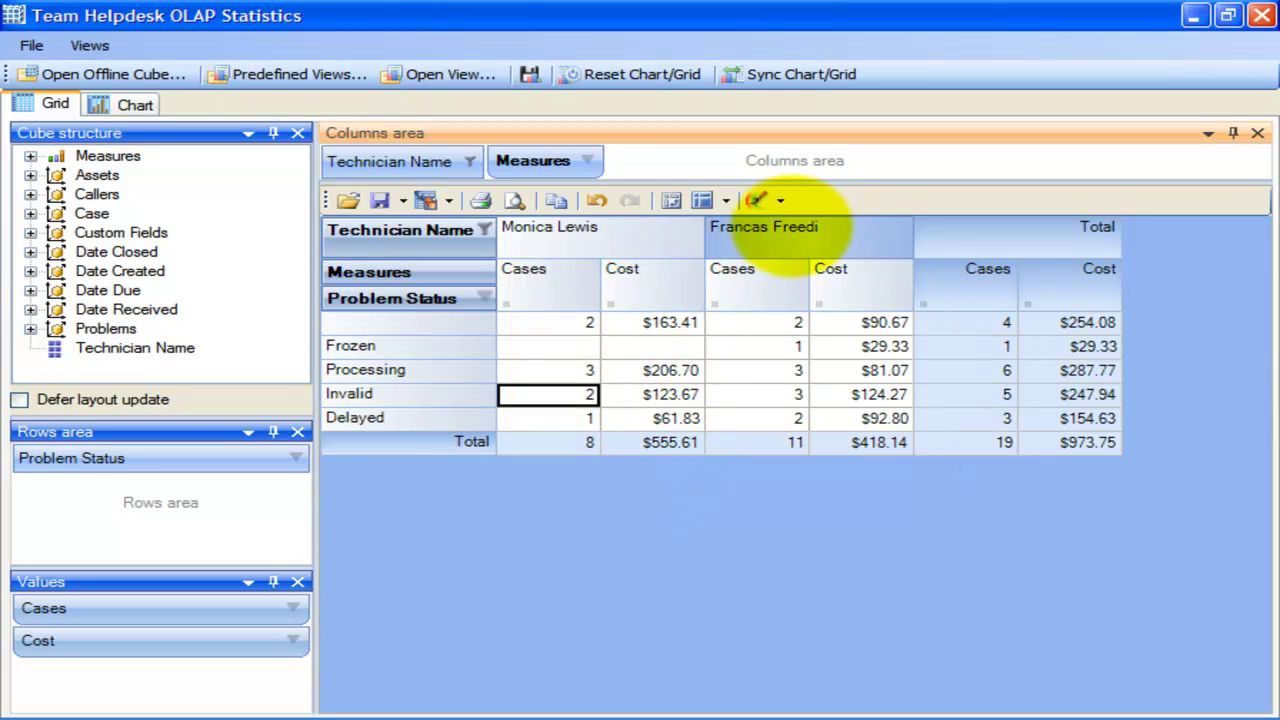
click(448, 200)
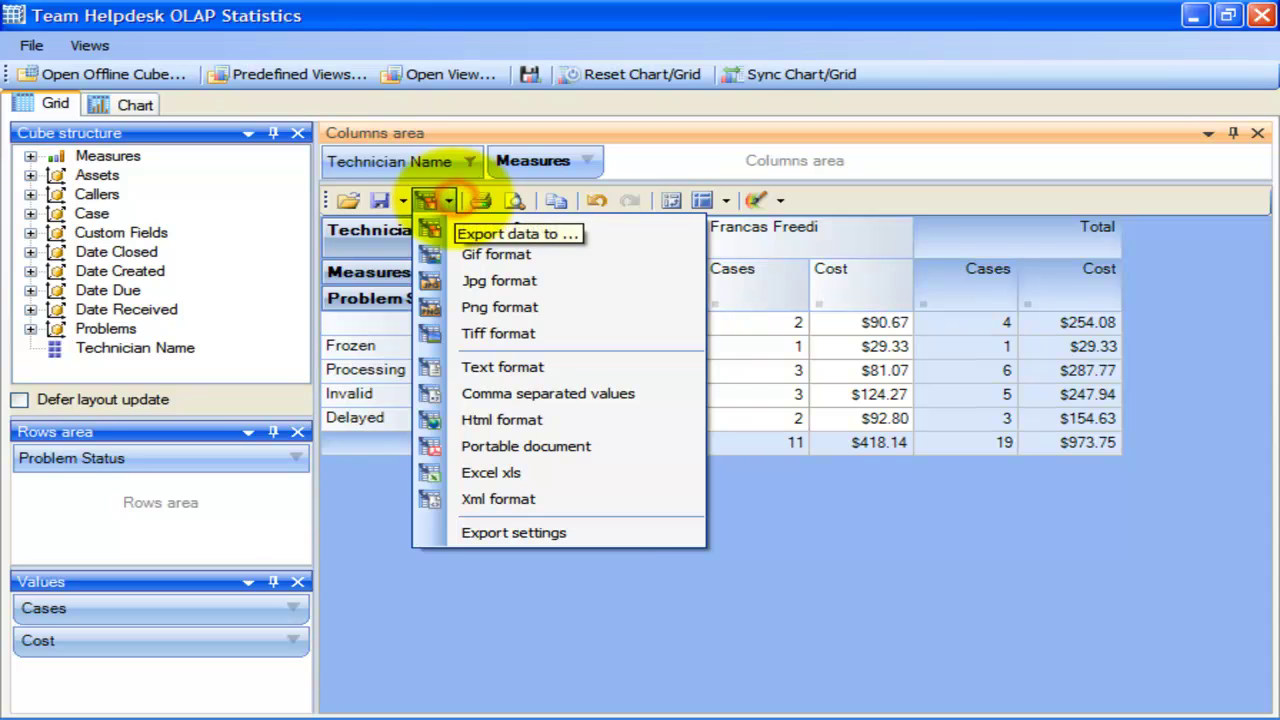
click(448, 200)
click(722, 200)
click(722, 200)
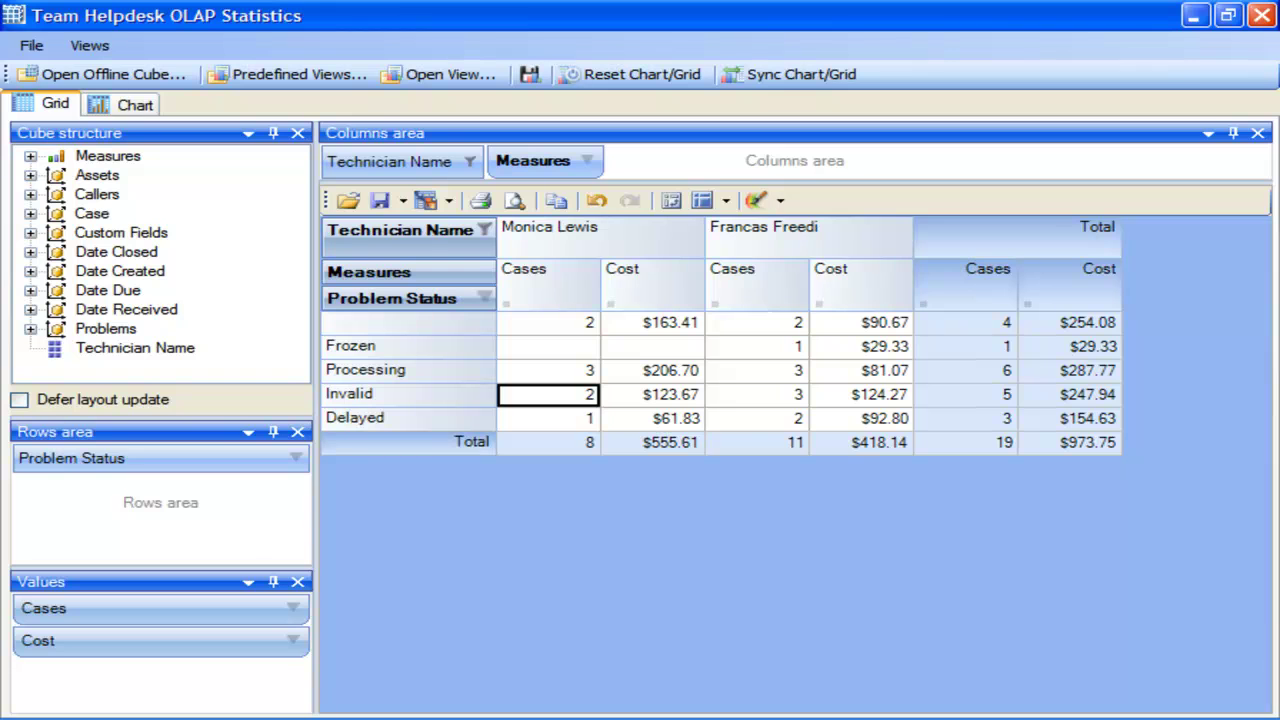
Browse the predefined views and load Technicians - Cases into the grid.
click(296, 40)
click(31, 45)
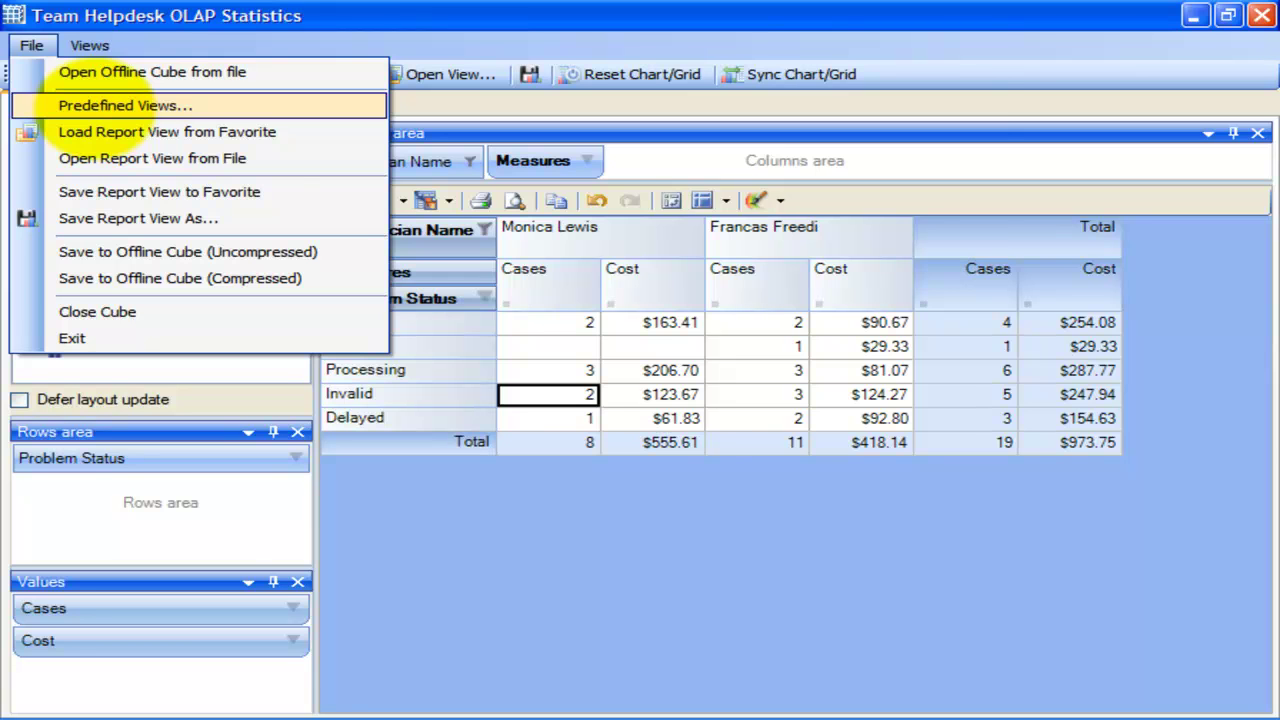
click(100, 107)
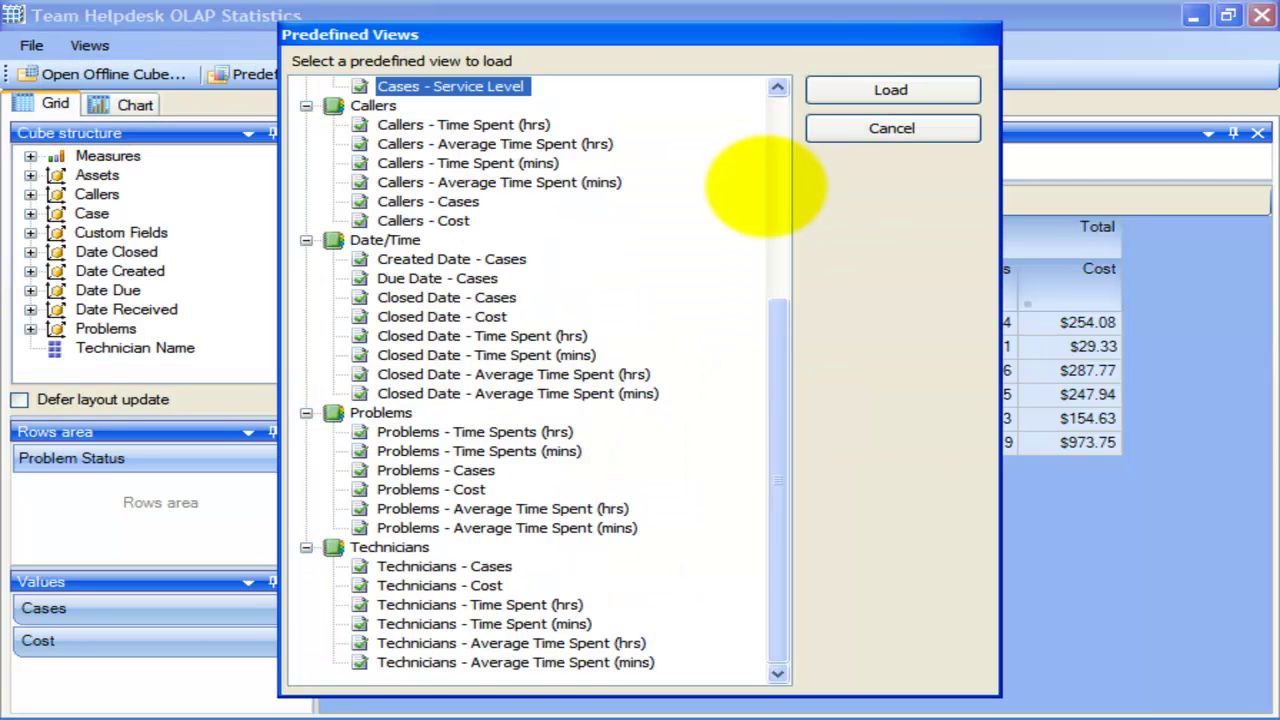
click(767, 186)
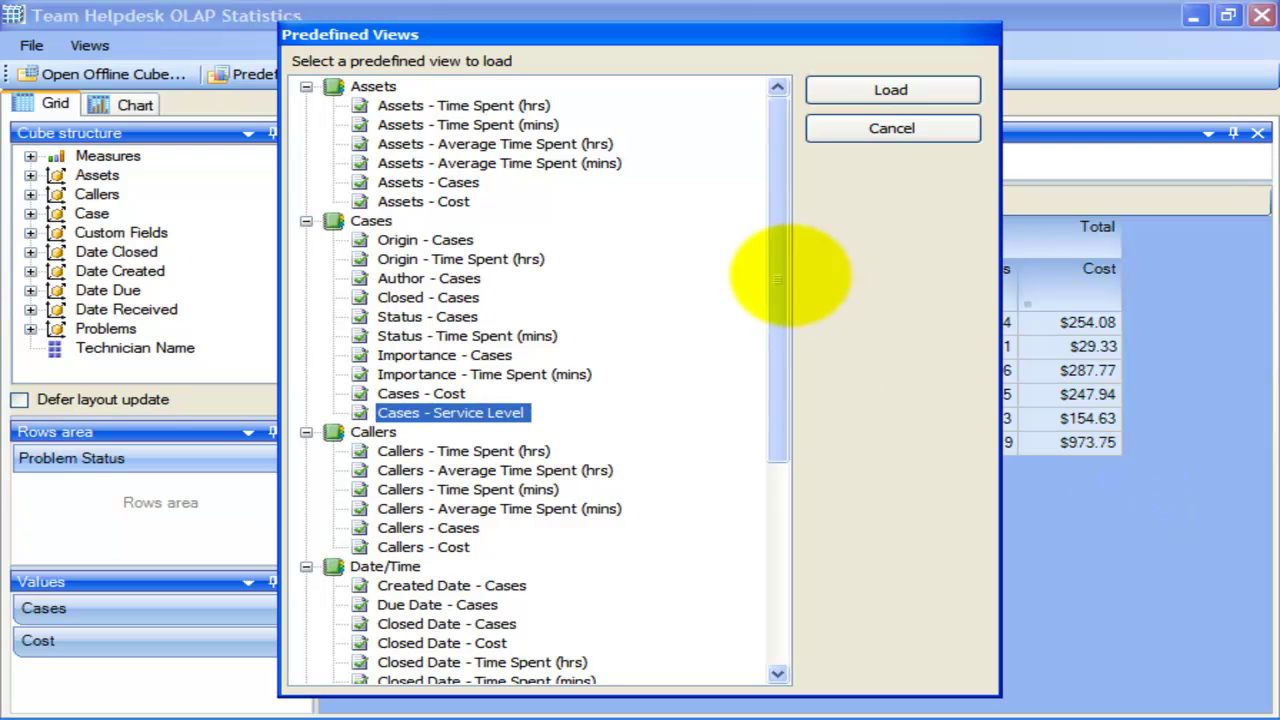
mouse_move(776, 263)
mouse_down()
mouse_move(775, 232)
mouse_move(780, 515)
mouse_move(777, 238)
mouse_up()
drag(777, 394, 780, 663)
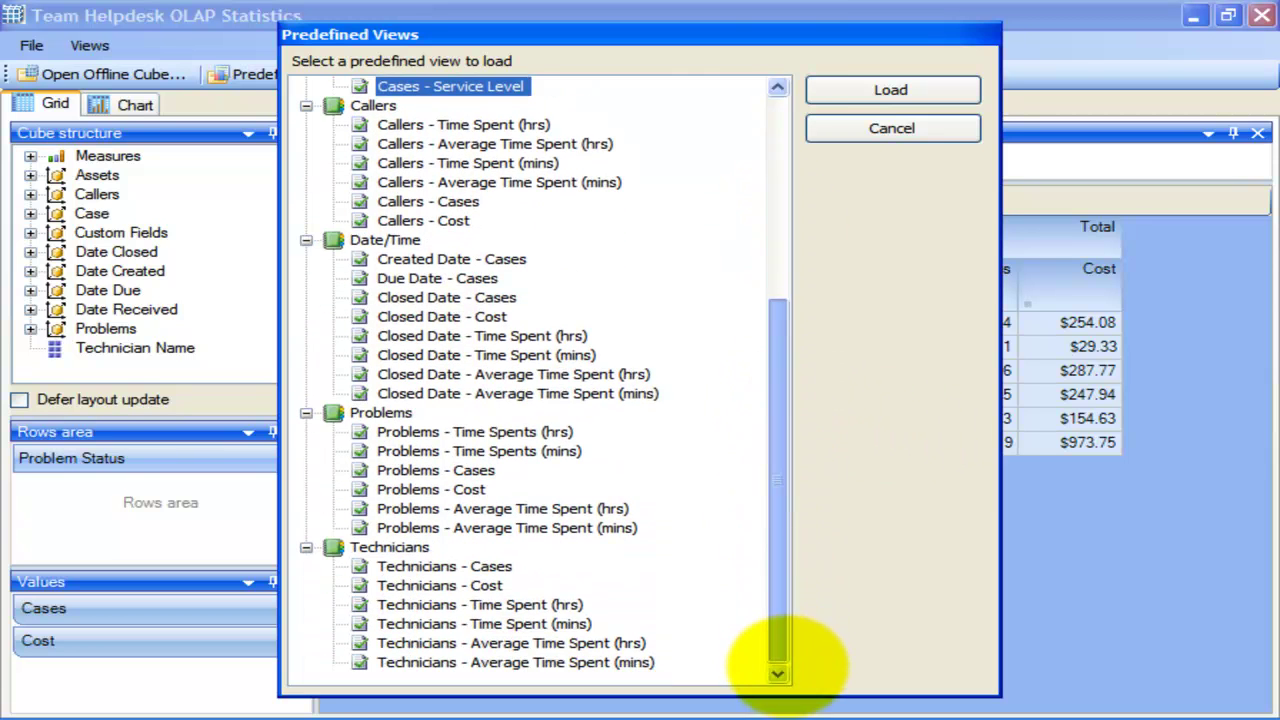
click(500, 566)
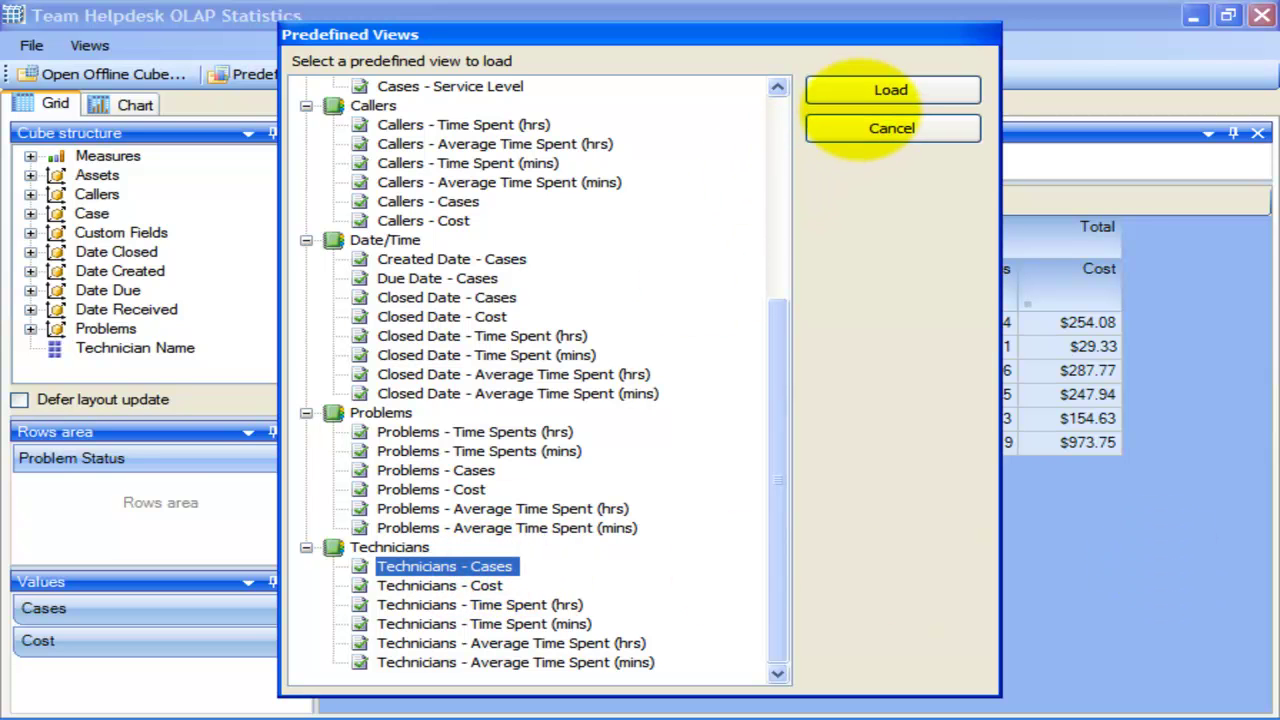
click(868, 89)
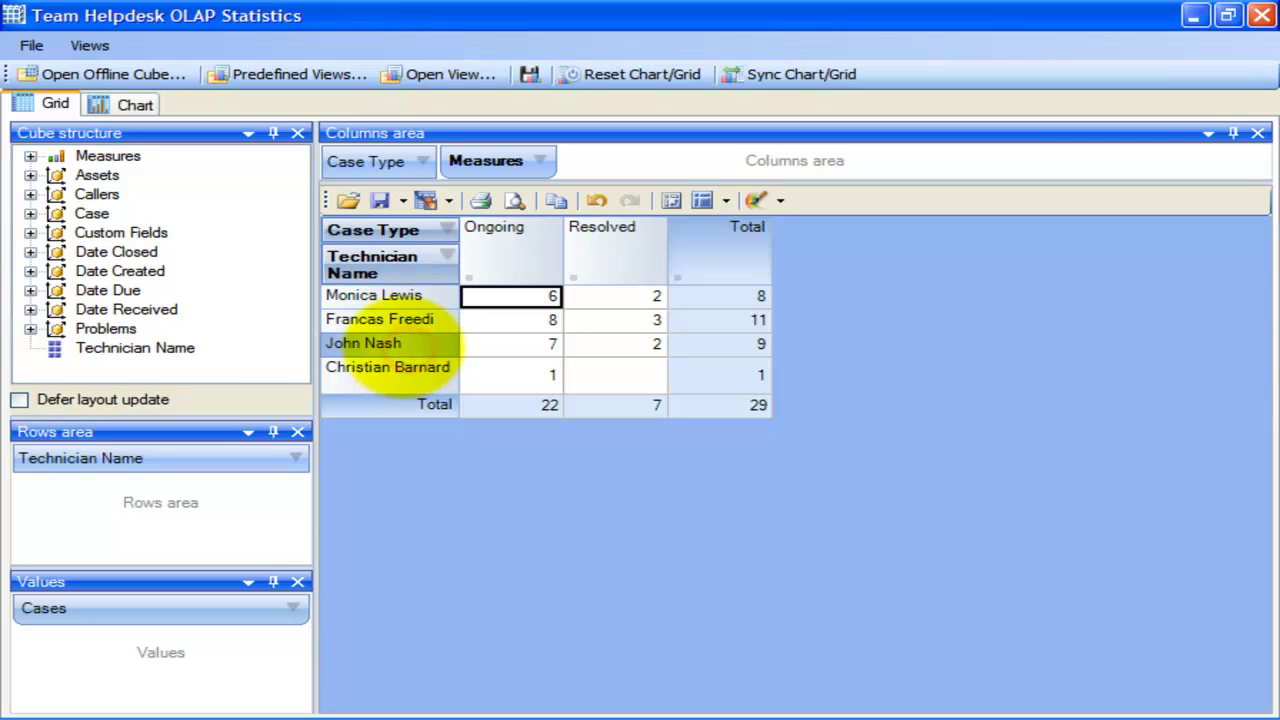
Load the predefined view Technicians - Cost and select the first technician's total cost.
click(300, 74)
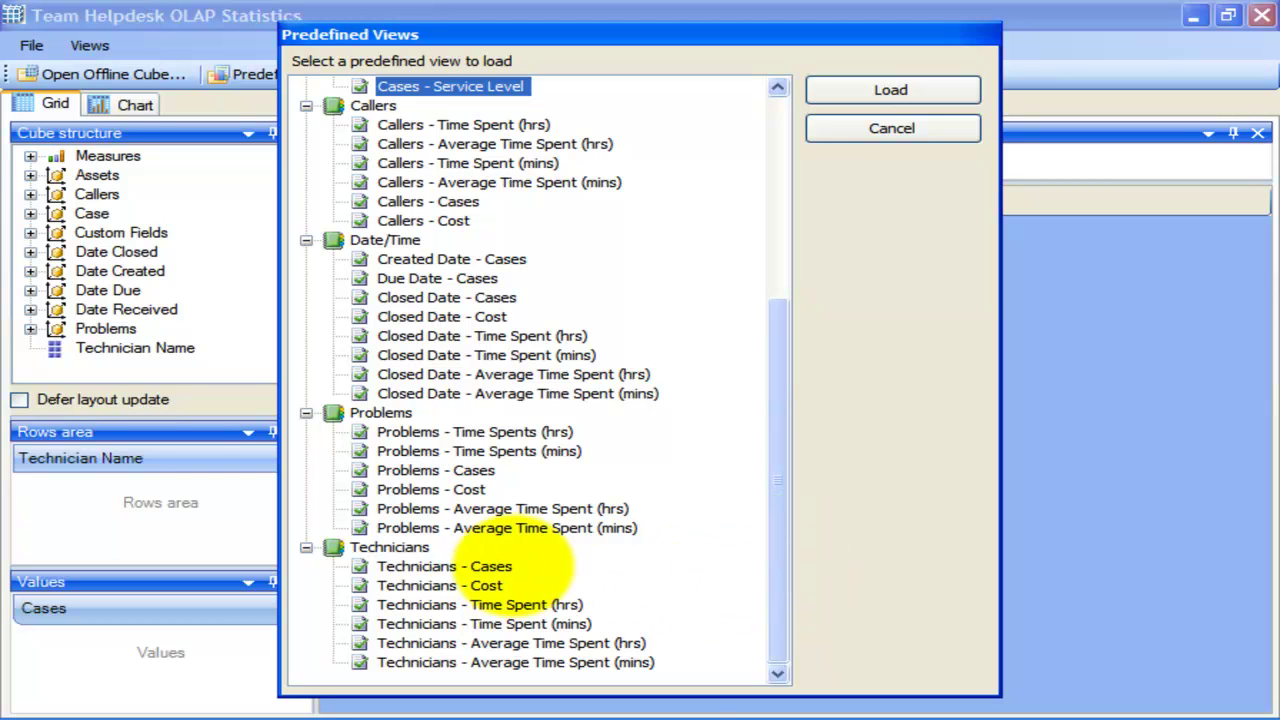
click(485, 586)
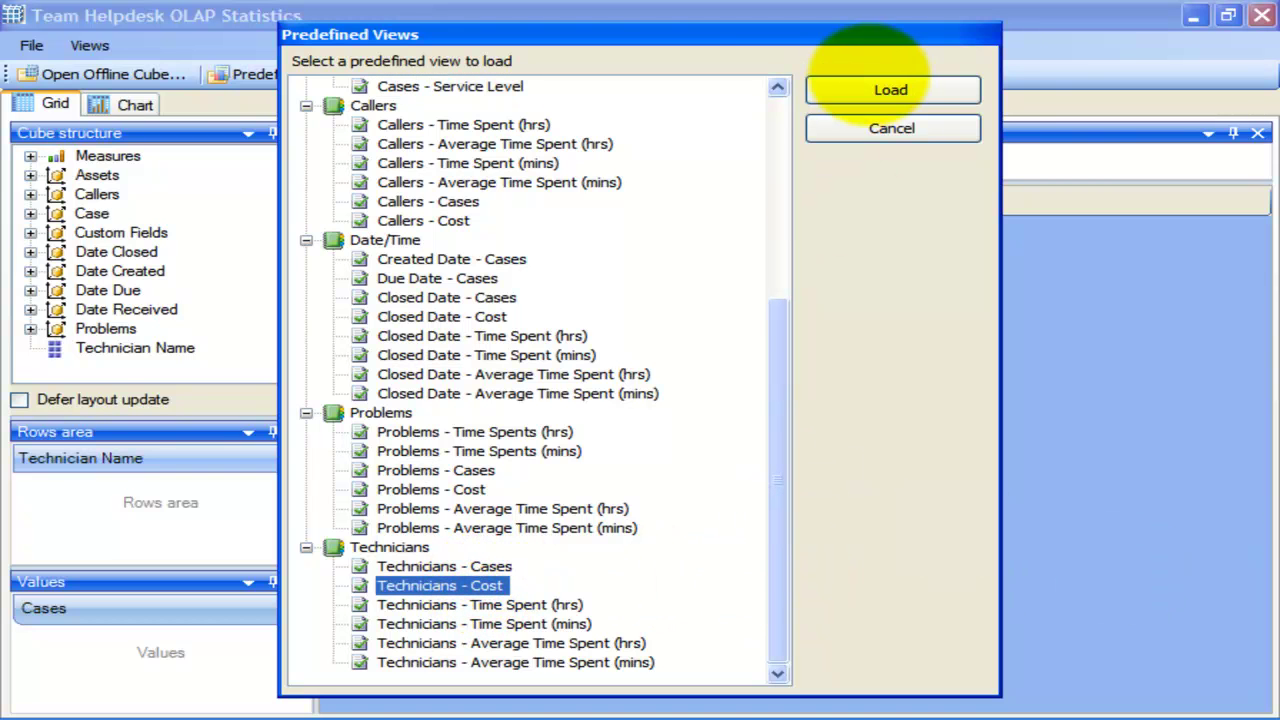
click(876, 82)
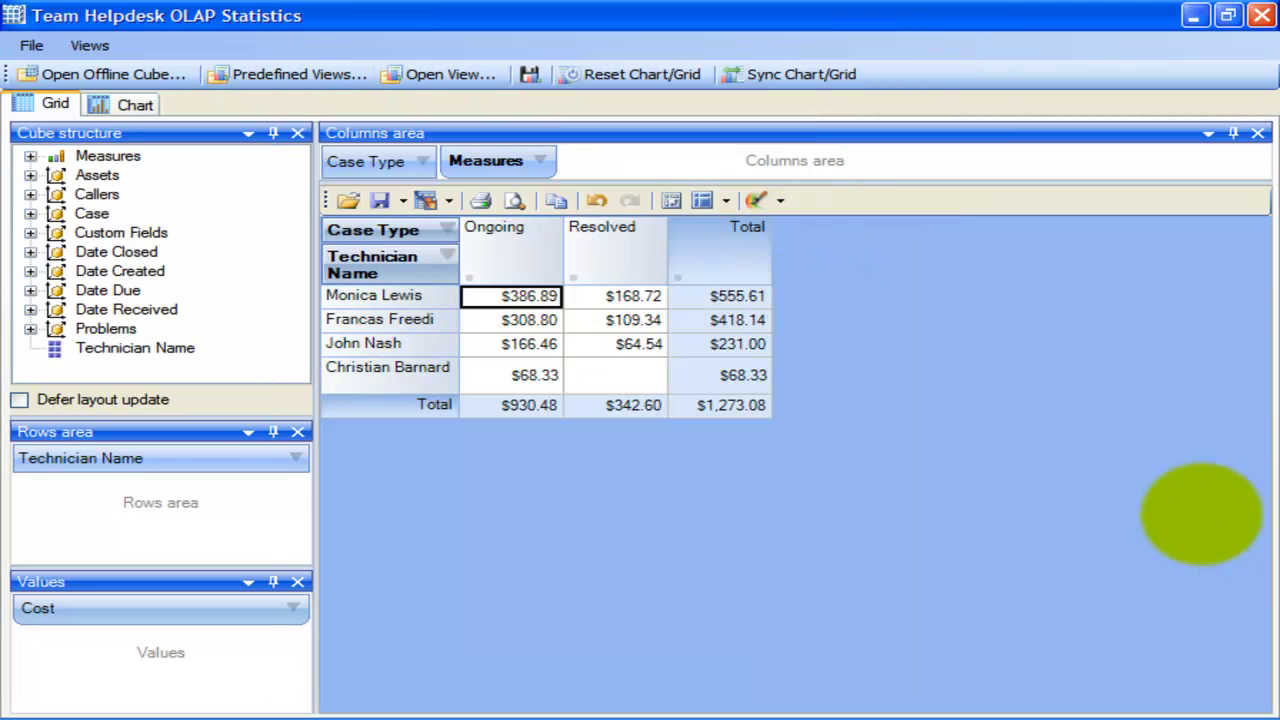
click(767, 500)
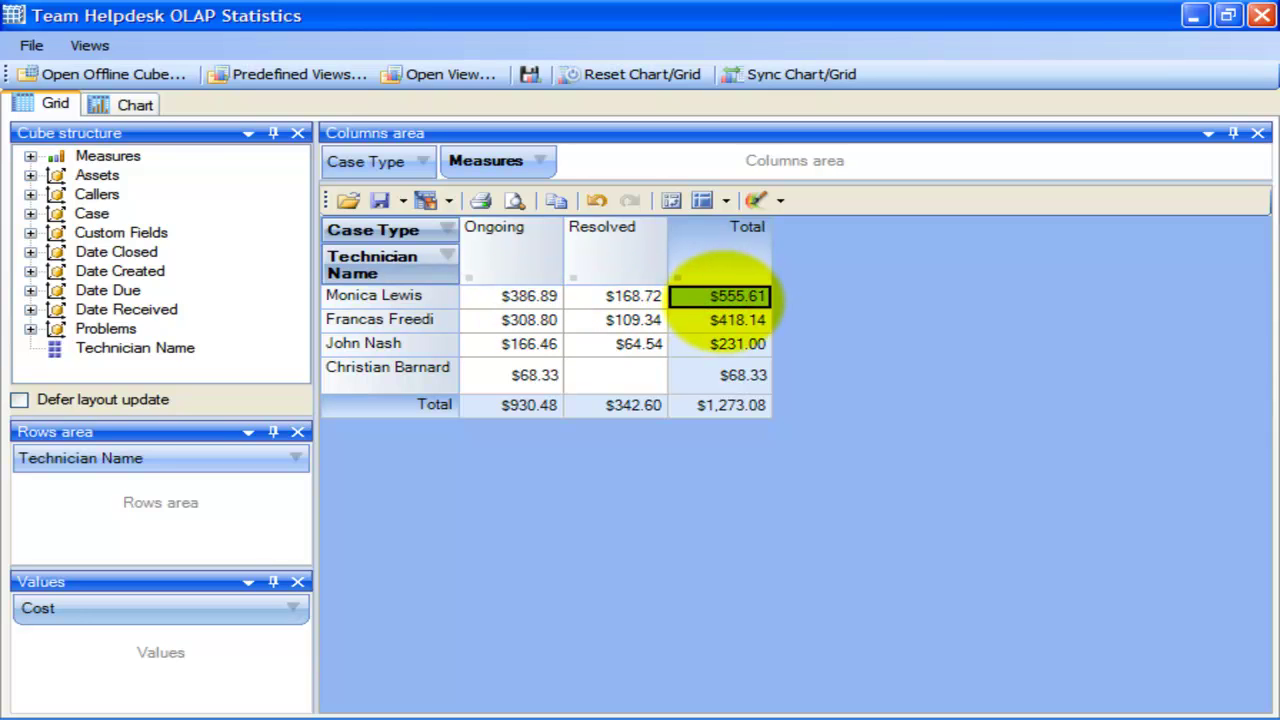
Load the predefined view Problems - Cases to break down cases by problem category.
click(290, 74)
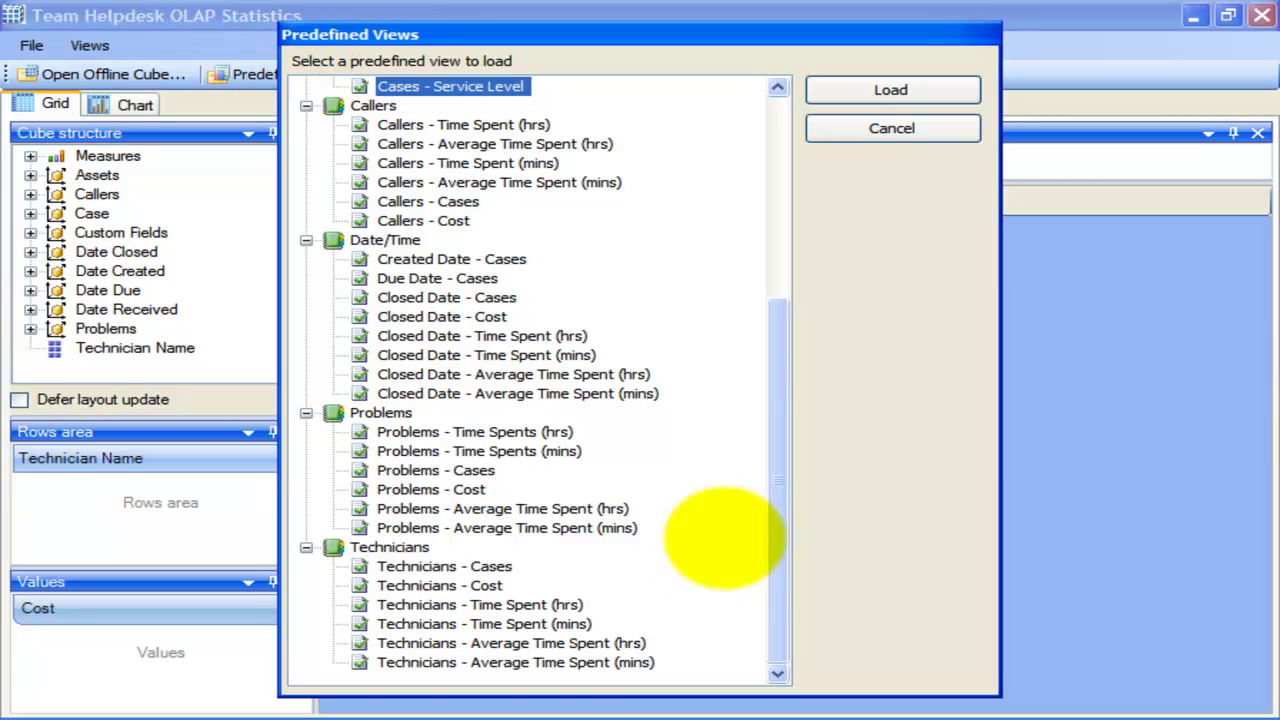
click(436, 470)
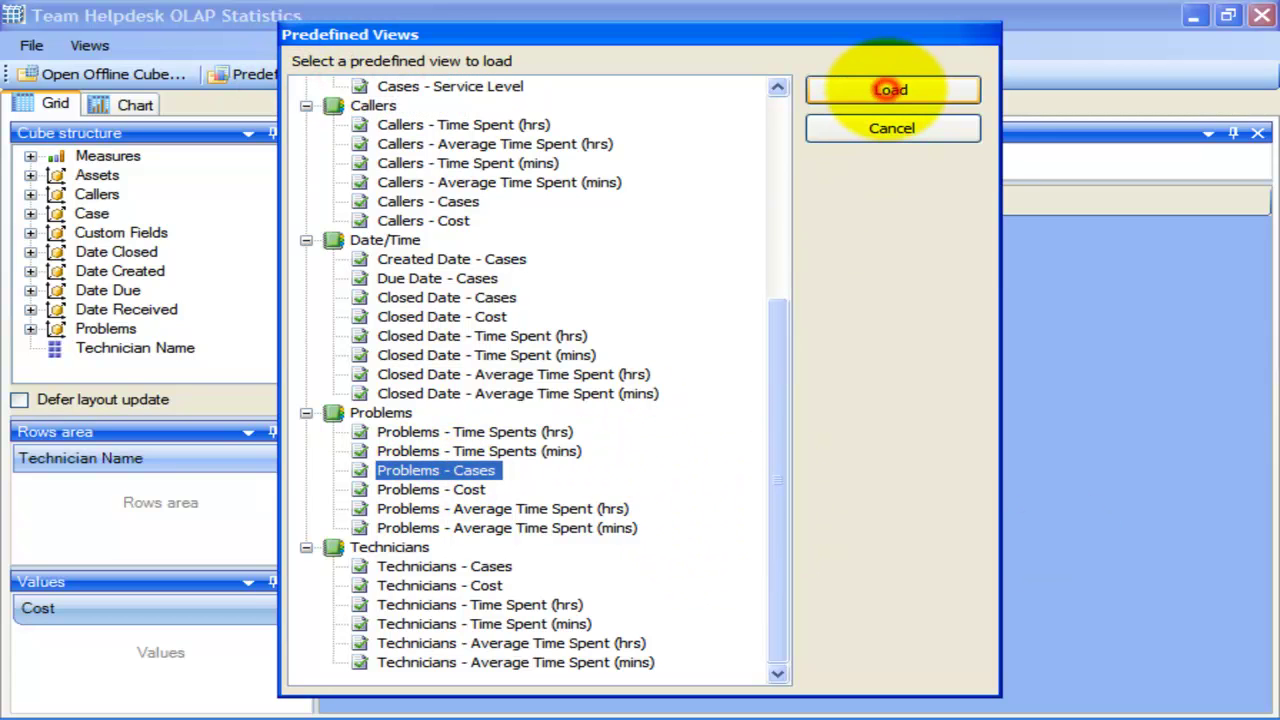
click(890, 90)
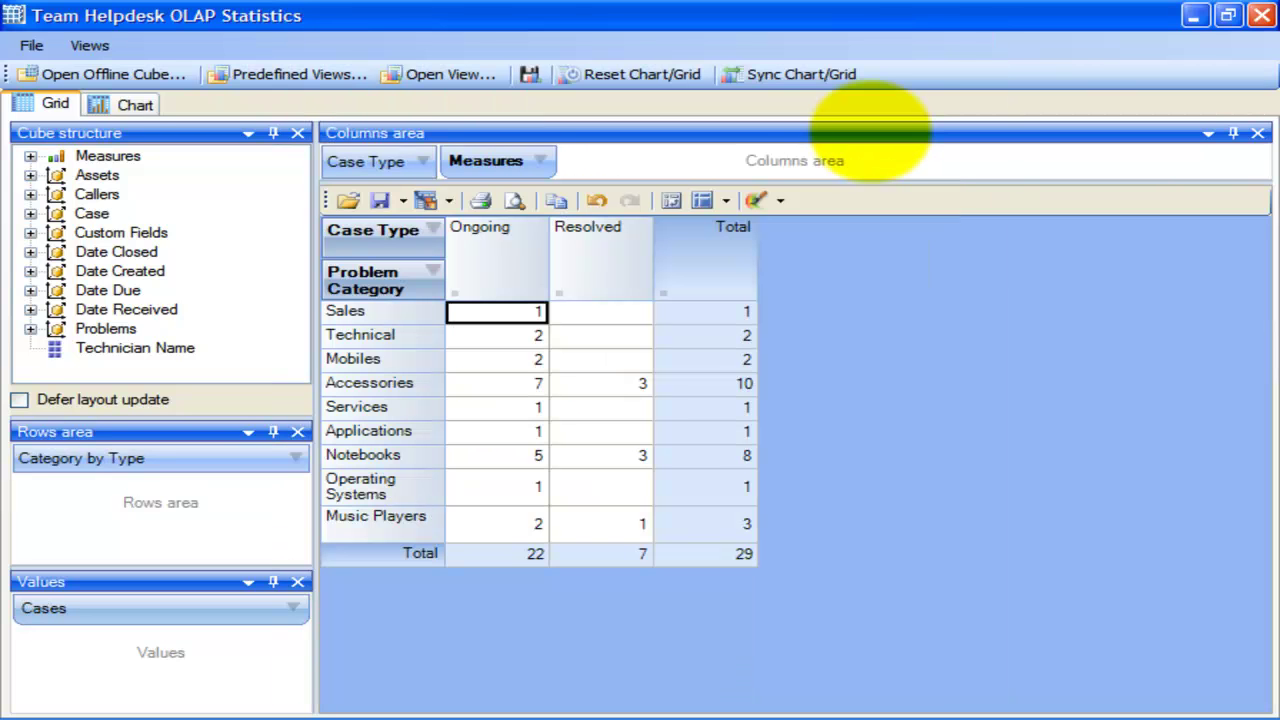
Expand the Accessories category into its problem types and widen the Problem Type column to fit the names.
click(368, 383)
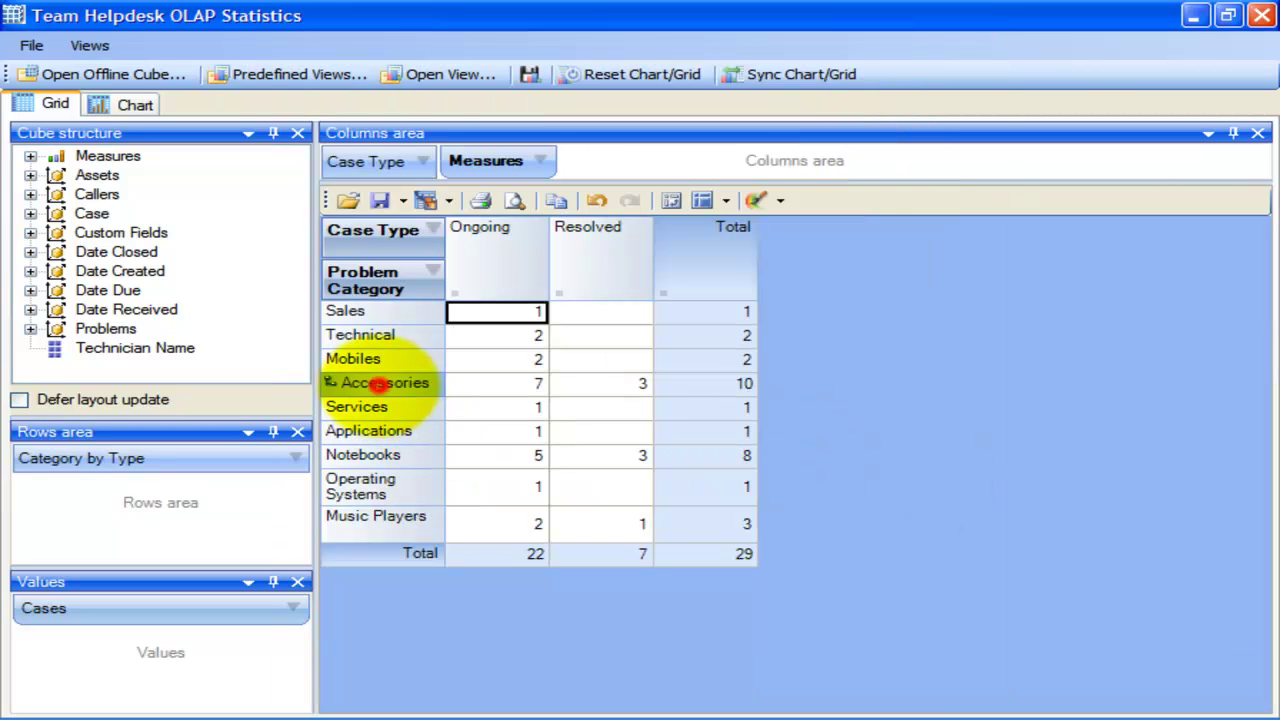
click(331, 382)
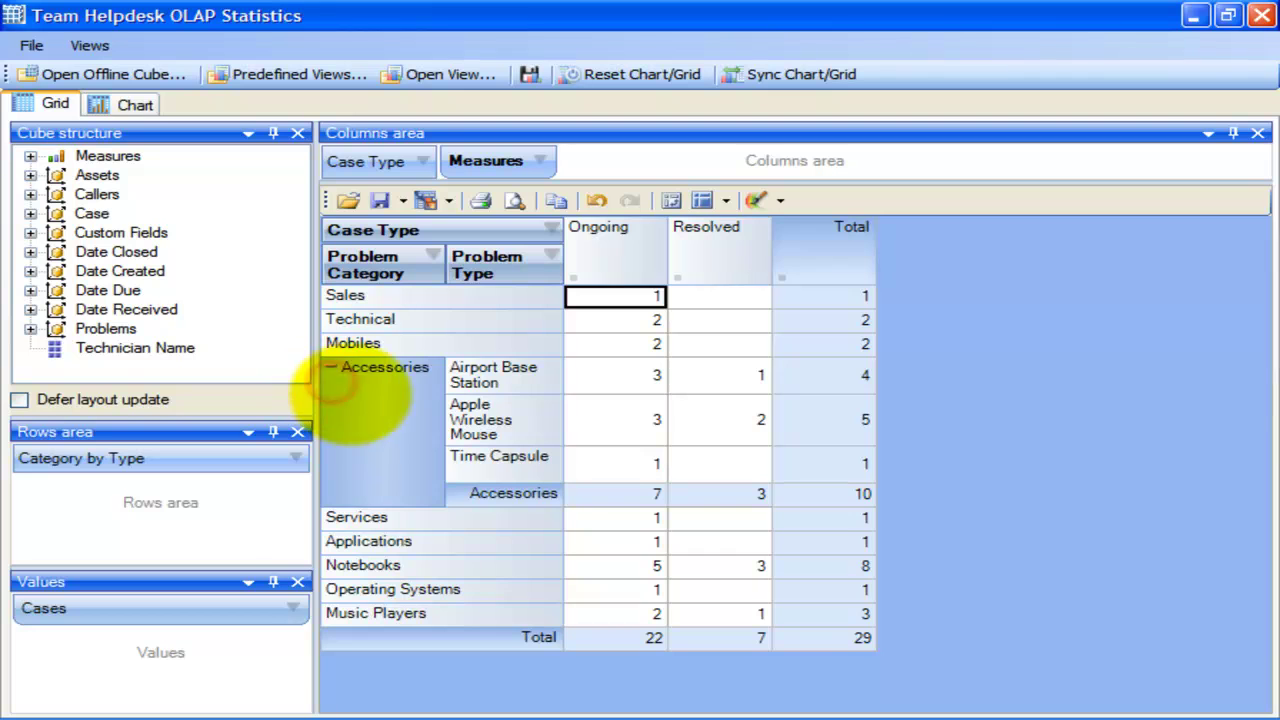
double_click(563, 238)
drag(652, 240, 674, 240)
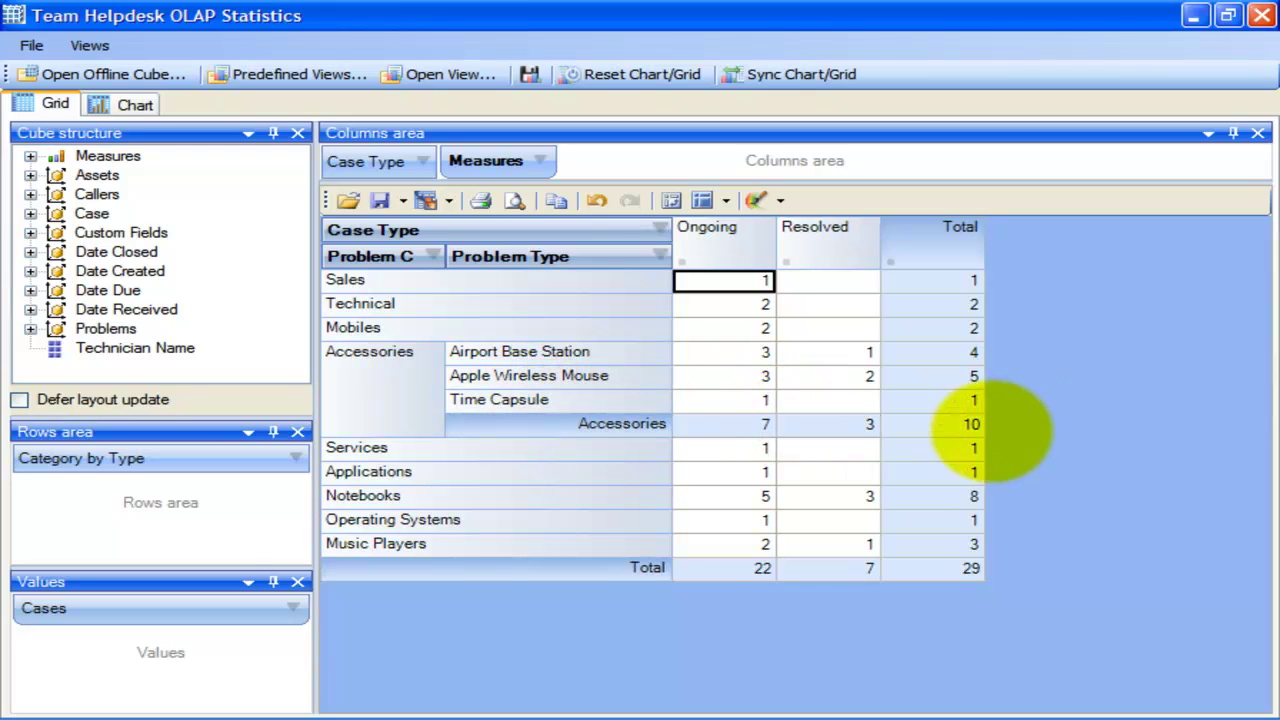
Collapse the Accessories category, view the problem types under Mobiles and collapse Mobiles again.
click(330, 352)
click(330, 344)
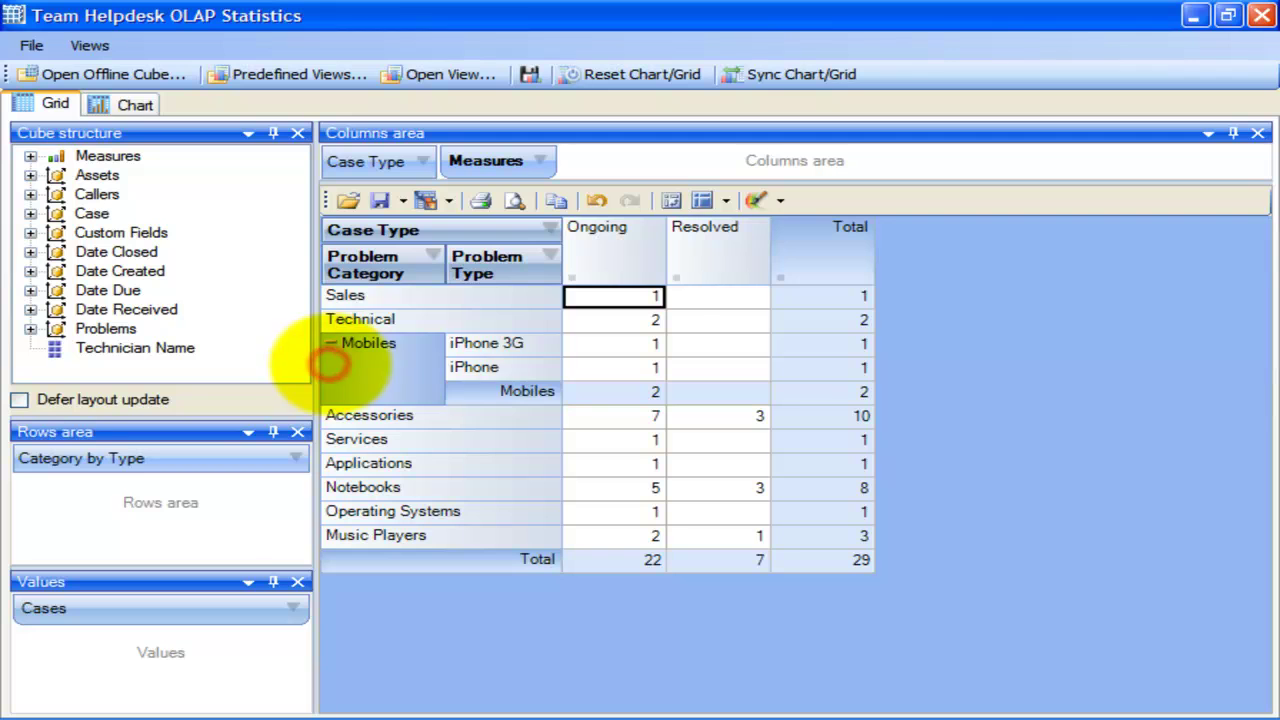
click(330, 343)
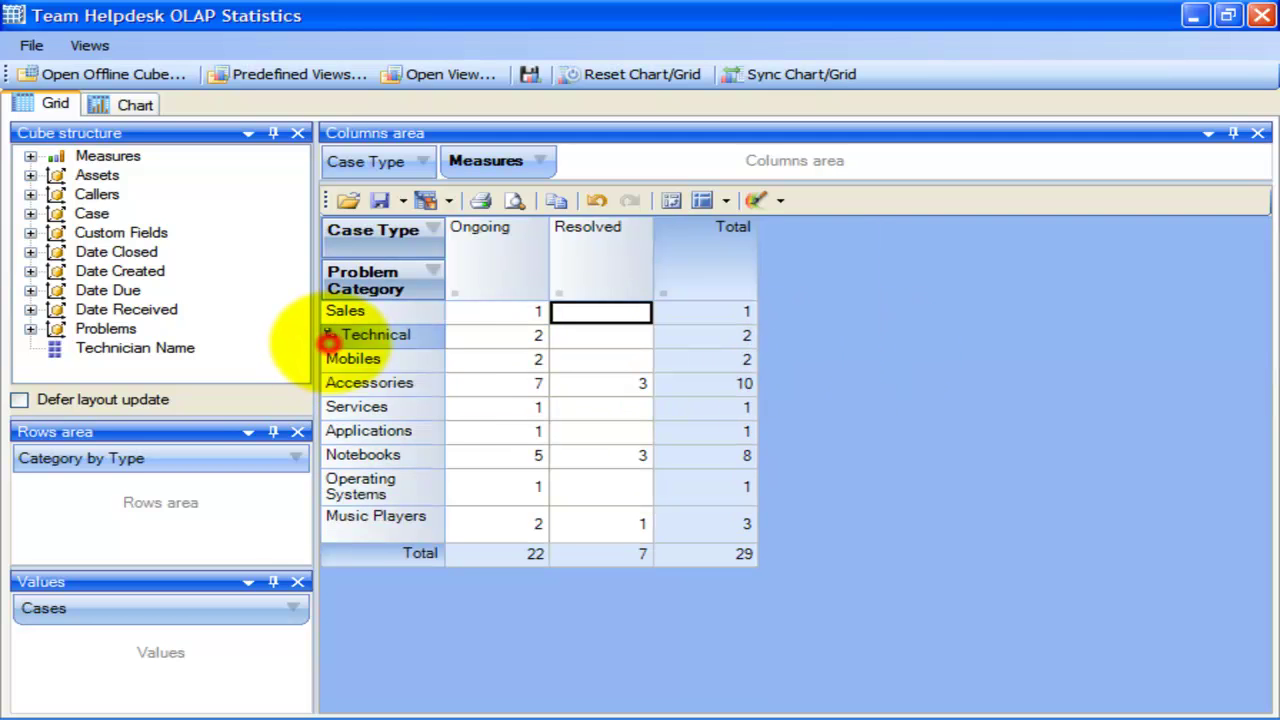
click(866, 451)
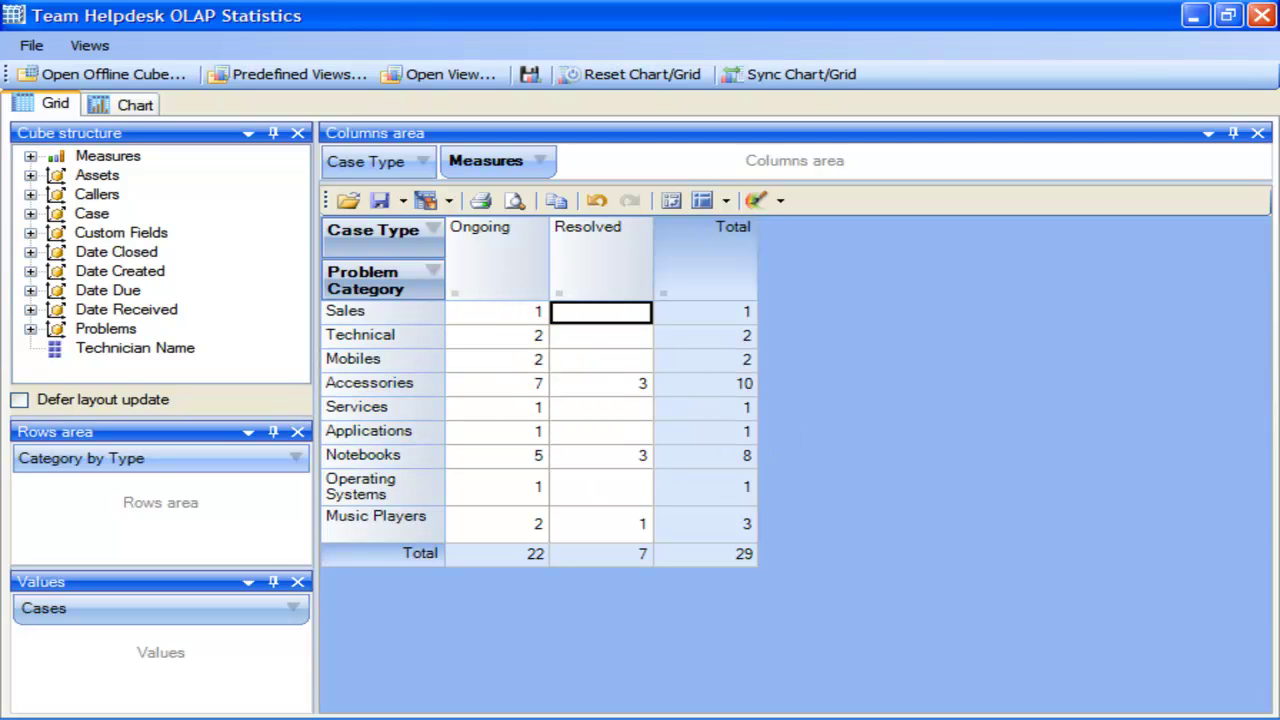
click(857, 360)
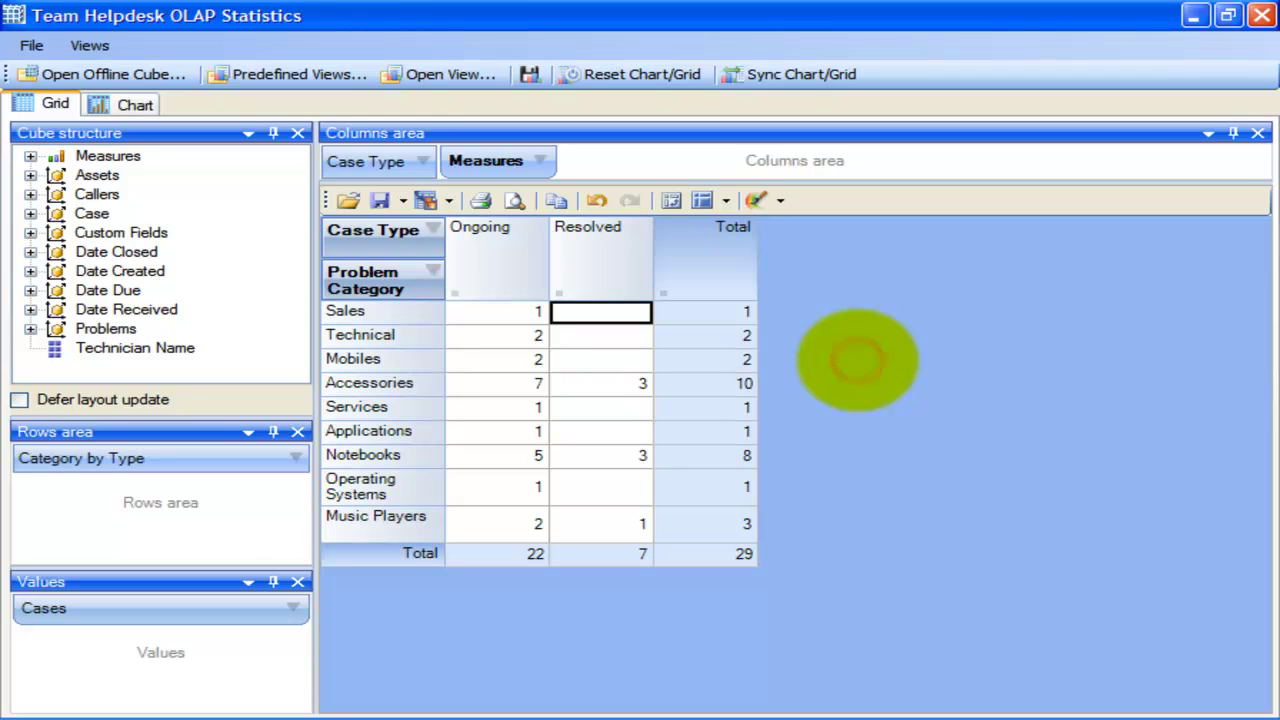
click(298, 74)
drag(781, 366, 666, 194)
click(856, 131)
click(830, 348)
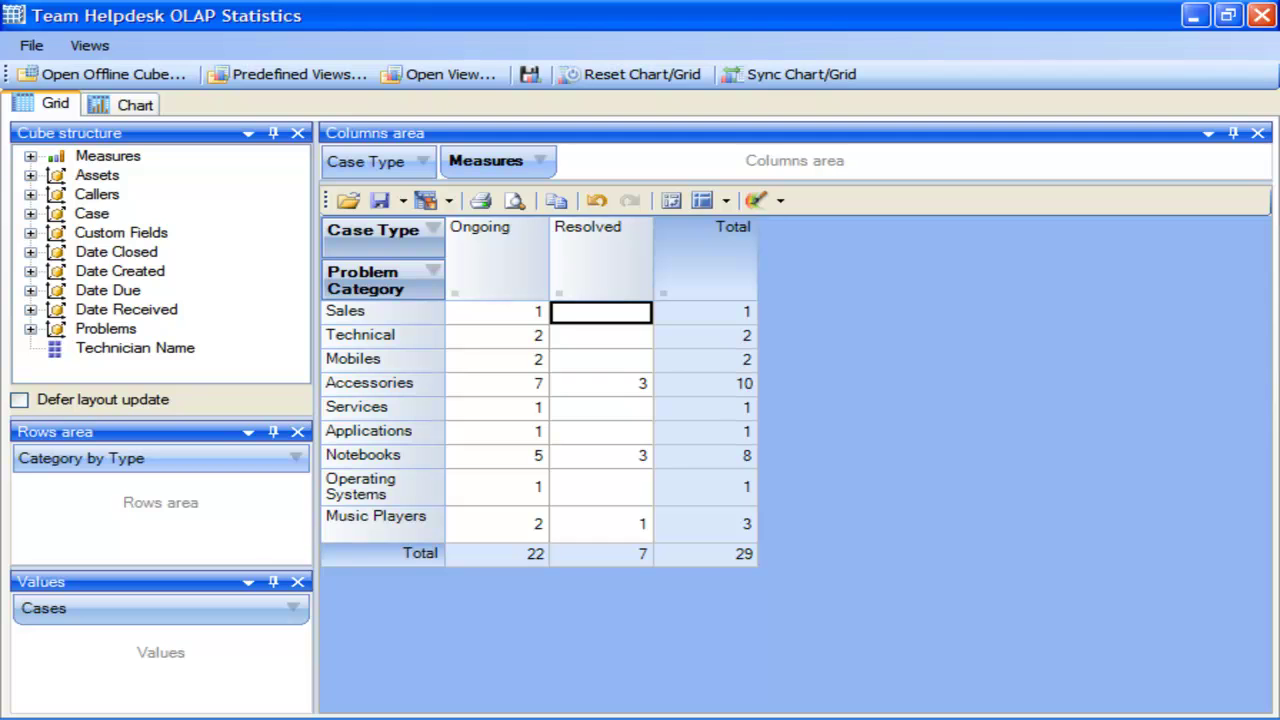
Add the Time Spent (hrs) and Cost measures to the values shown for each problem category.
click(30, 156)
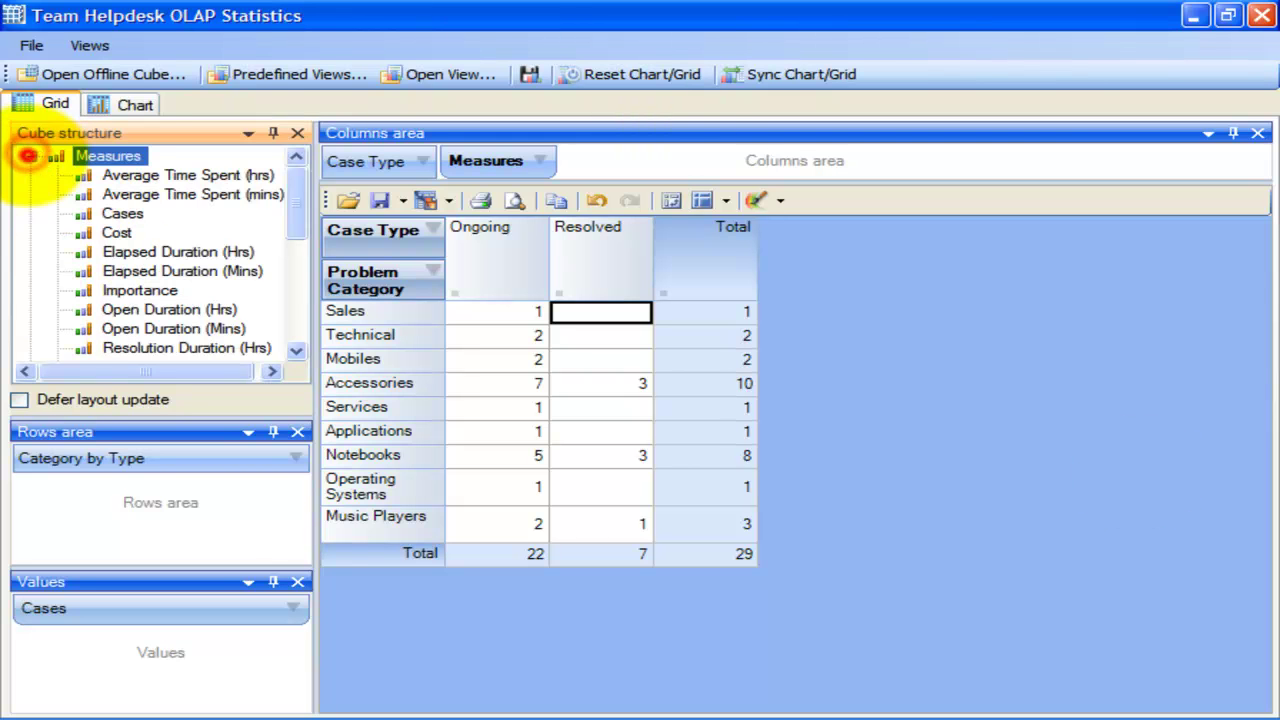
click(160, 271)
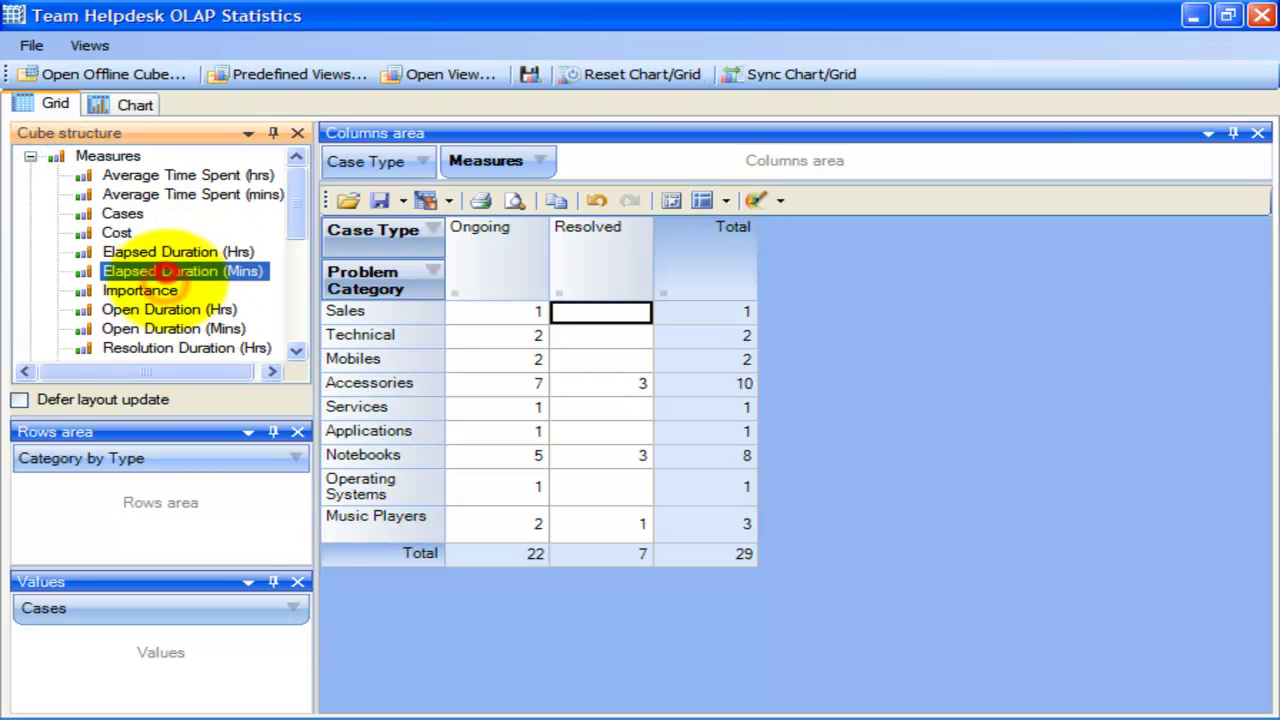
scroll(165, 282, down, 3)
drag(158, 252, 162, 660)
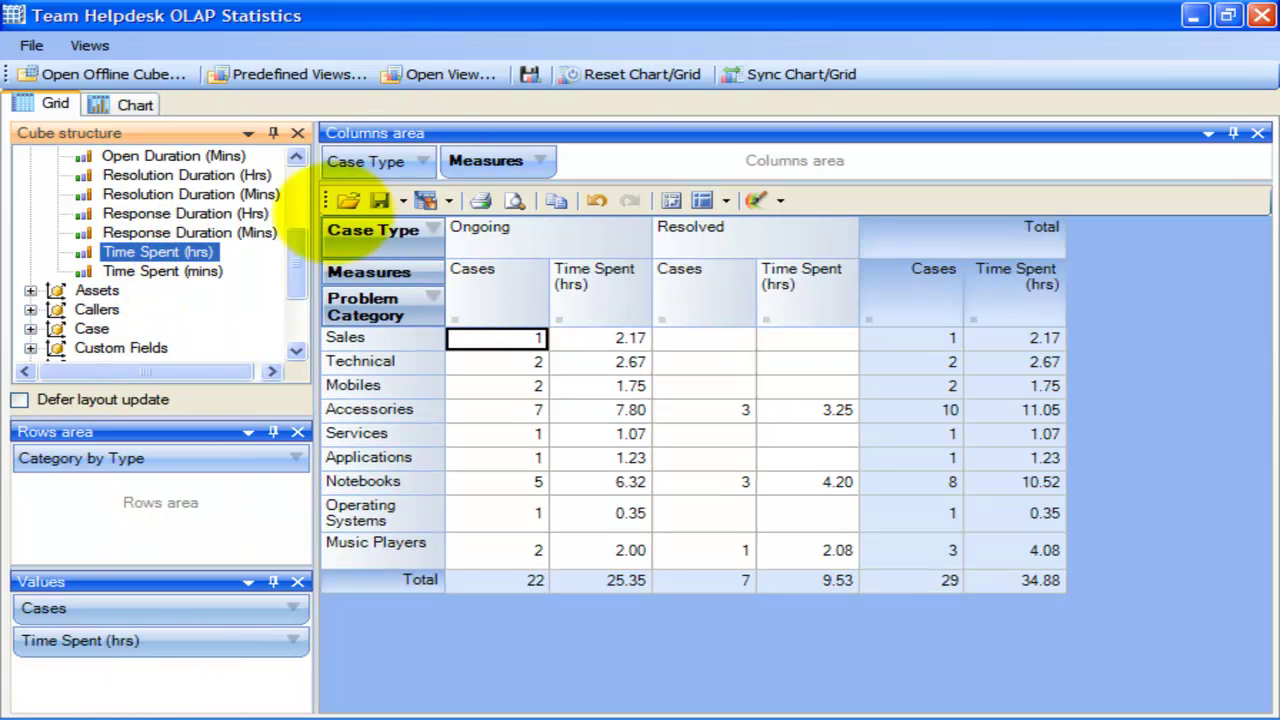
click(295, 200)
drag(100, 232, 167, 668)
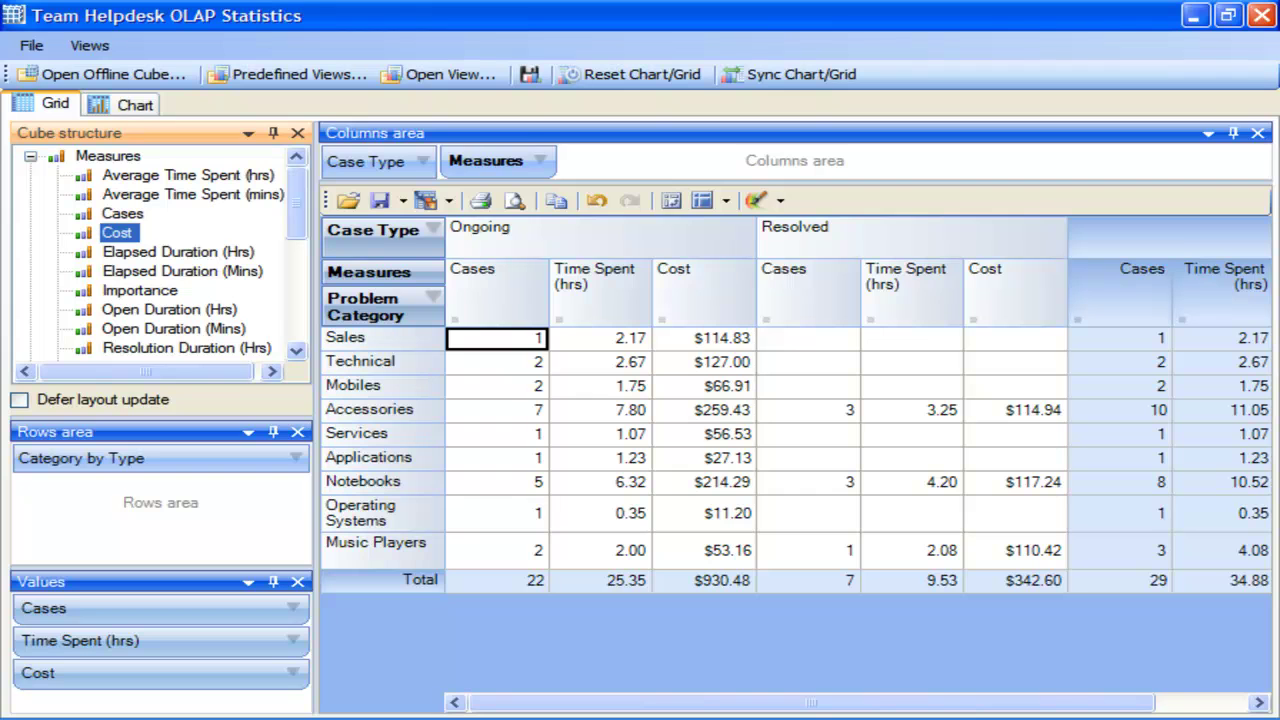
Filter the Case Type hierarchy to leave out Resolved cases and keep only Ongoing ones.
click(422, 161)
click(501, 404)
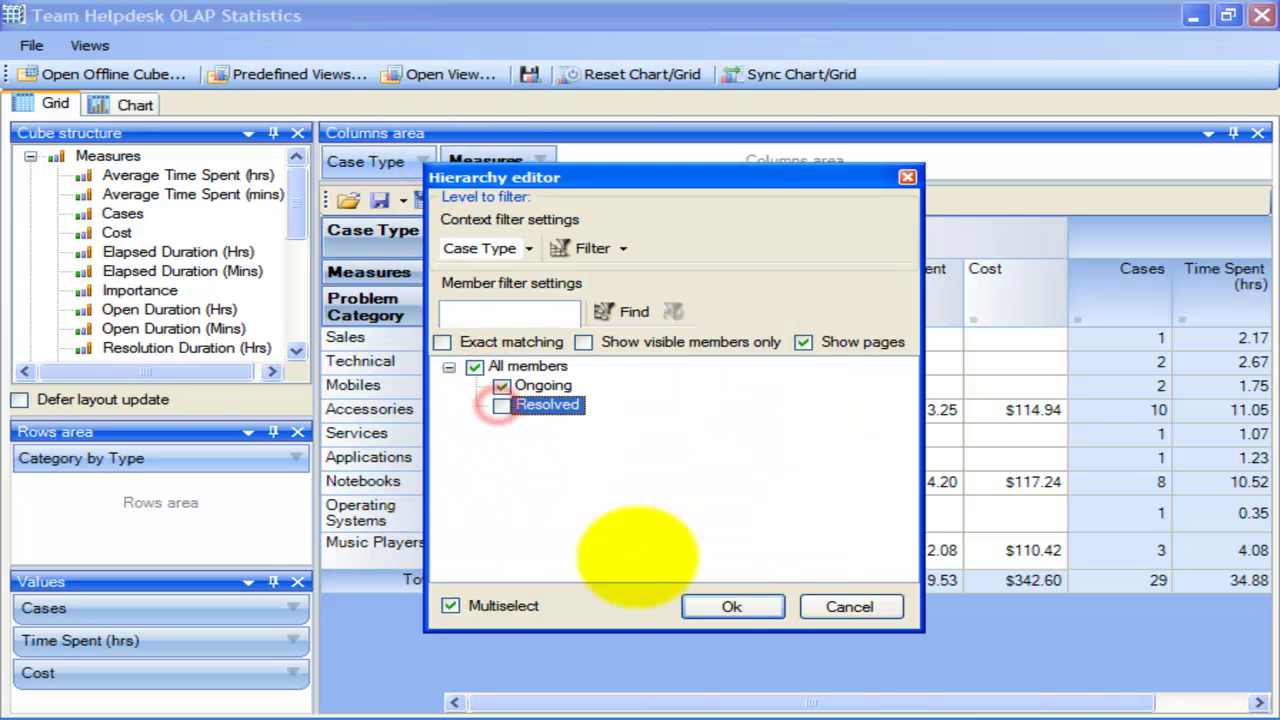
click(731, 606)
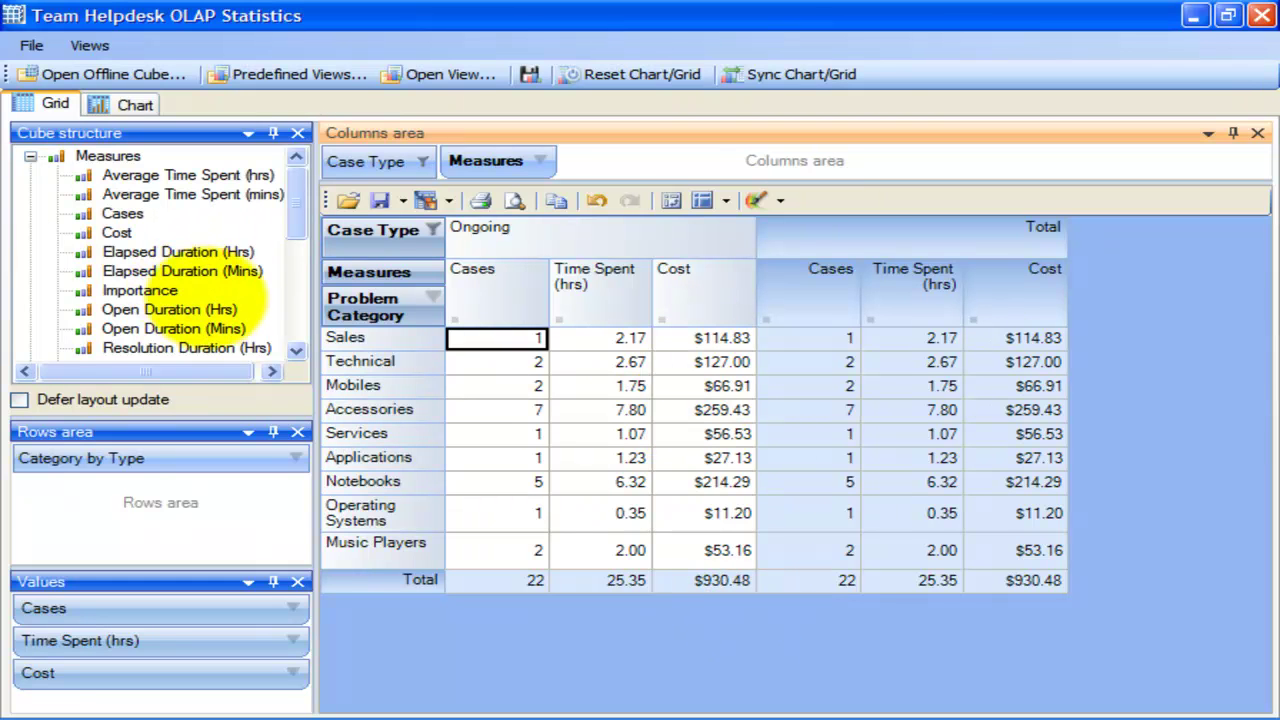
Add the Open Duration (Hrs) measure to the values of the ongoing cases grid.
click(296, 350)
click(296, 218)
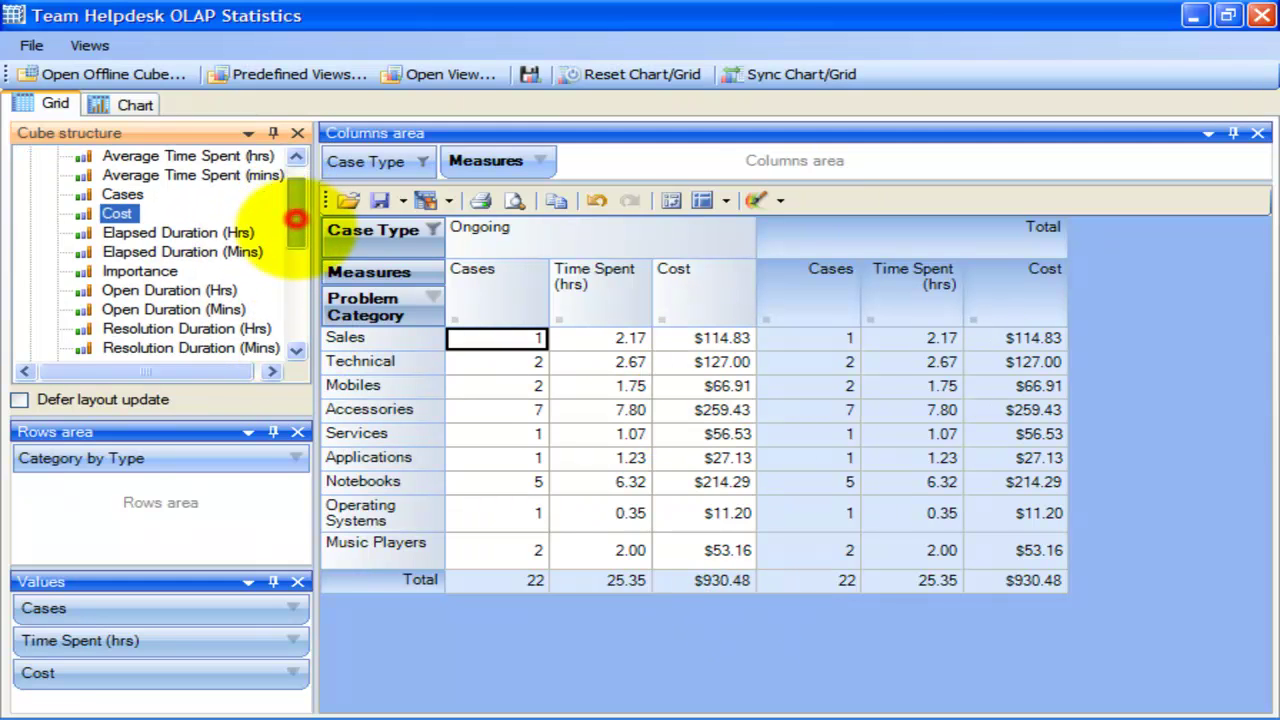
drag(183, 289, 205, 688)
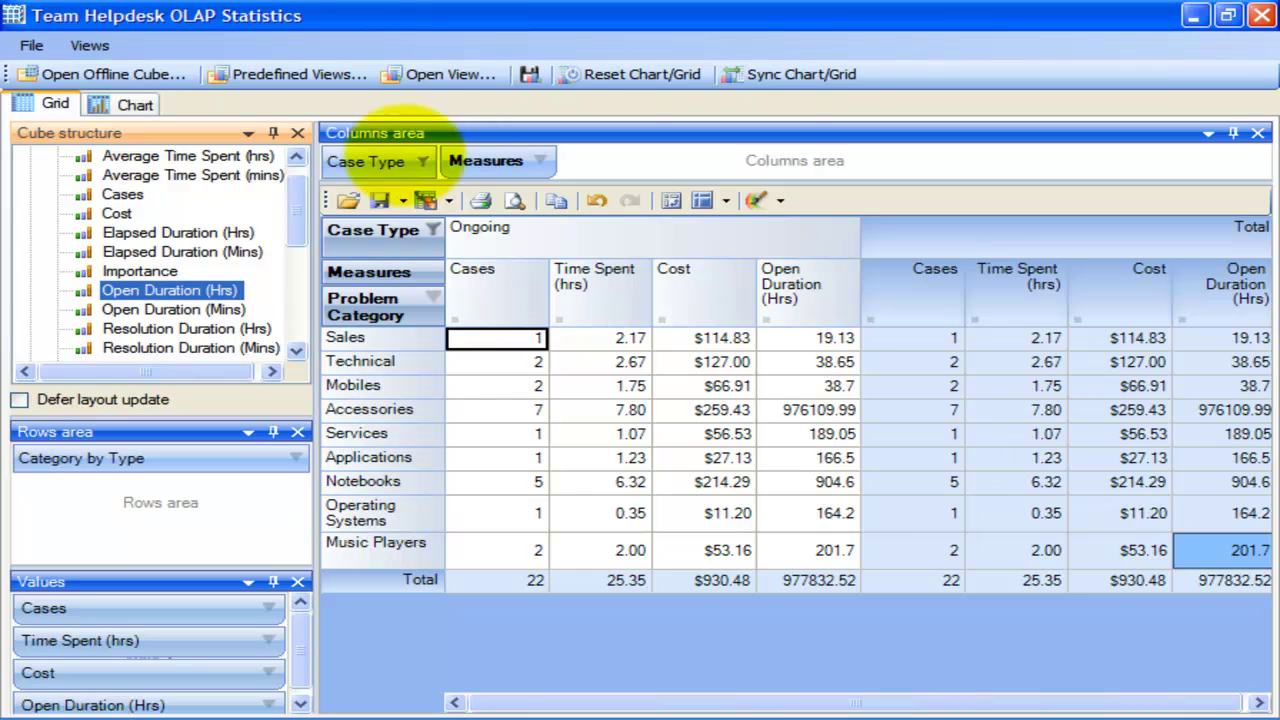
click(508, 644)
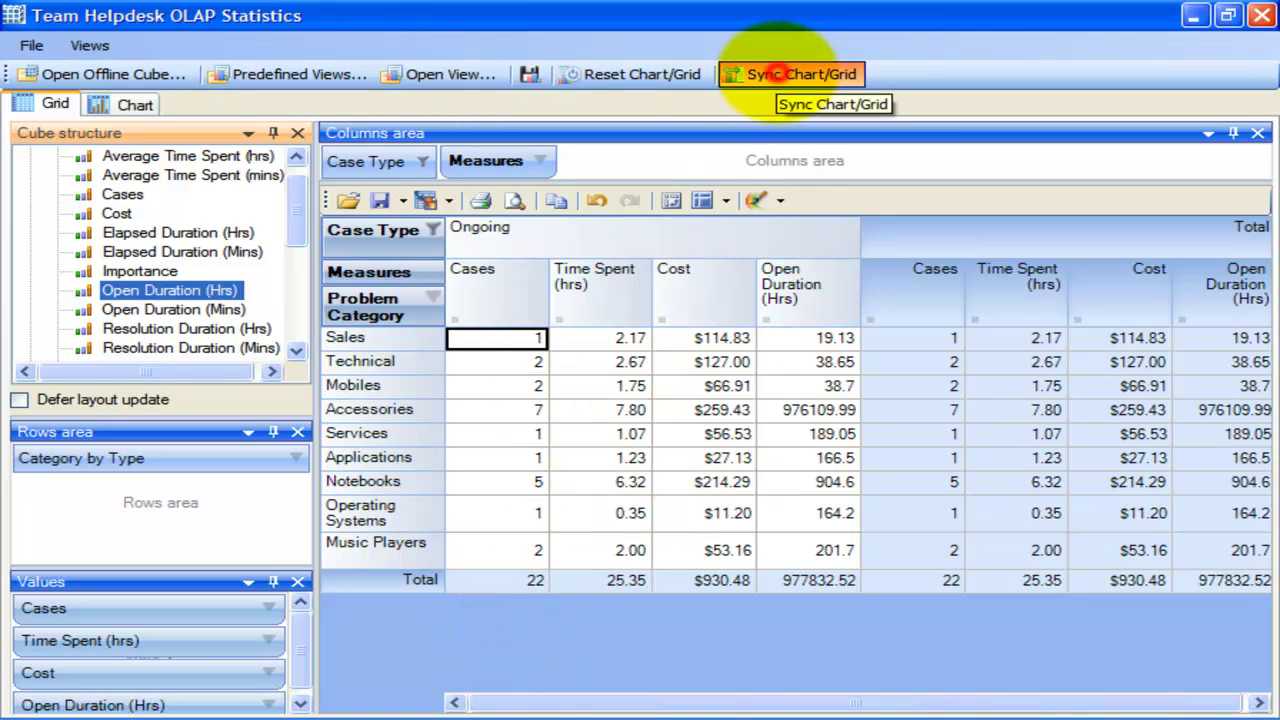
Synchronize the chart with the grid and view the ongoing cases' measures charted by problem category.
click(790, 74)
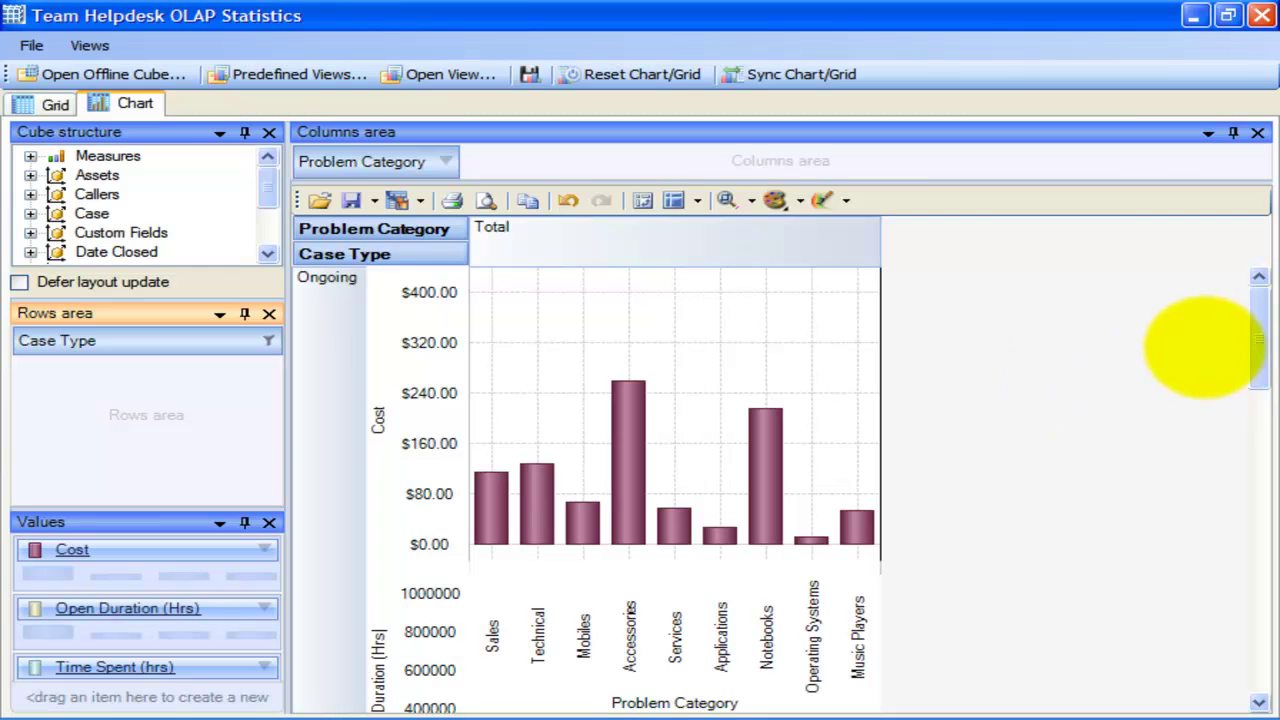
mouse_move(1257, 303)
mouse_down()
mouse_move(1258, 635)
mouse_move(1257, 295)
mouse_move(1257, 623)
mouse_move(1246, 571)
mouse_move(1255, 320)
mouse_up()
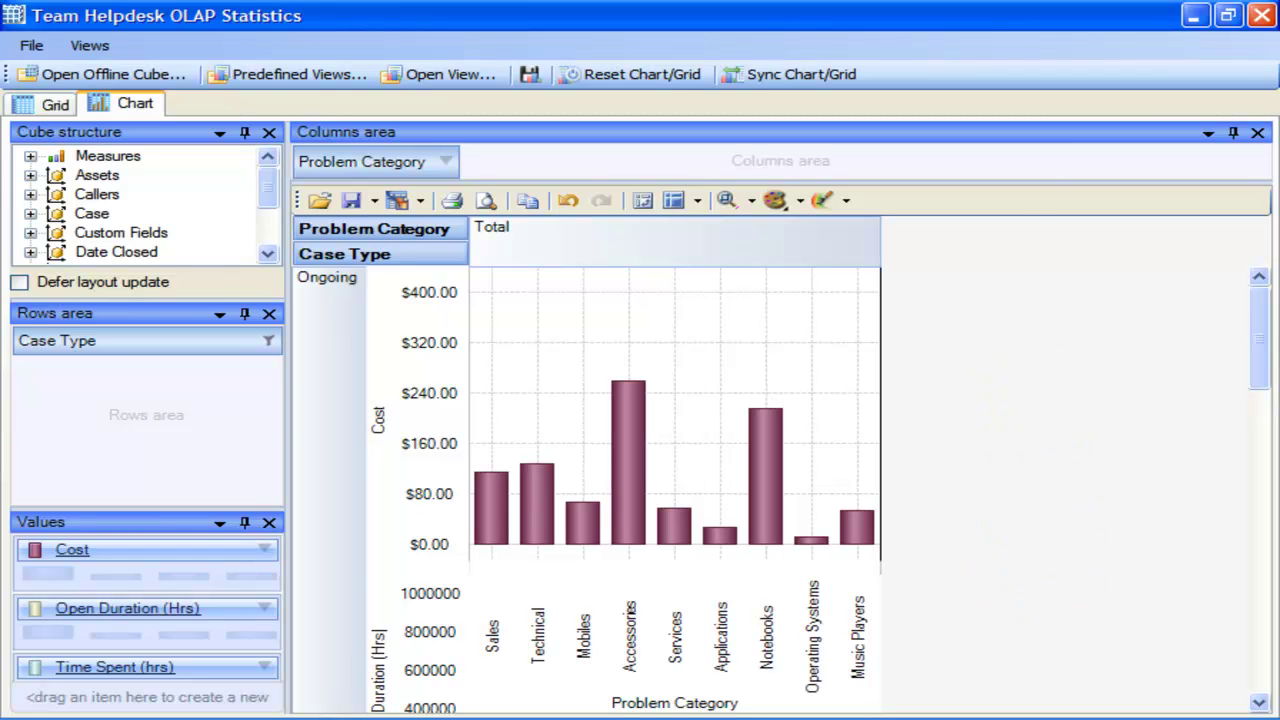
click(560, 335)
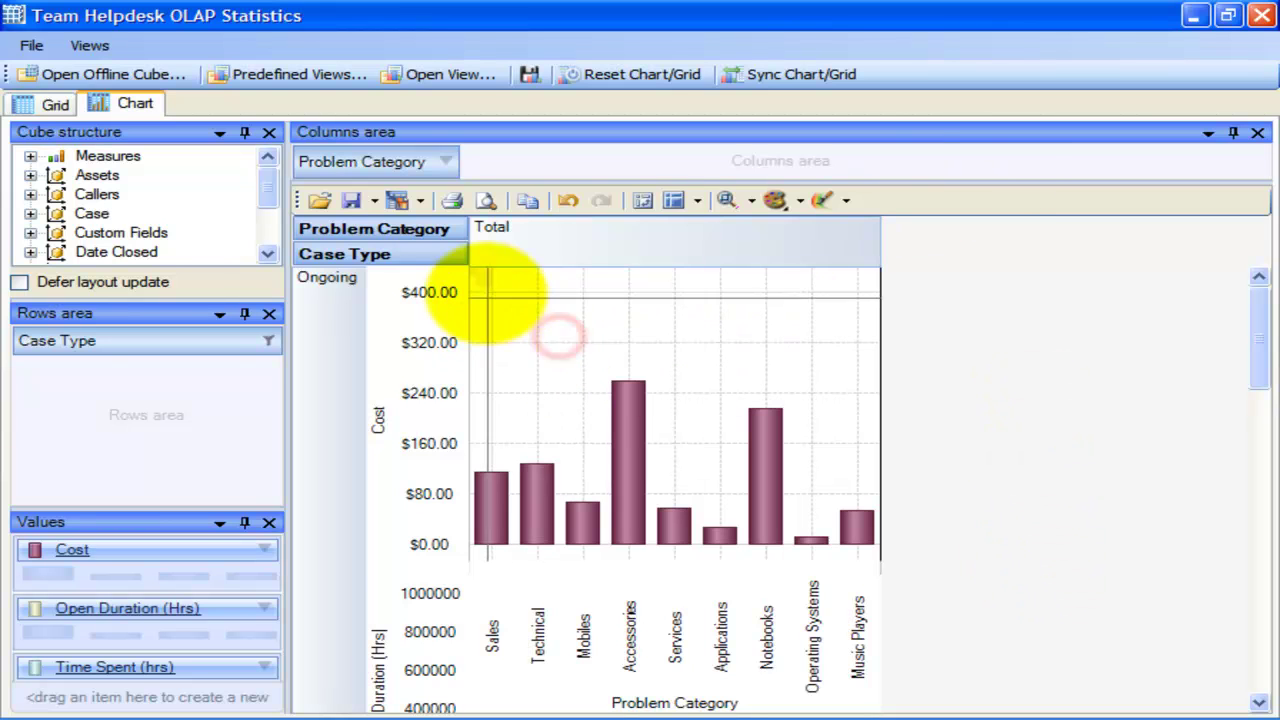
Try the points, spline, line and stepped-line styles on the cost chart and return it to bars.
mouse_move(495, 283)
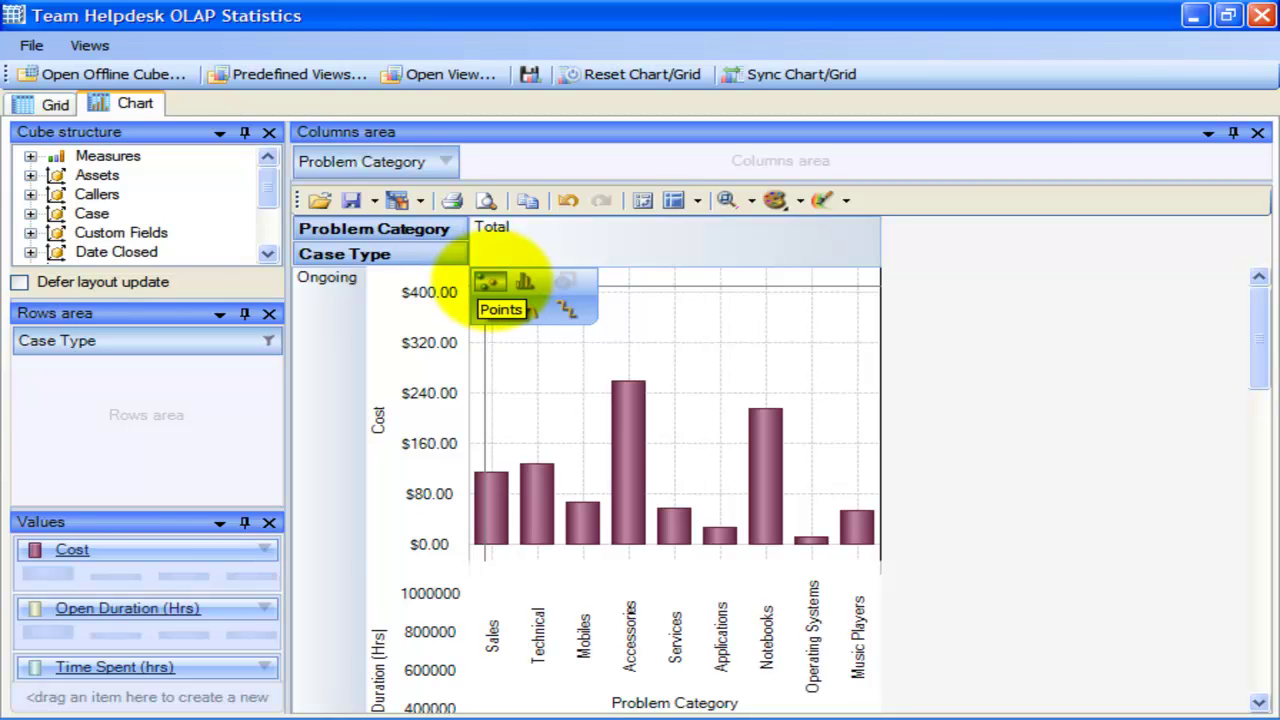
click(491, 283)
click(520, 305)
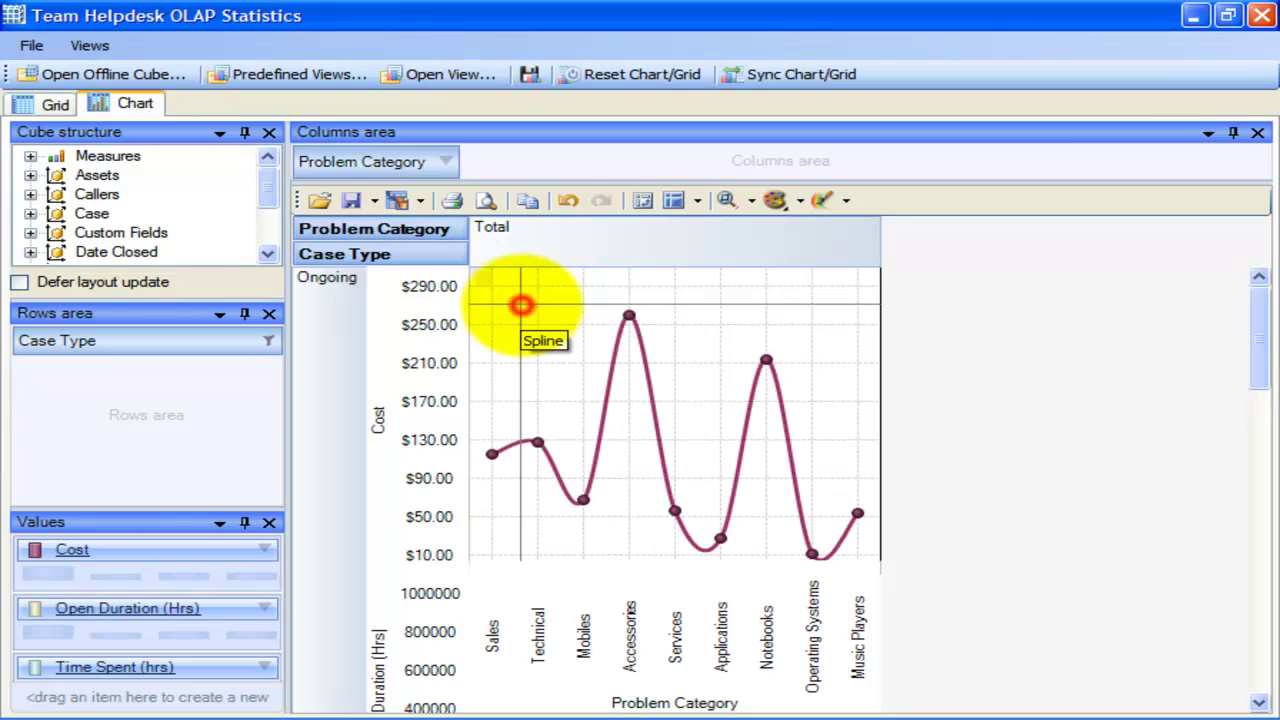
click(488, 307)
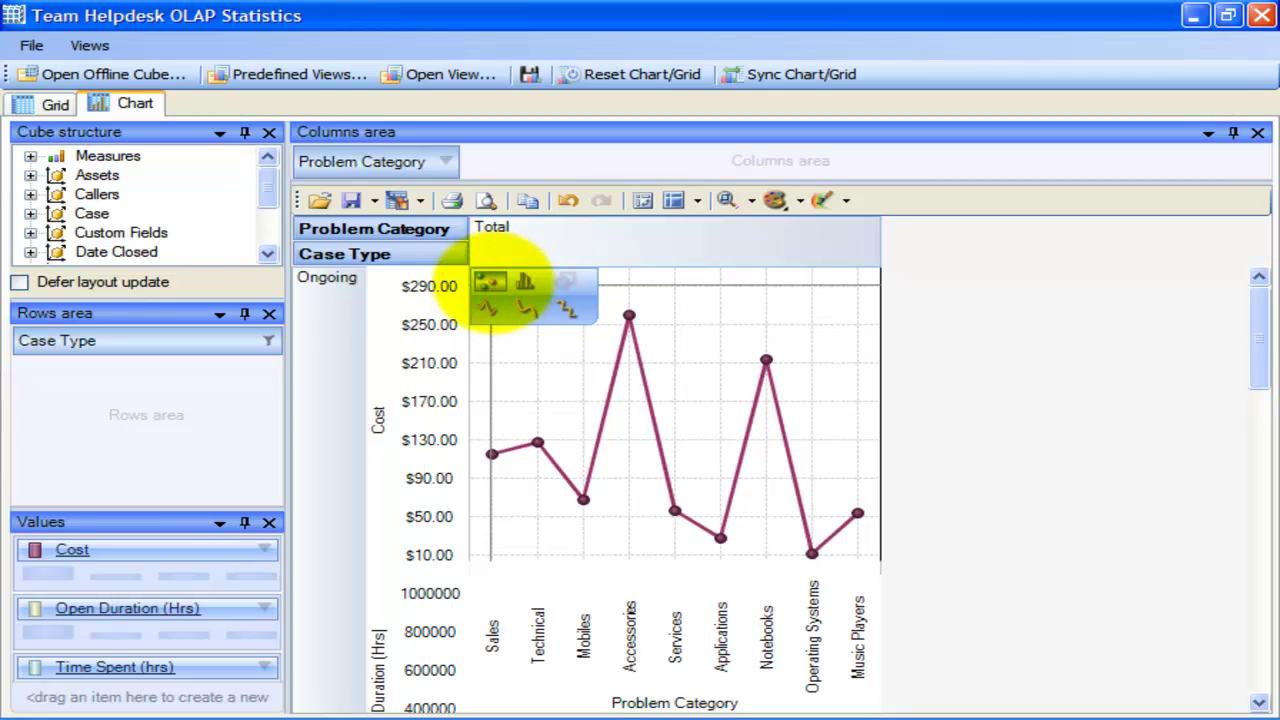
click(565, 308)
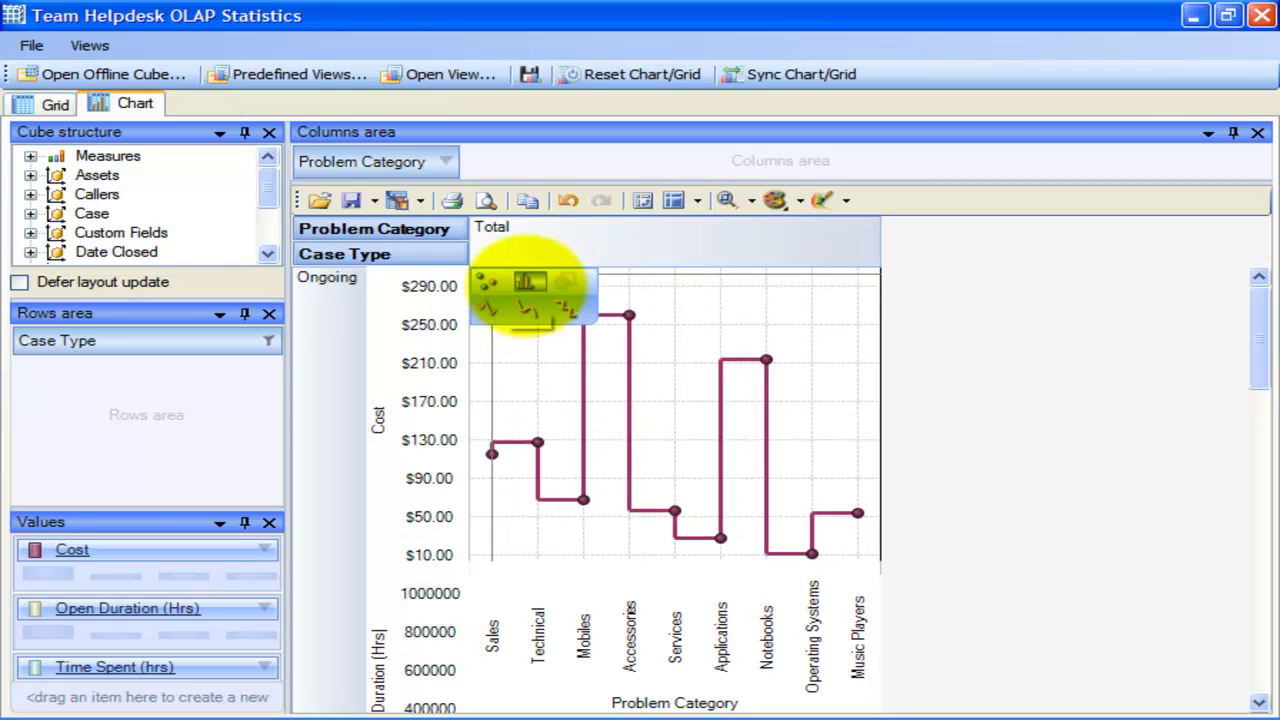
click(525, 285)
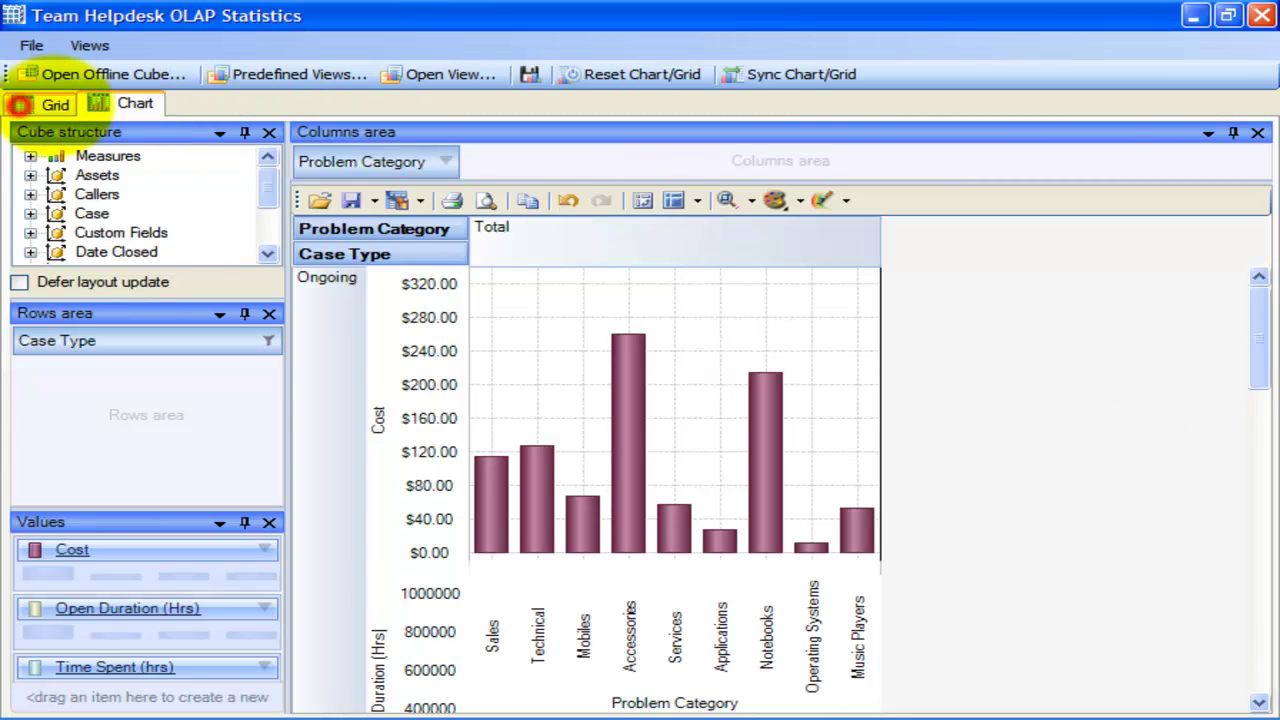
Return to the grid and save the report view in My Documents as "My Reports Response Time".
click(40, 104)
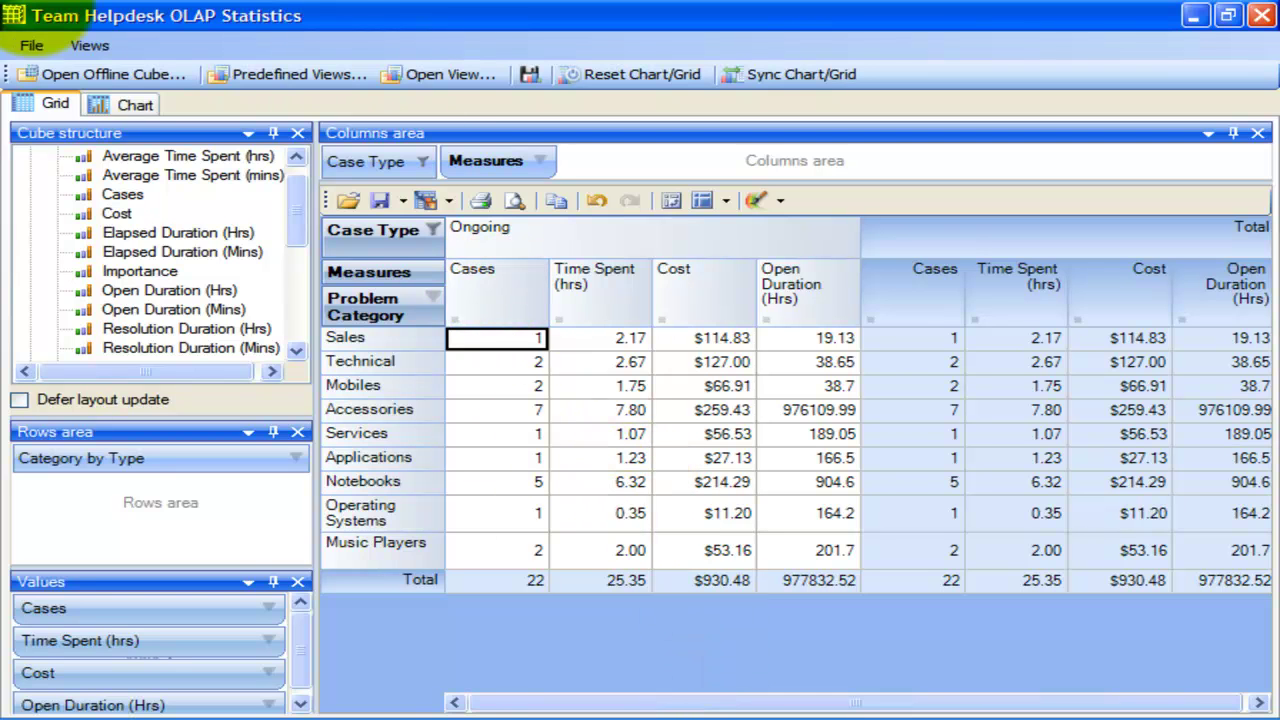
click(30, 45)
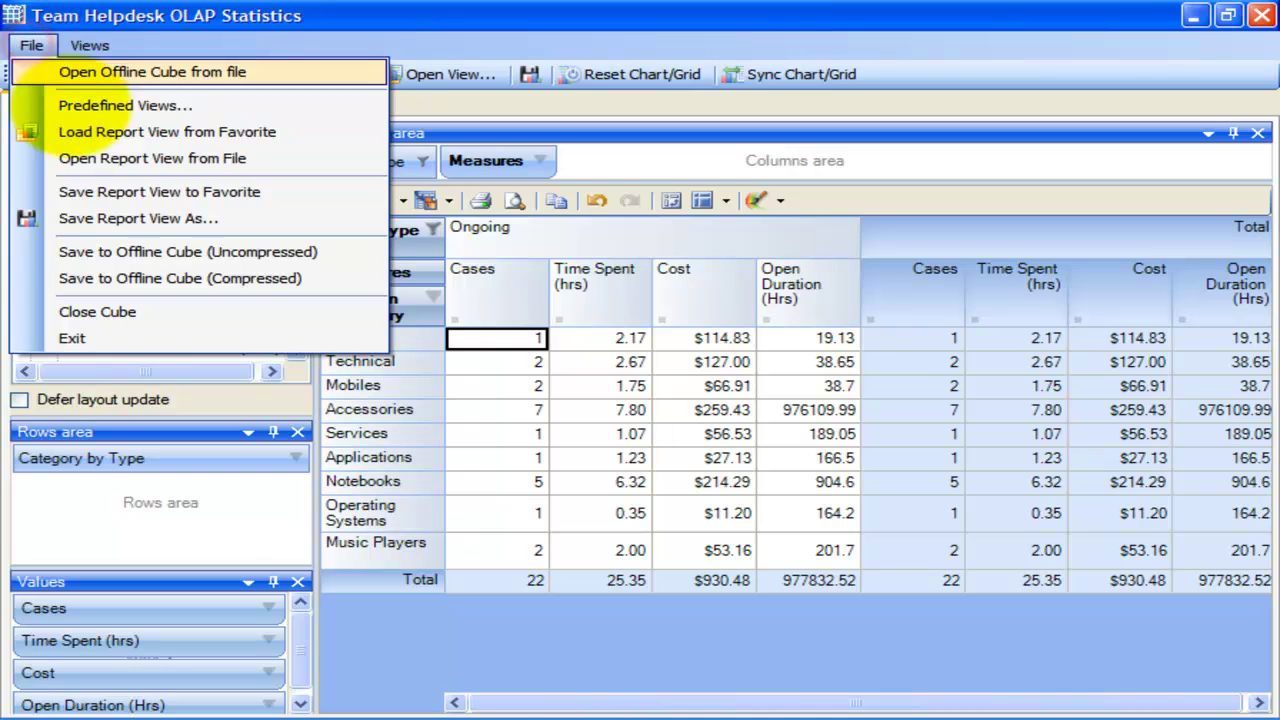
click(150, 216)
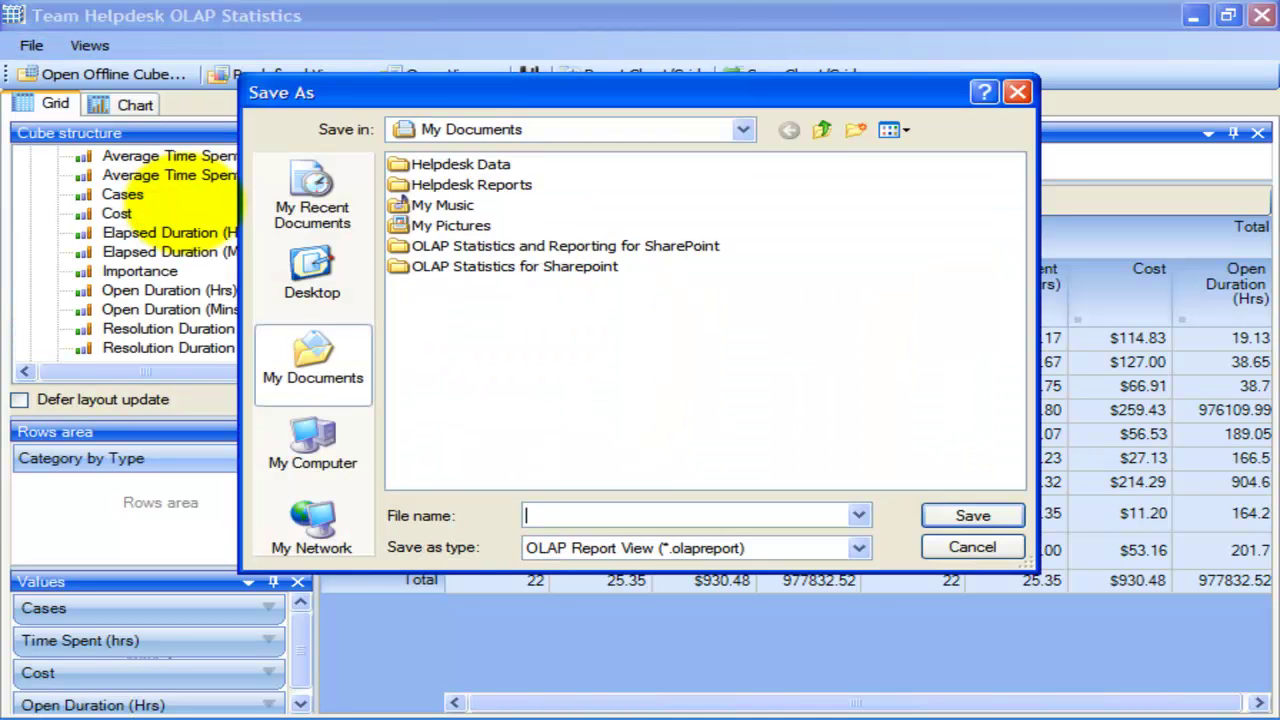
text(My Reports Response Time)
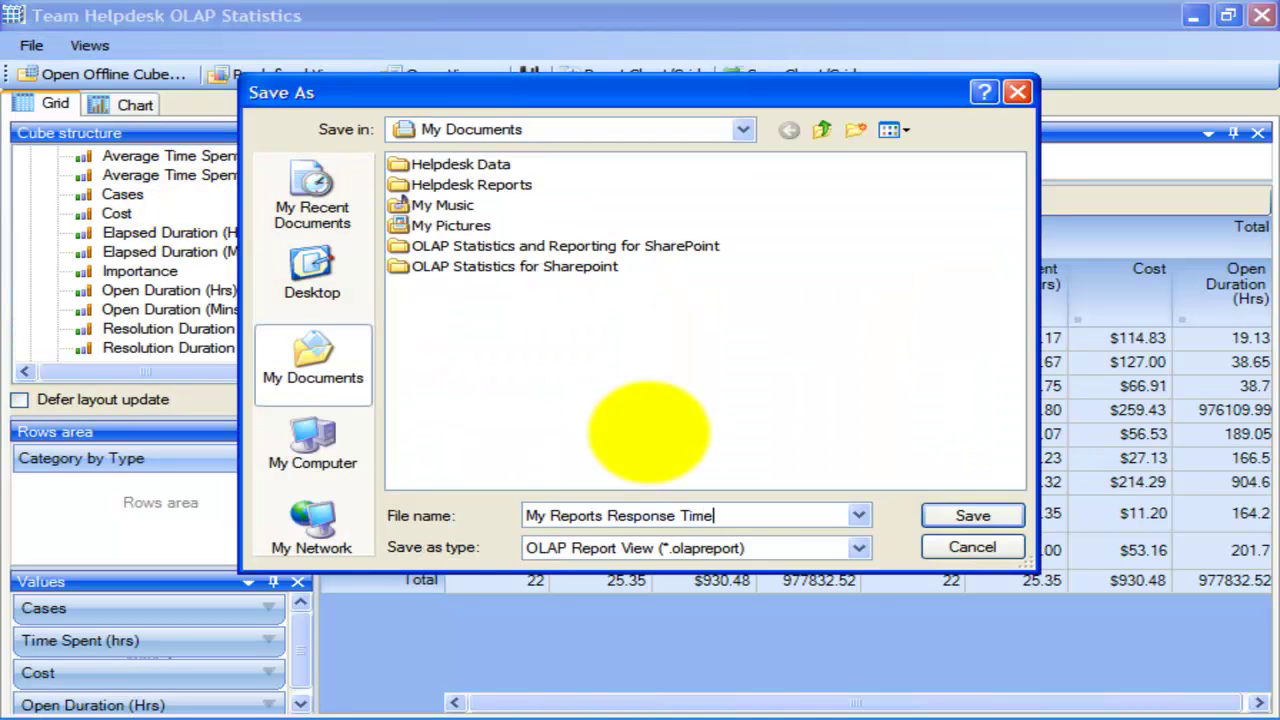
key(Return)
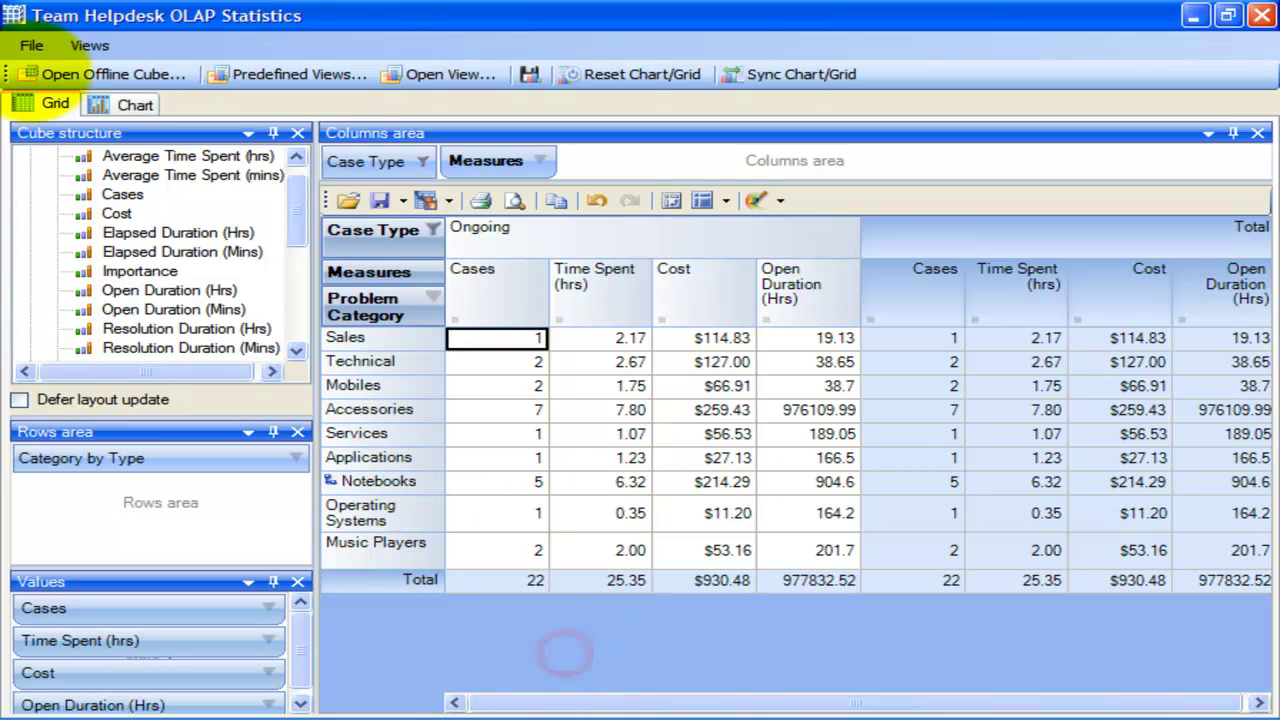
Close the current cube and reopen the saved report view My Reports Response Time.olapreport from file.
click(30, 45)
click(130, 311)
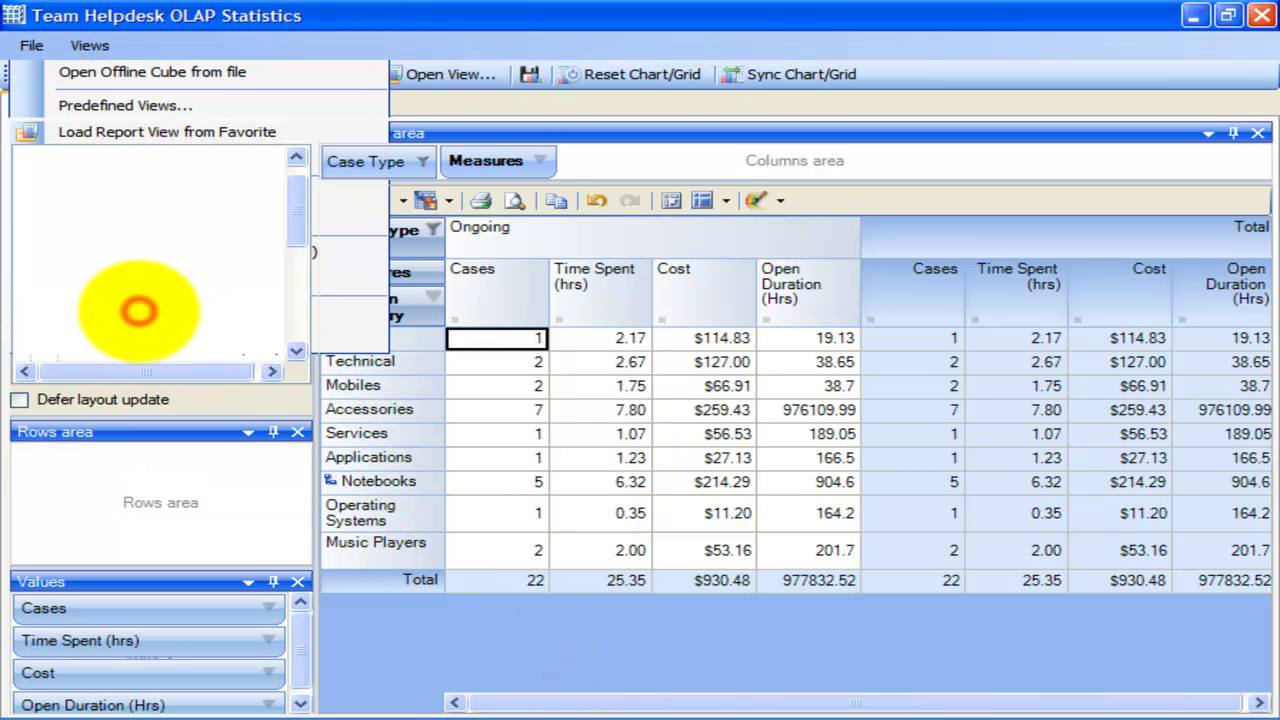
click(30, 45)
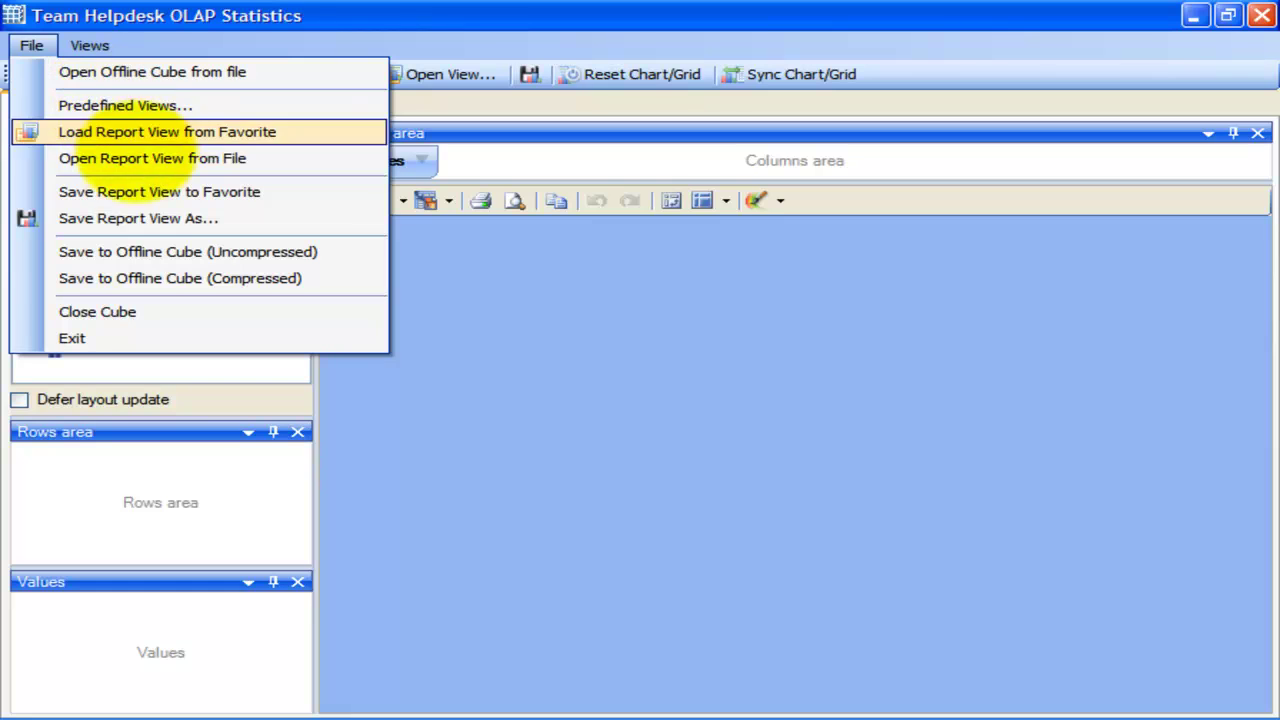
click(180, 158)
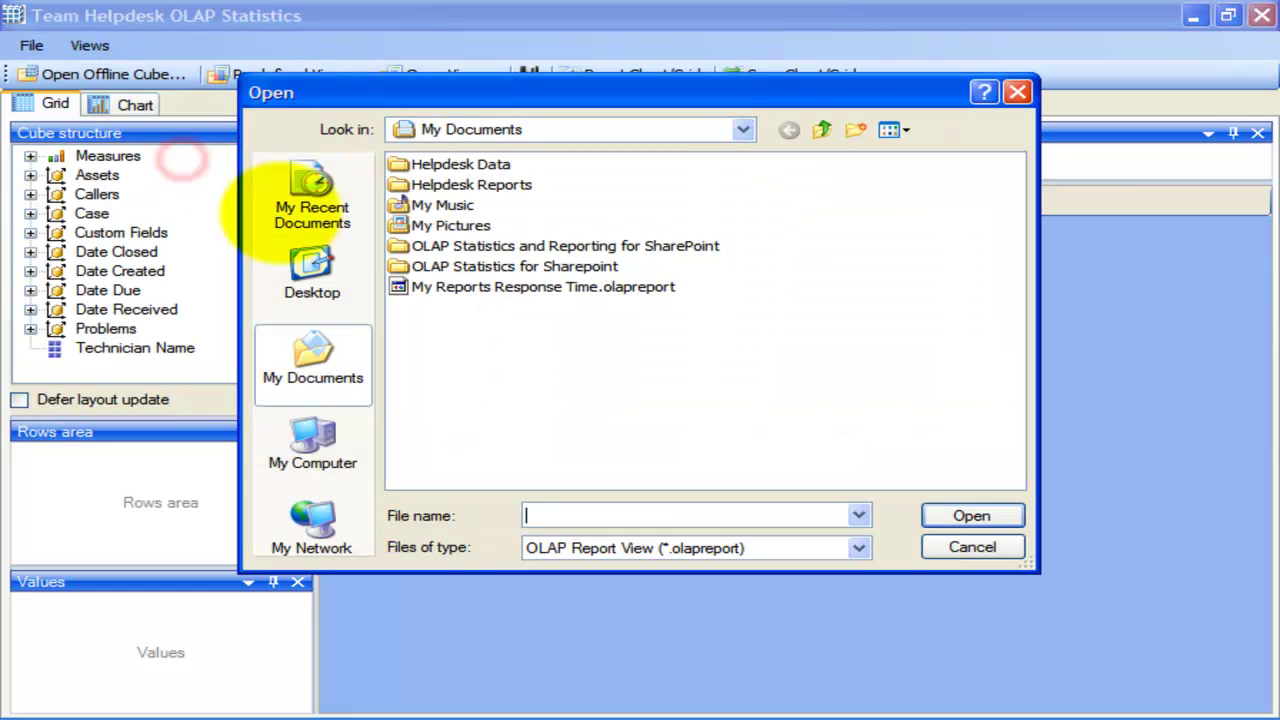
click(480, 287)
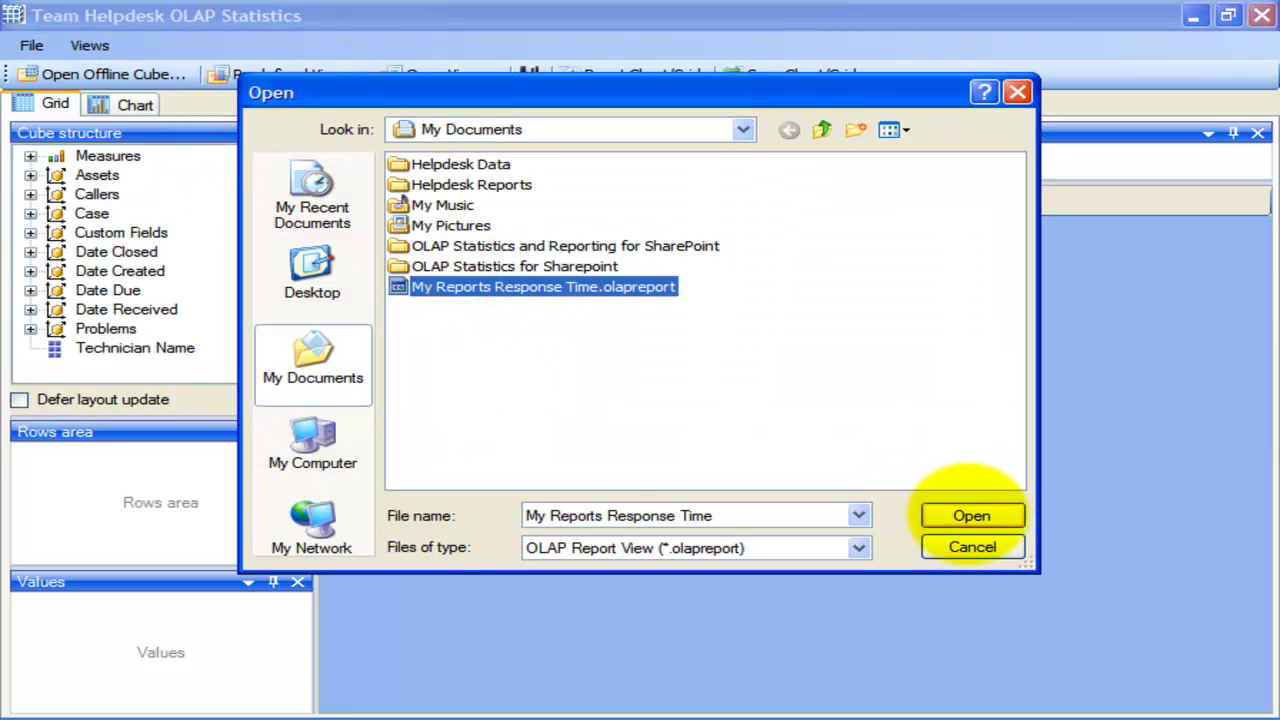
click(970, 515)
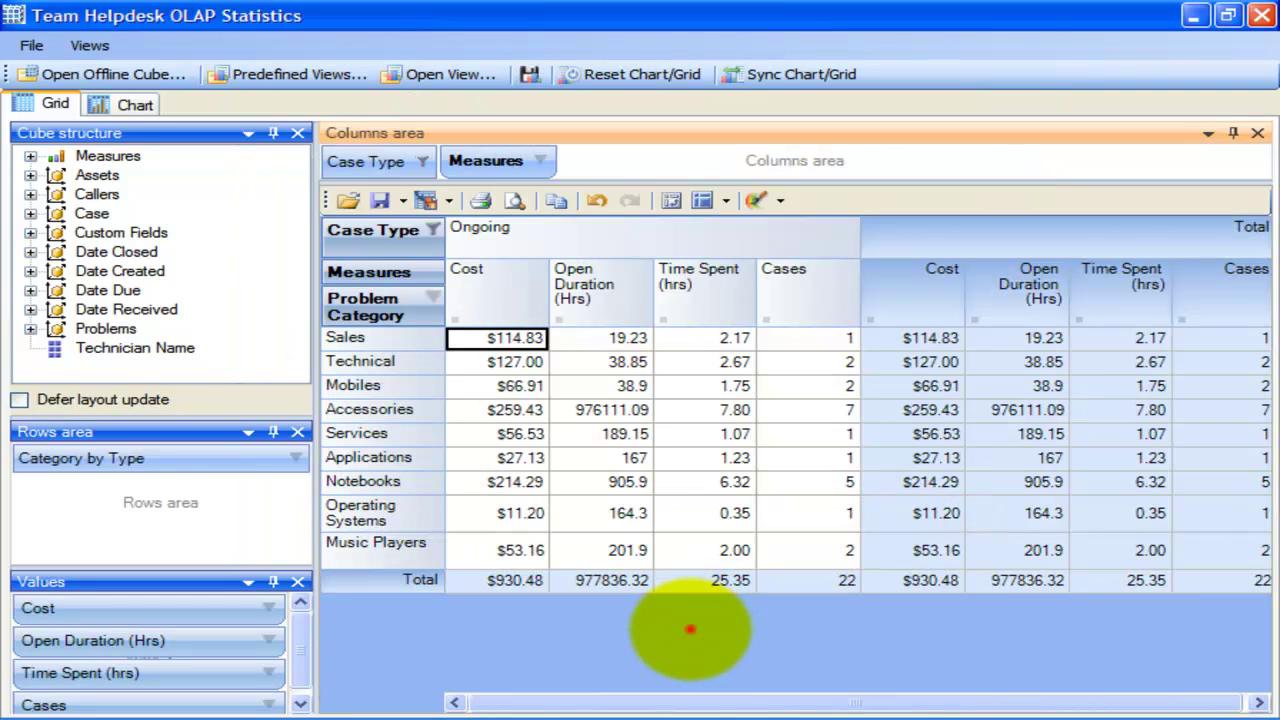
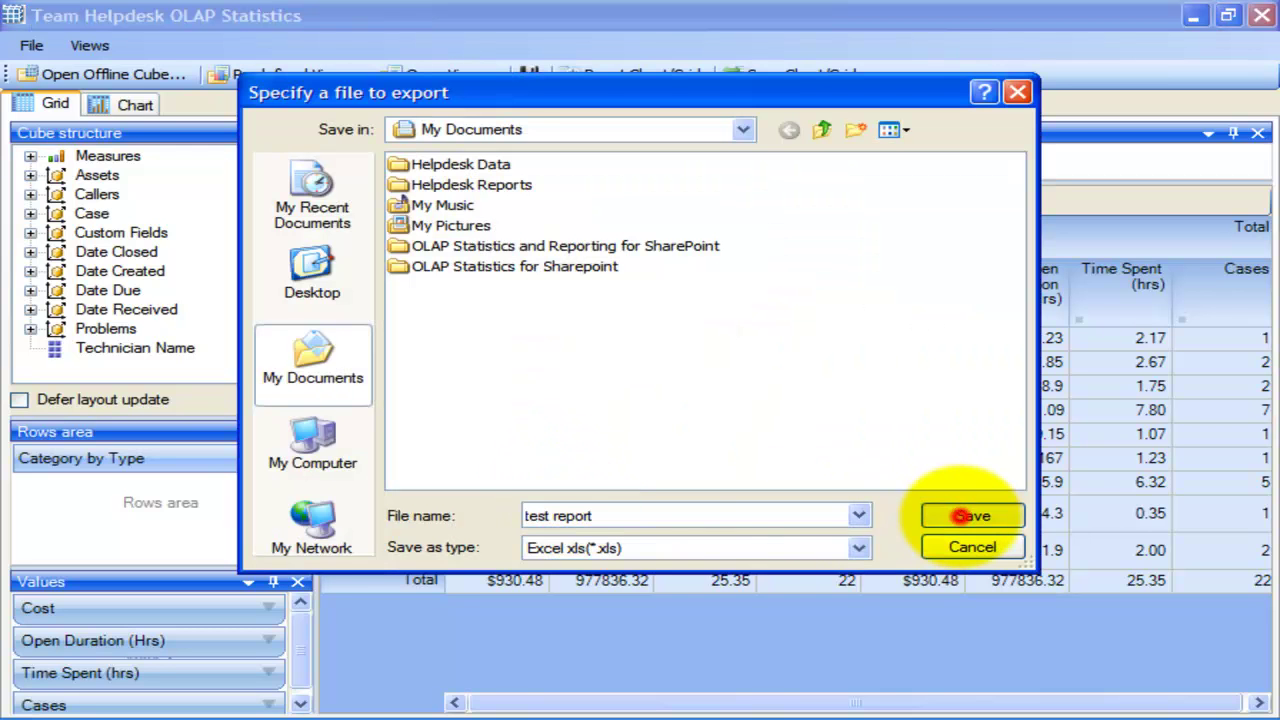
Export the grid as the Excel file "test report" in My Documents and open it in Microsoft Excel to review the exported figures.
click(955, 516)
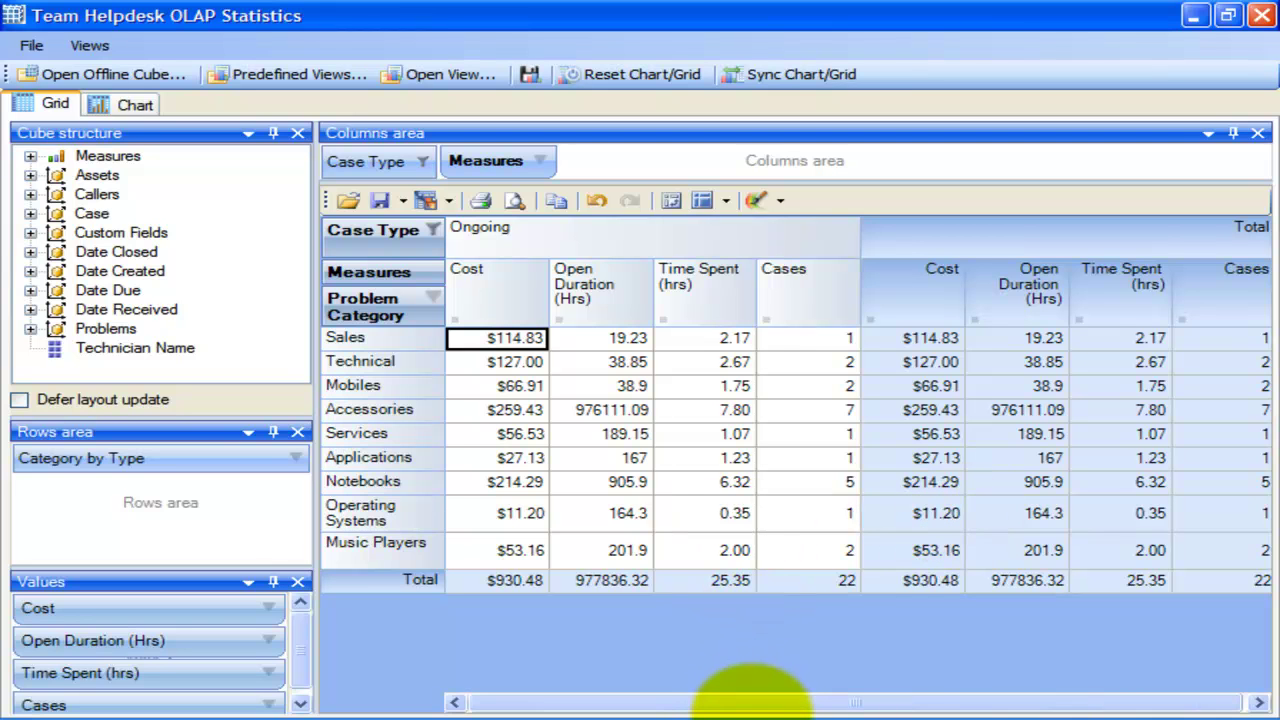
click(680, 705)
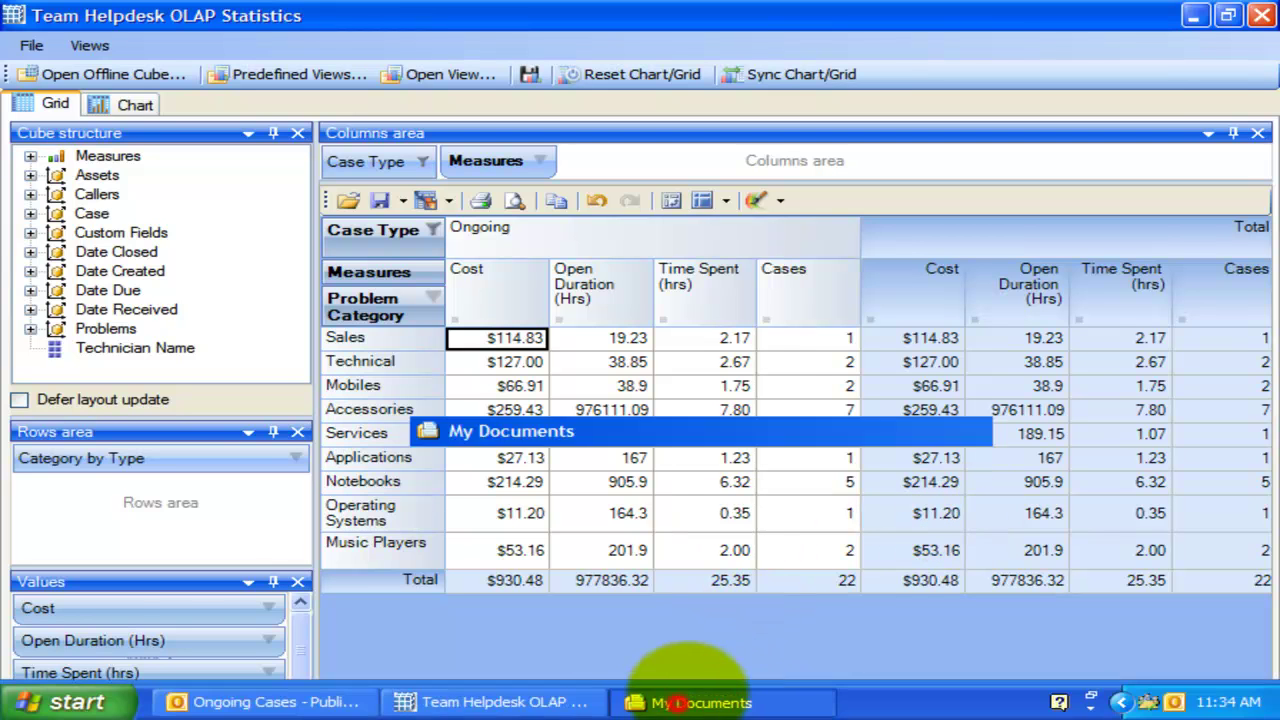
double_click(815, 383)
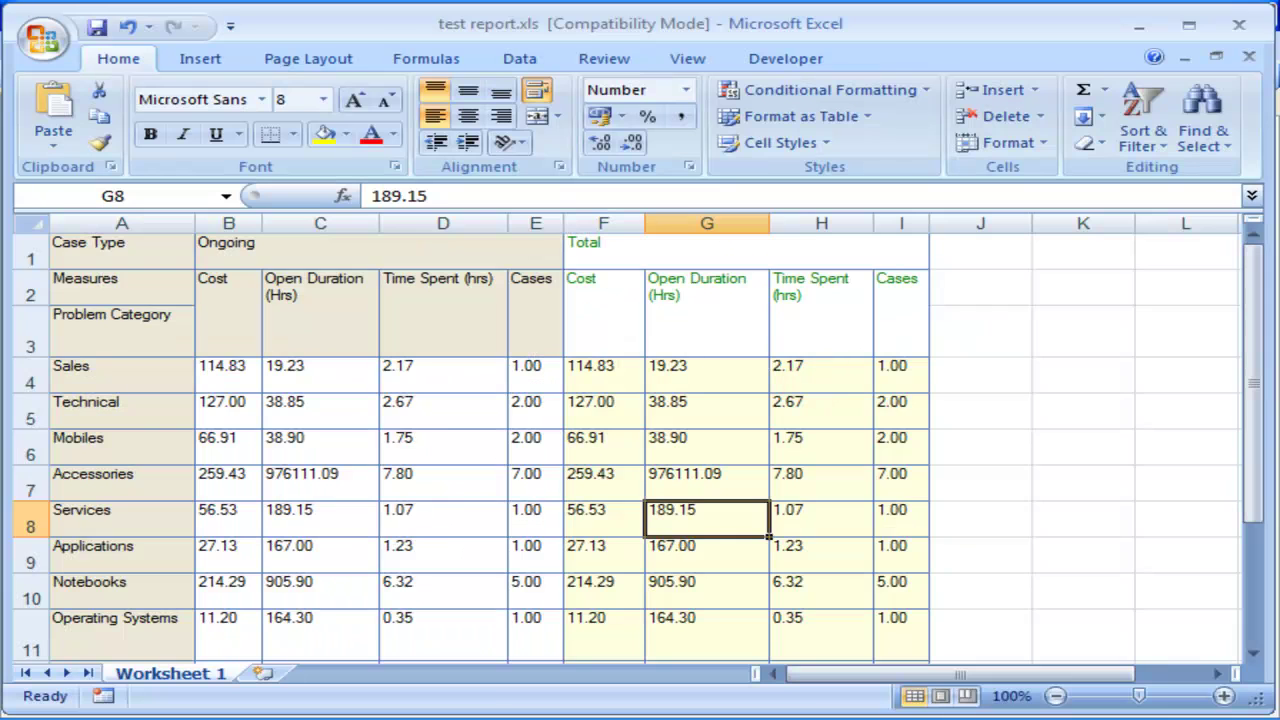
click(405, 470)
scroll(423, 463, down, 2)
scroll(423, 420, up, 2)
click(590, 445)
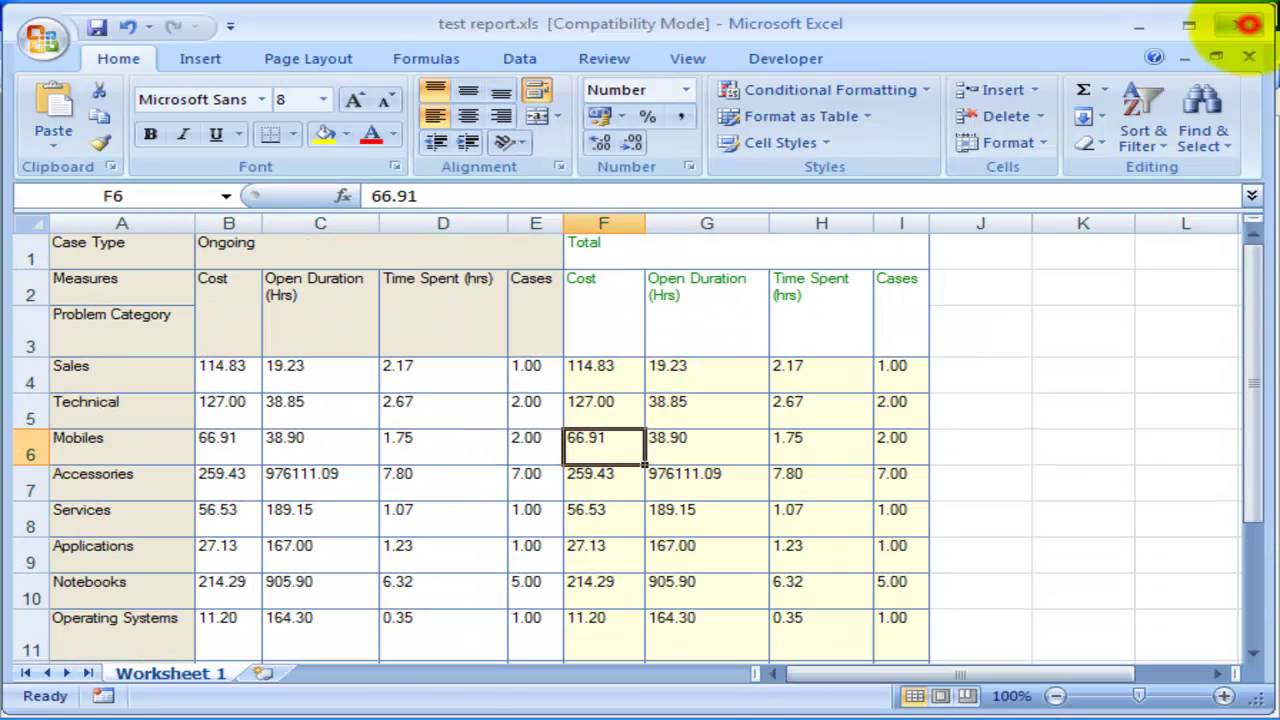
Close the Excel workbook and export the statistics grid to My Documents as the portable document "test report".
click(1240, 25)
click(1131, 523)
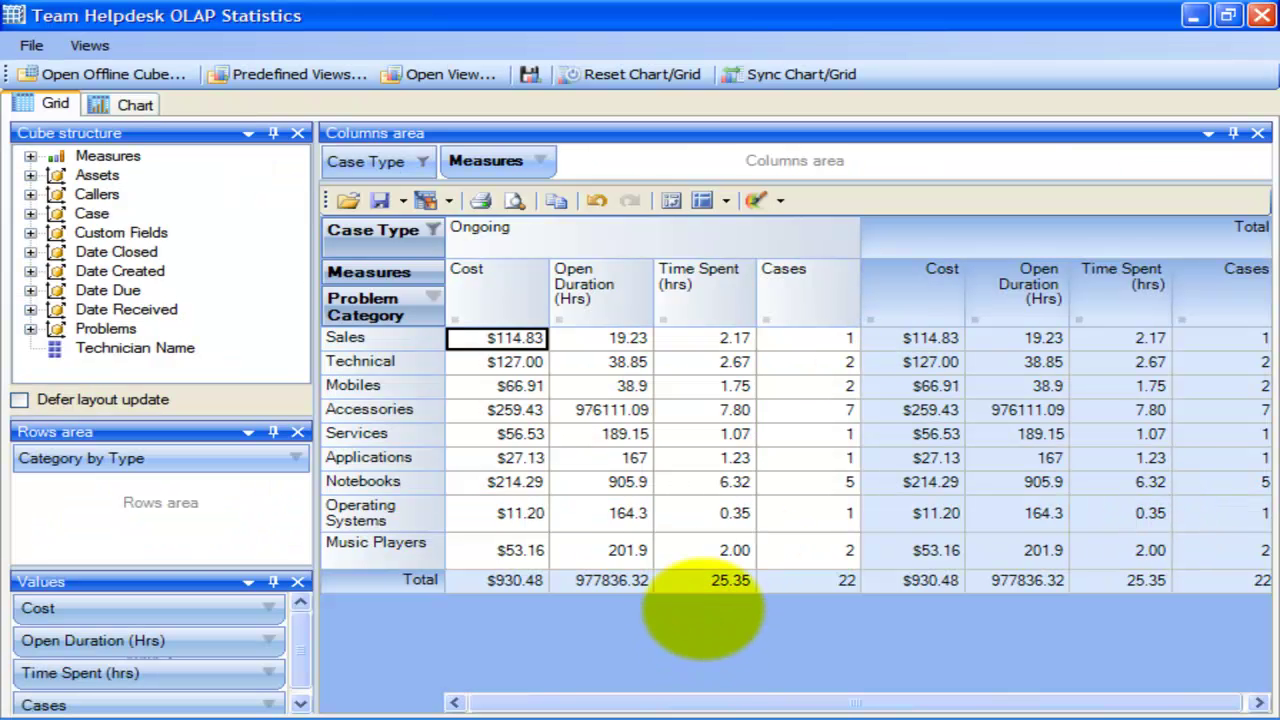
click(448, 198)
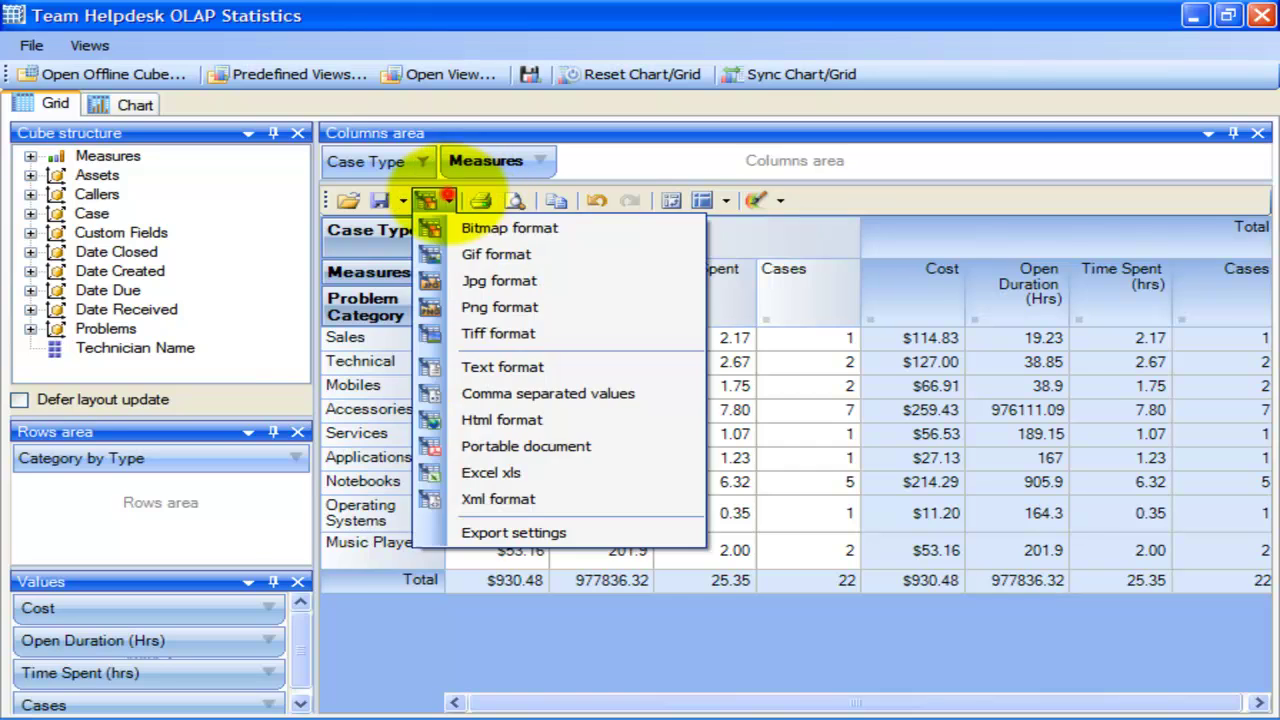
click(568, 446)
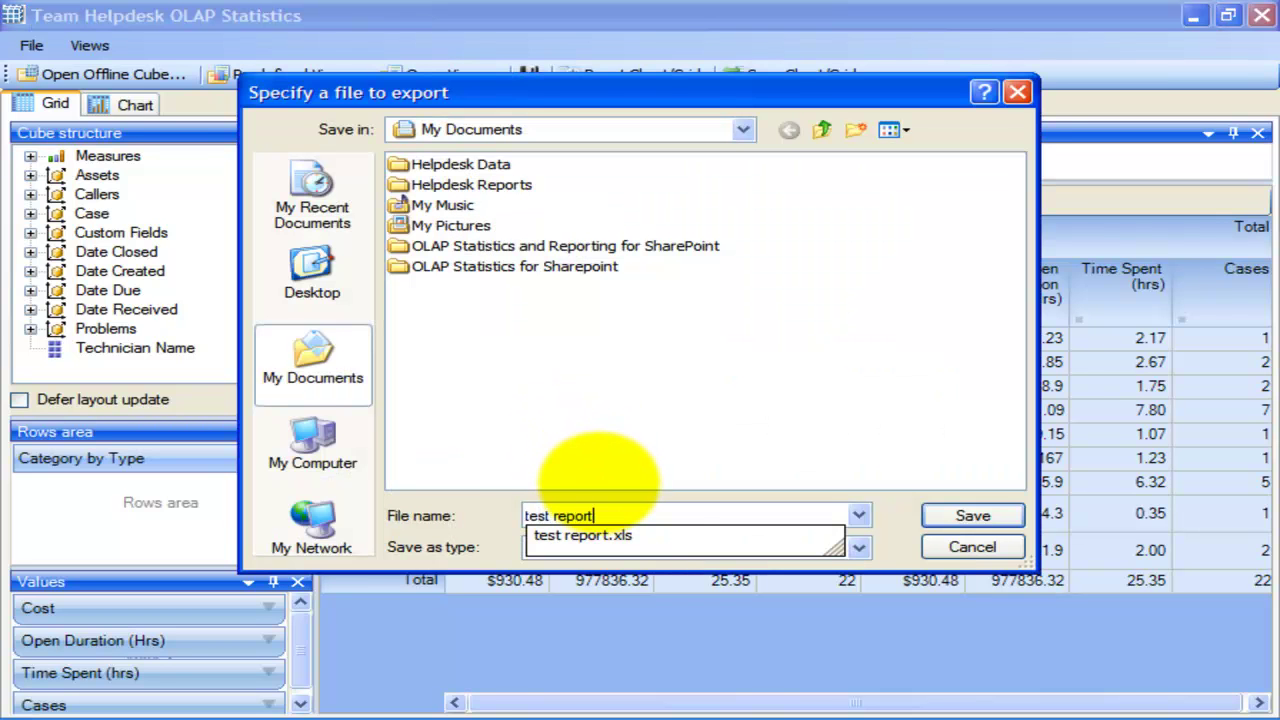
key(Return)
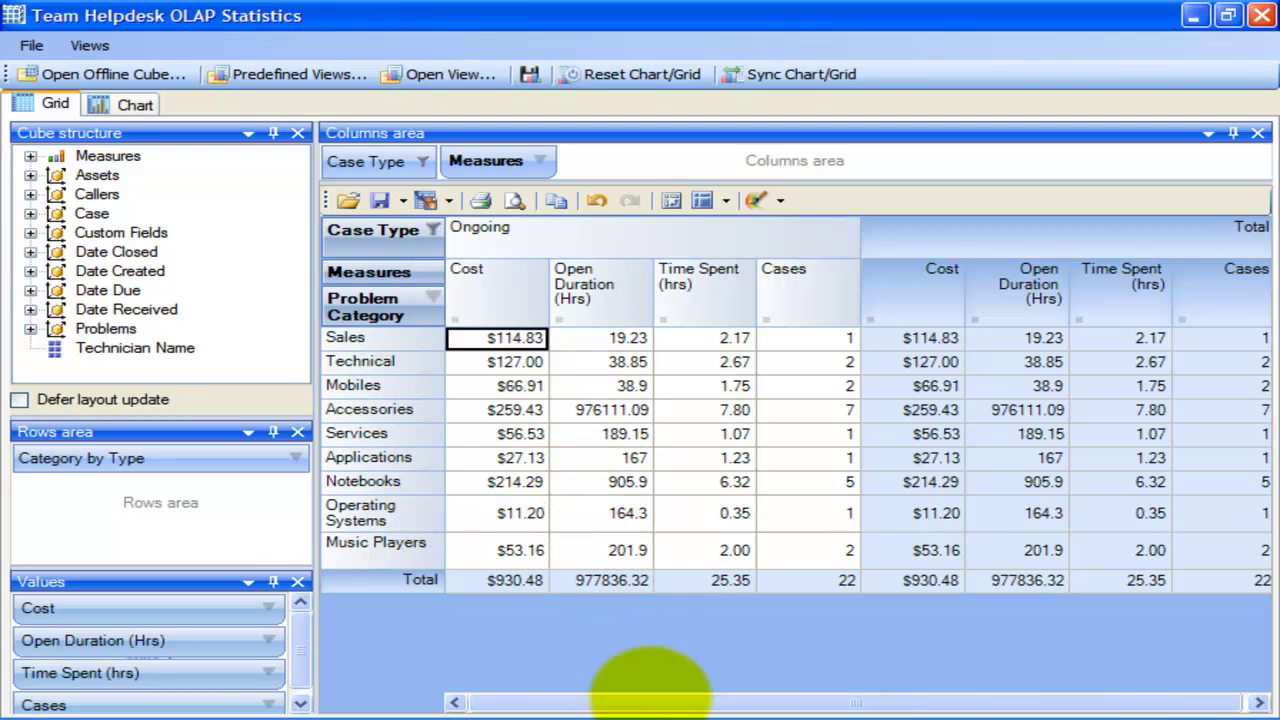
Open the exported test report PDF from My Documents in Adobe Reader, look over the grid data and close it.
click(655, 697)
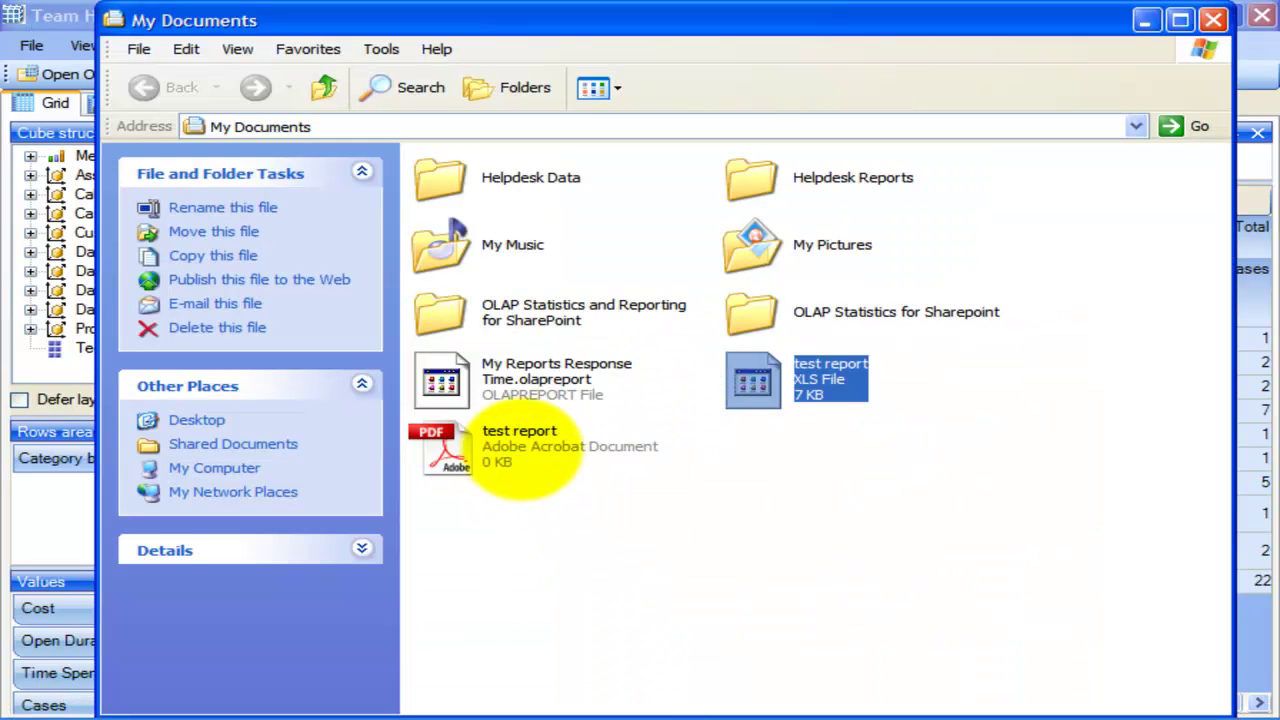
click(515, 450)
double_click(530, 450)
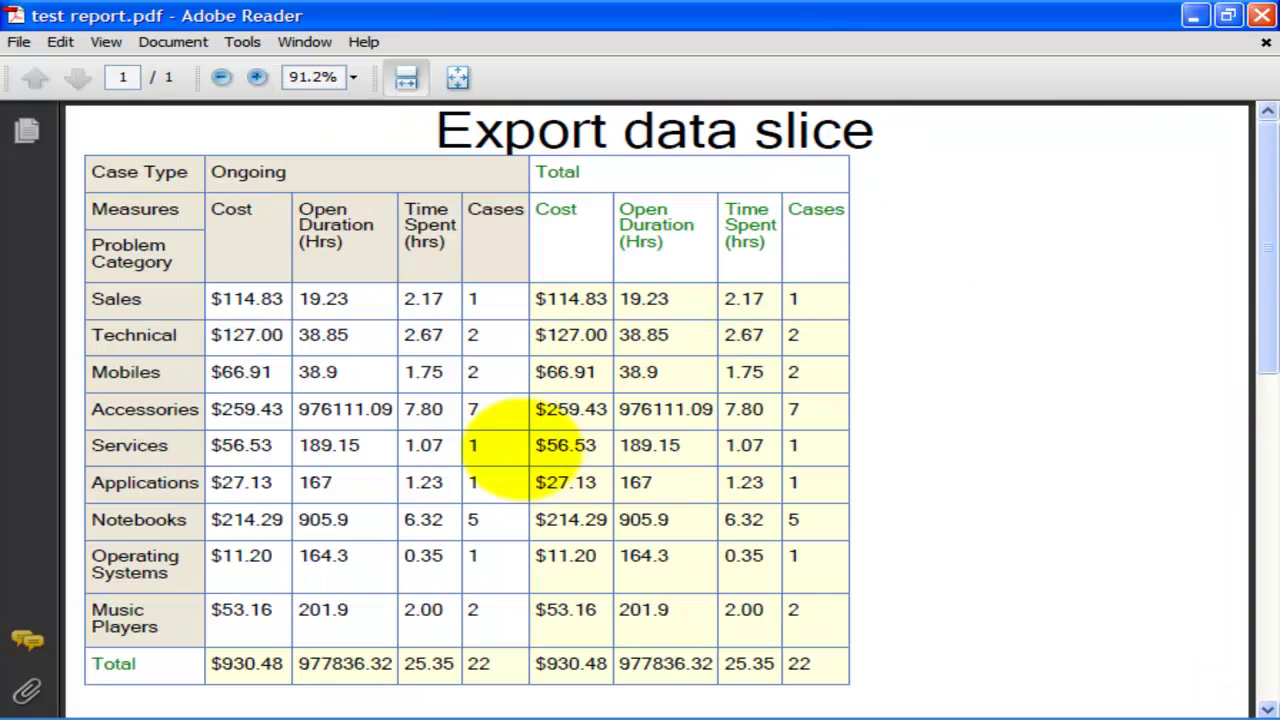
click(640, 448)
scroll(668, 525, down, 3)
scroll(668, 525, up, 3)
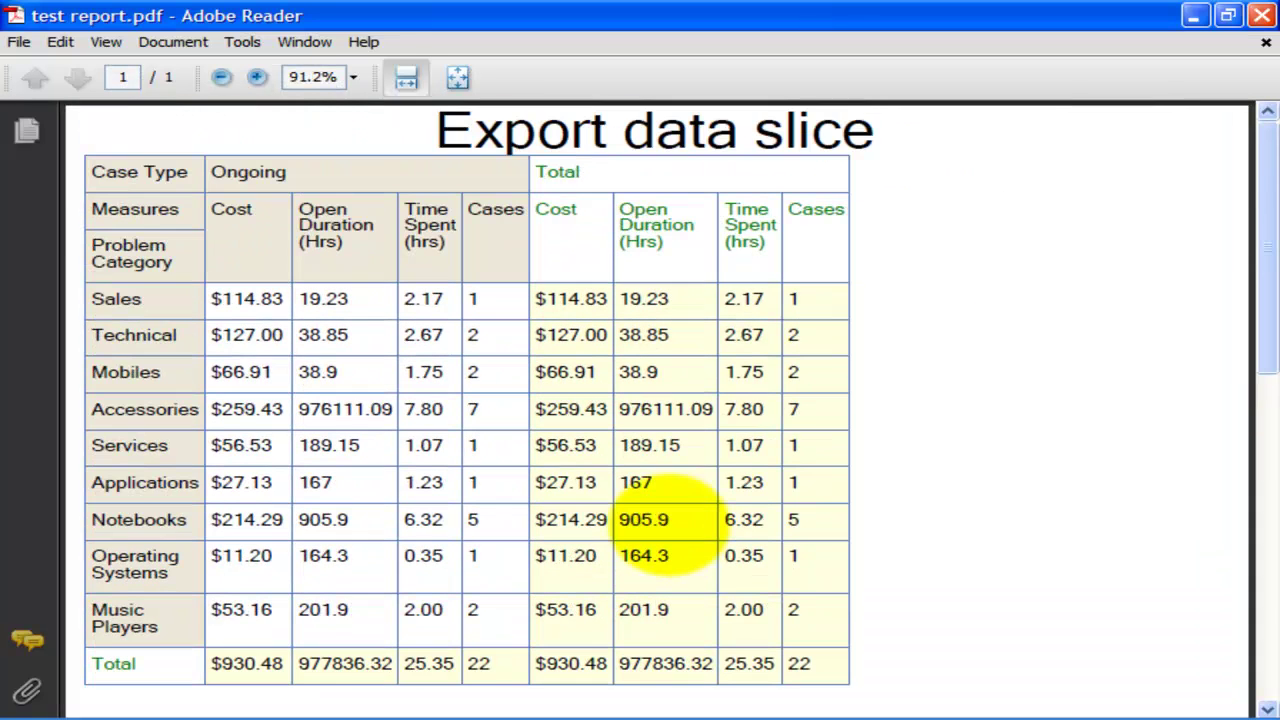
click(1262, 15)
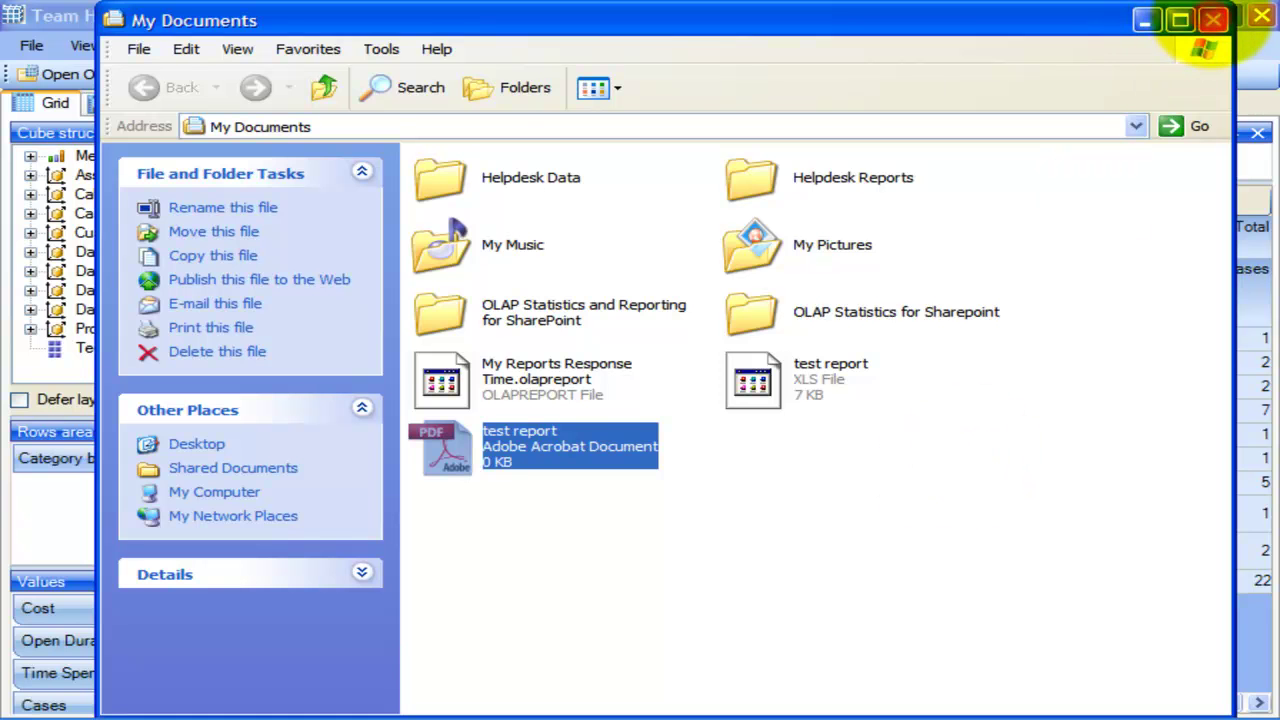
Switch to the chart view and export it to My Documents as the portable document "chart reports".
click(1145, 20)
click(135, 105)
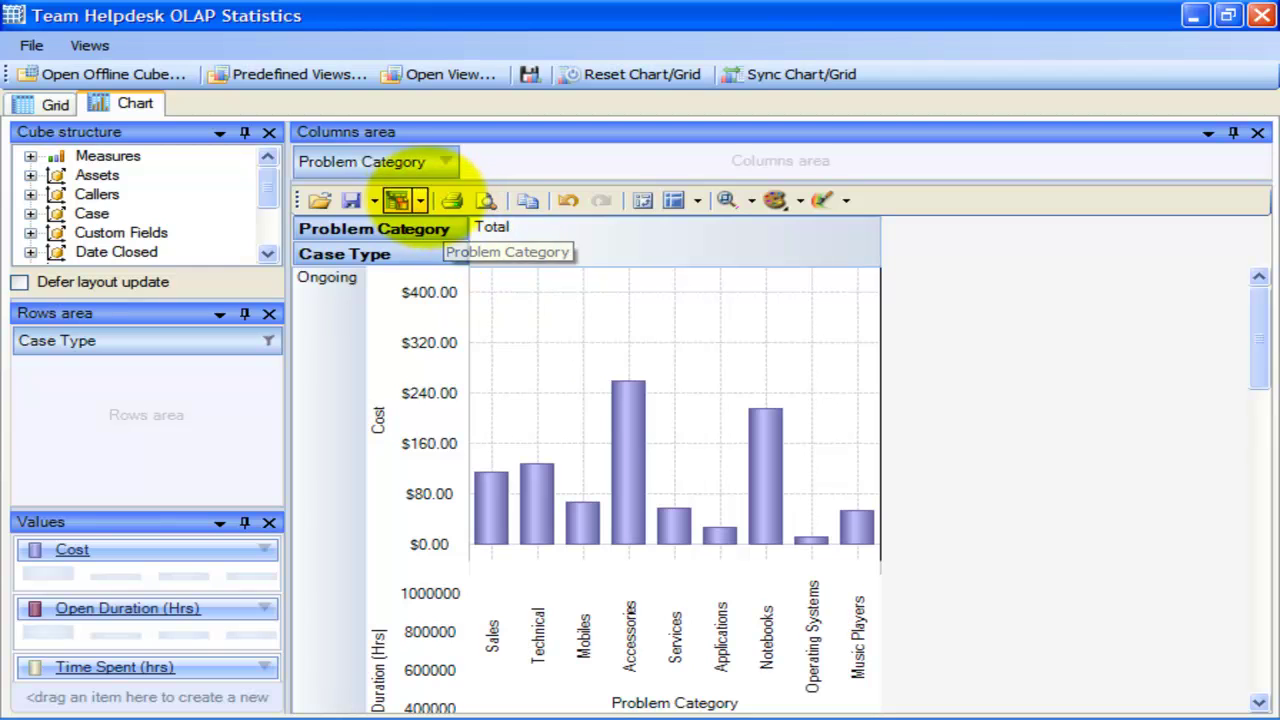
click(420, 198)
click(497, 393)
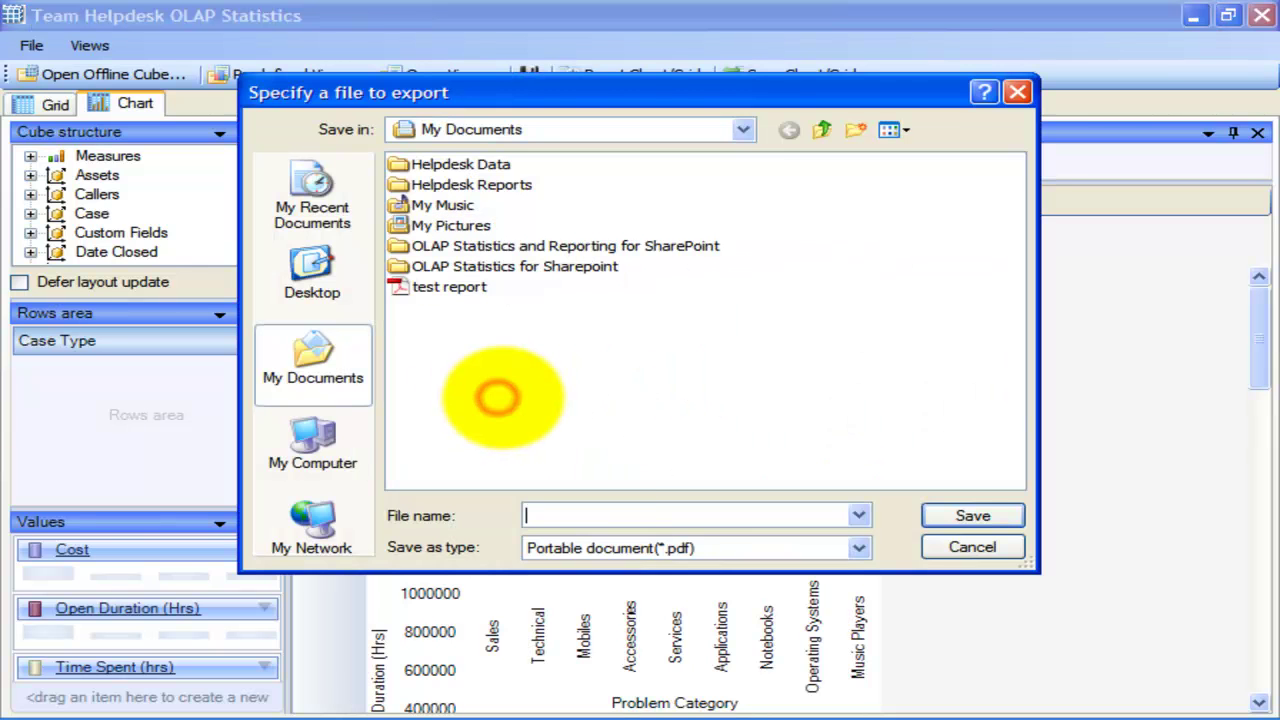
text(chart reports)
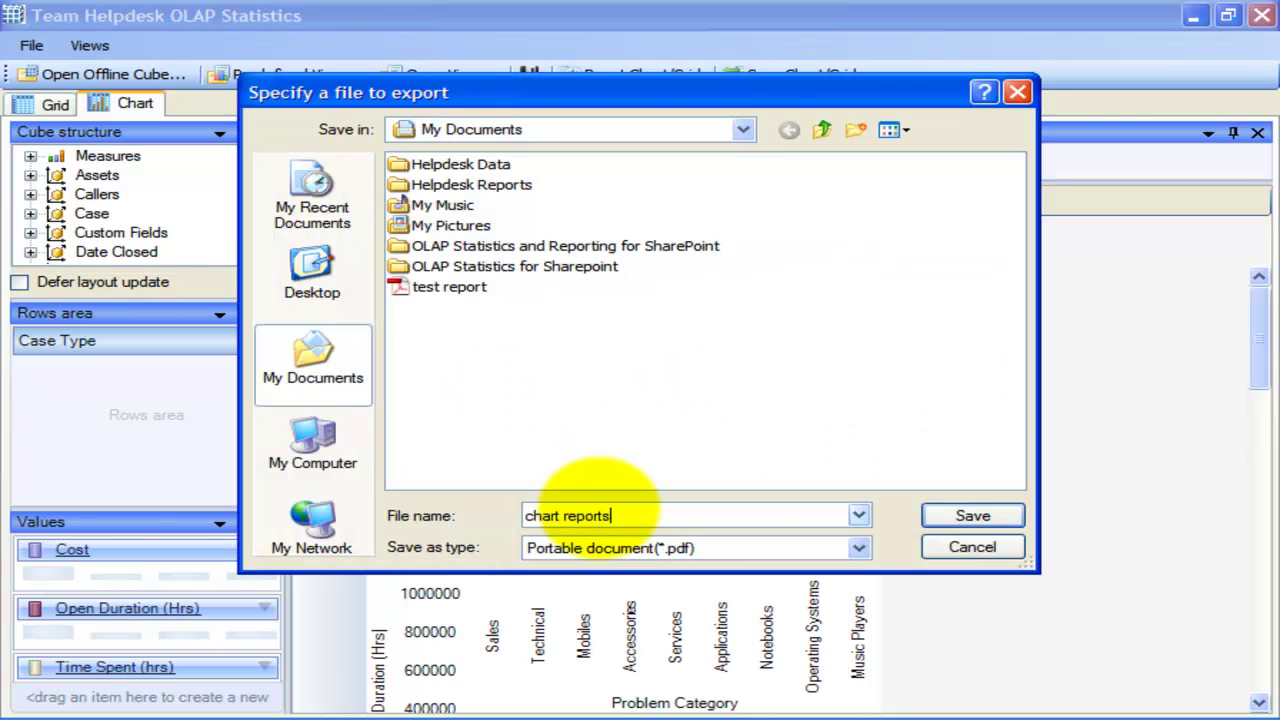
key(Return)
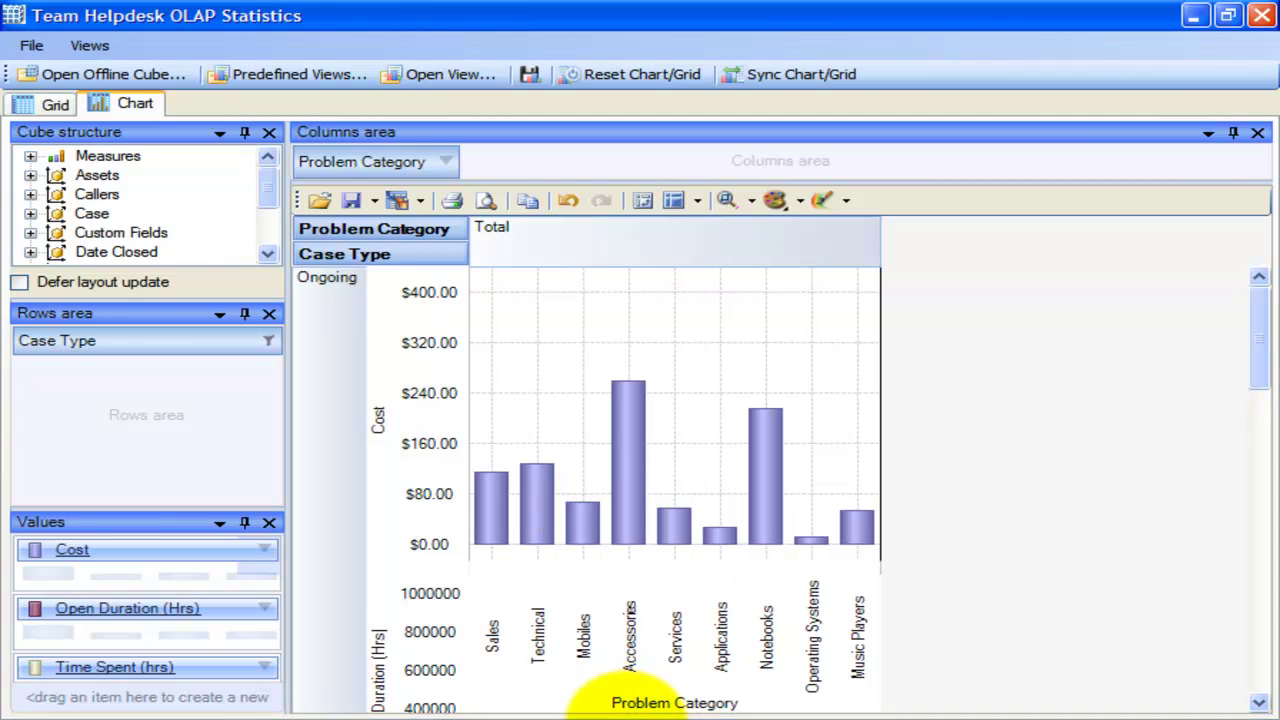
Open the chart reports PDF from My Documents in Adobe Reader, check the exported charts and close it.
click(690, 697)
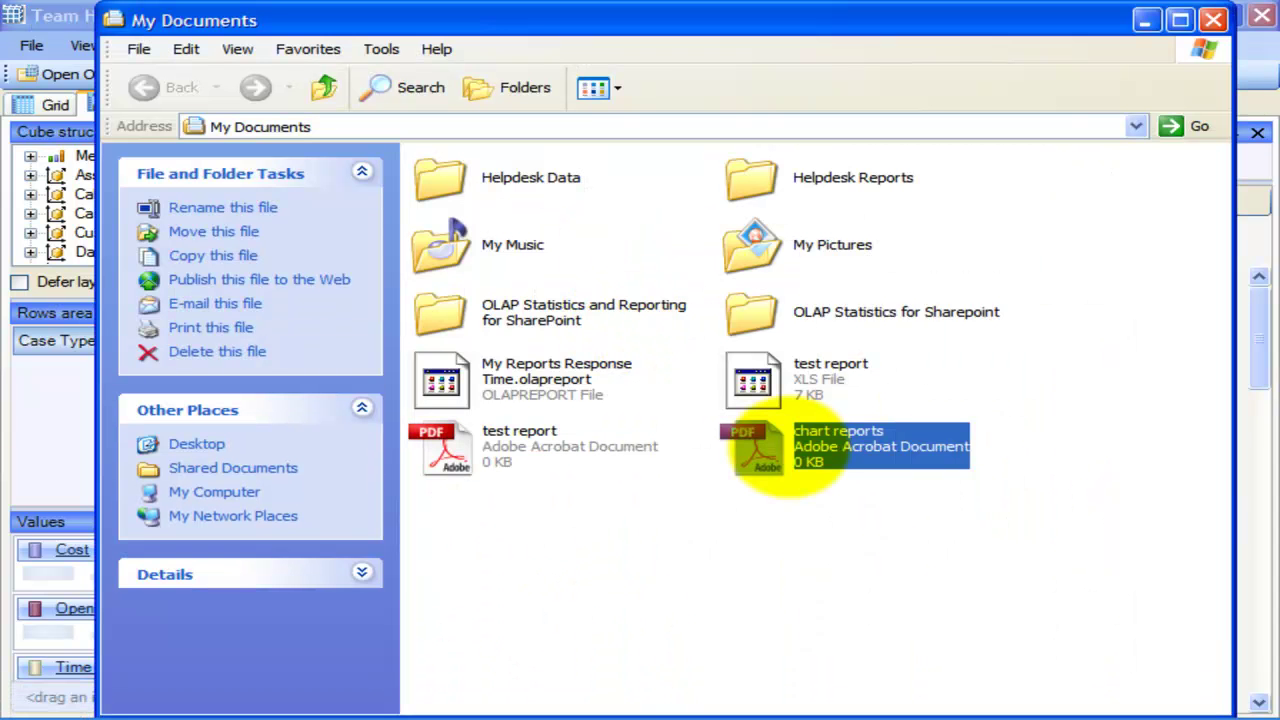
double_click(790, 450)
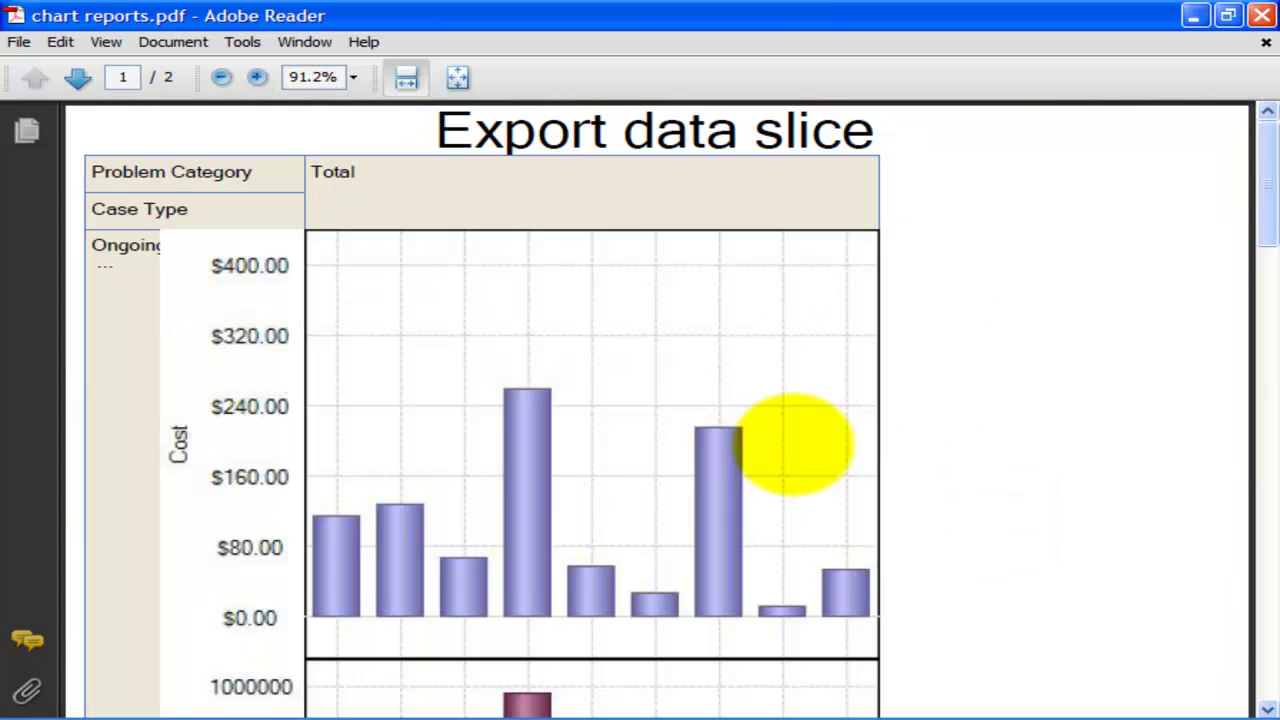
drag(1257, 171, 1195, 213)
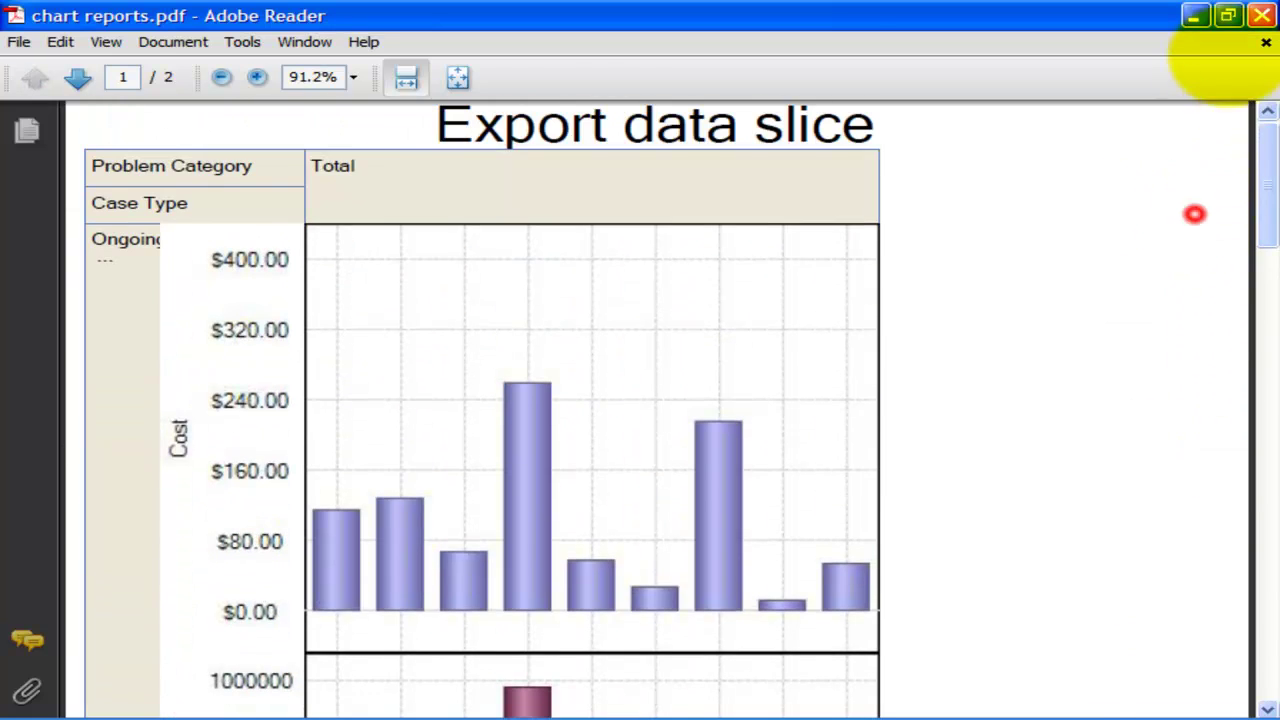
click(1262, 15)
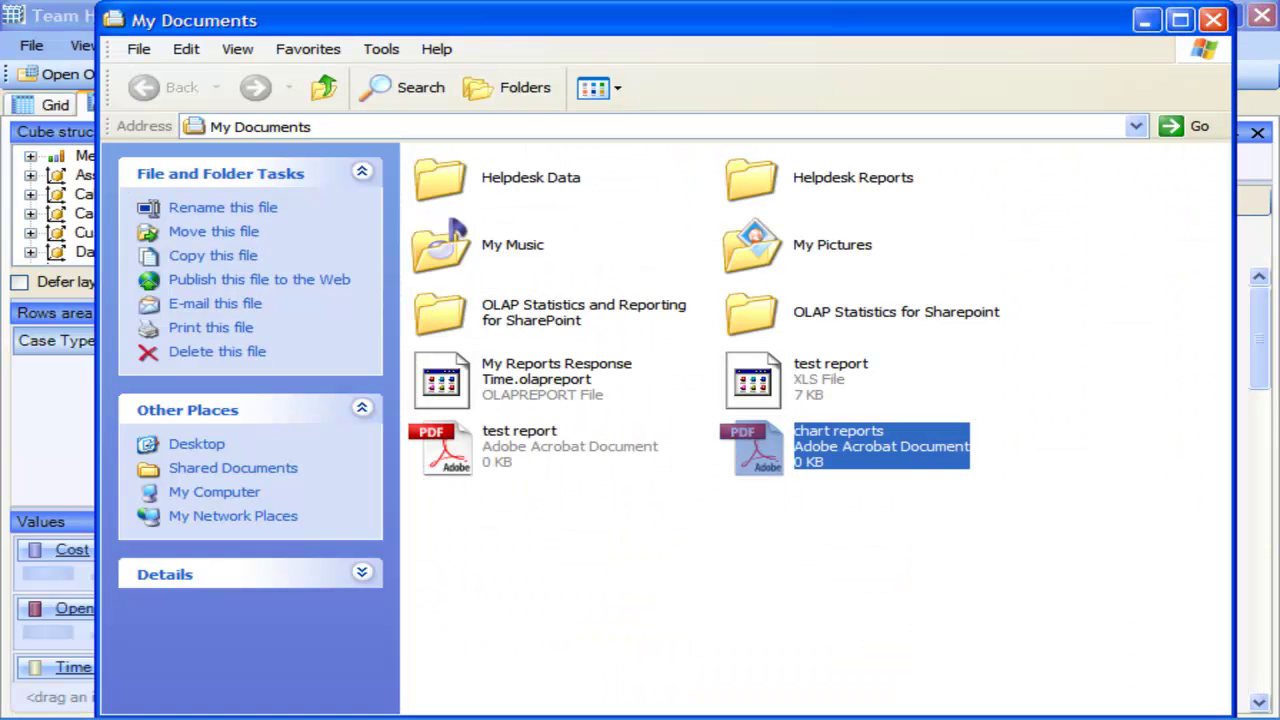
click(1213, 20)
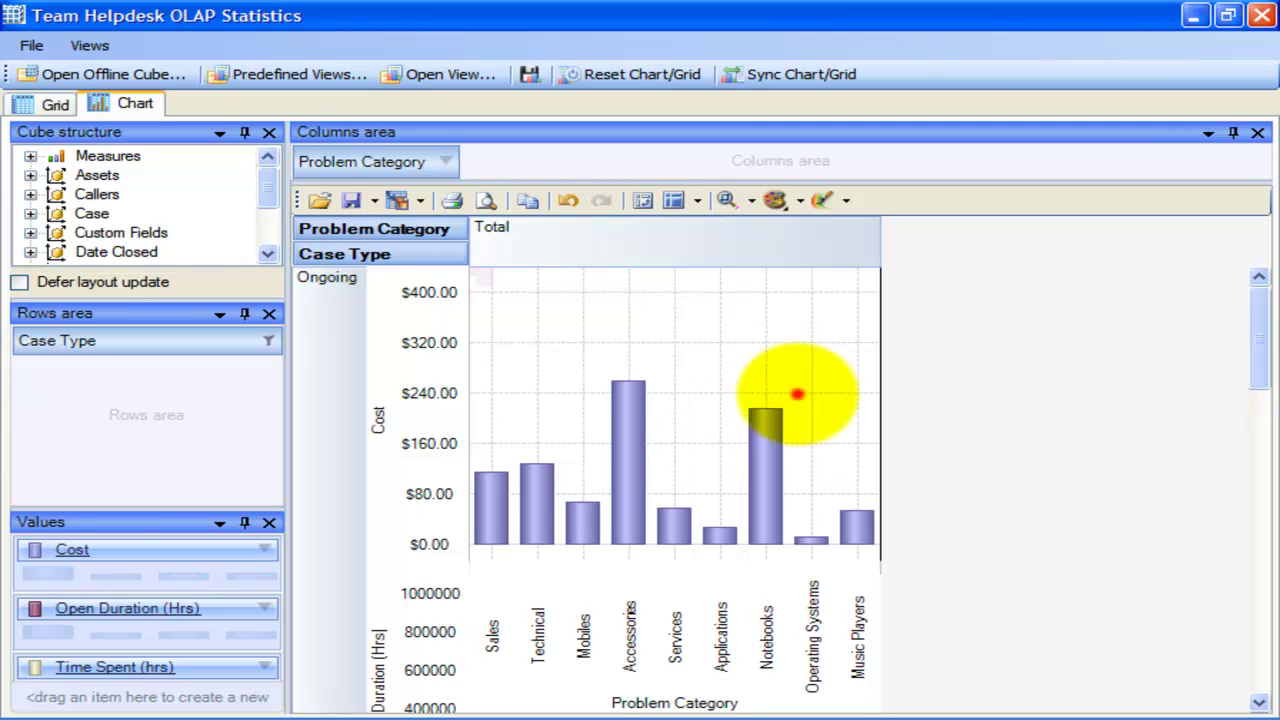
Export the chart to My Documents in Jpg format as "test reports".
click(419, 200)
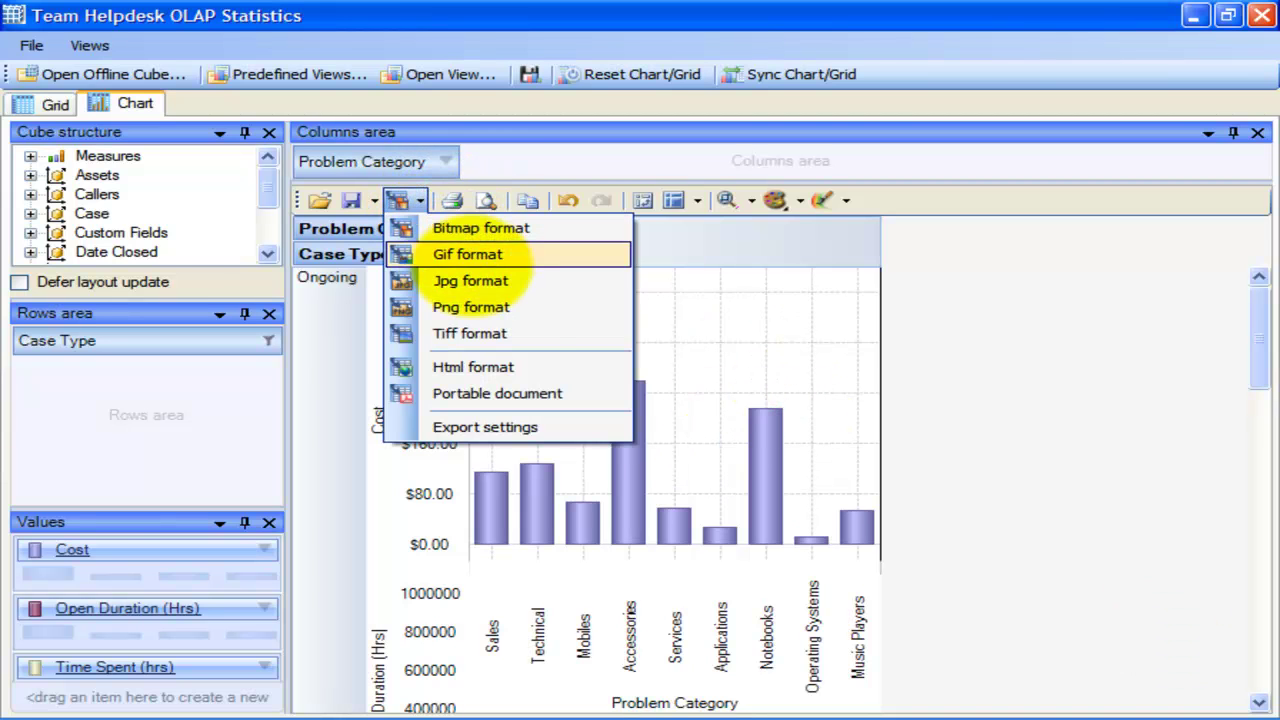
click(500, 282)
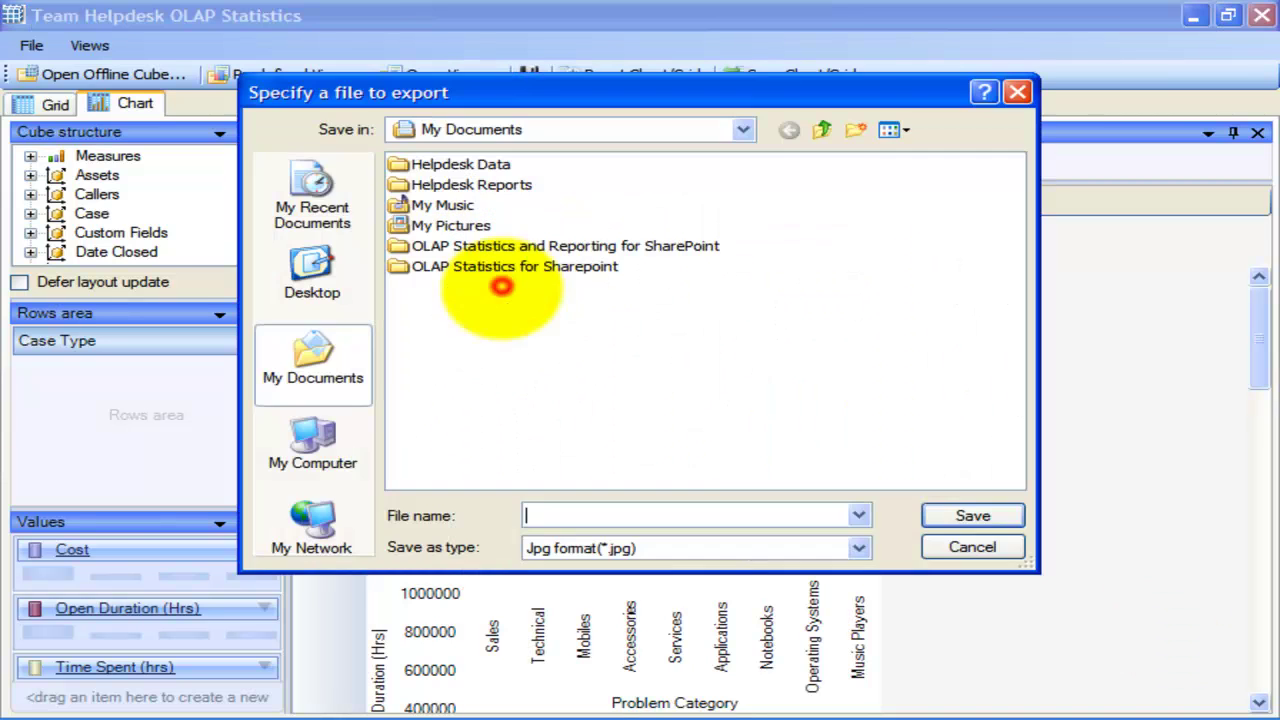
text(test report)
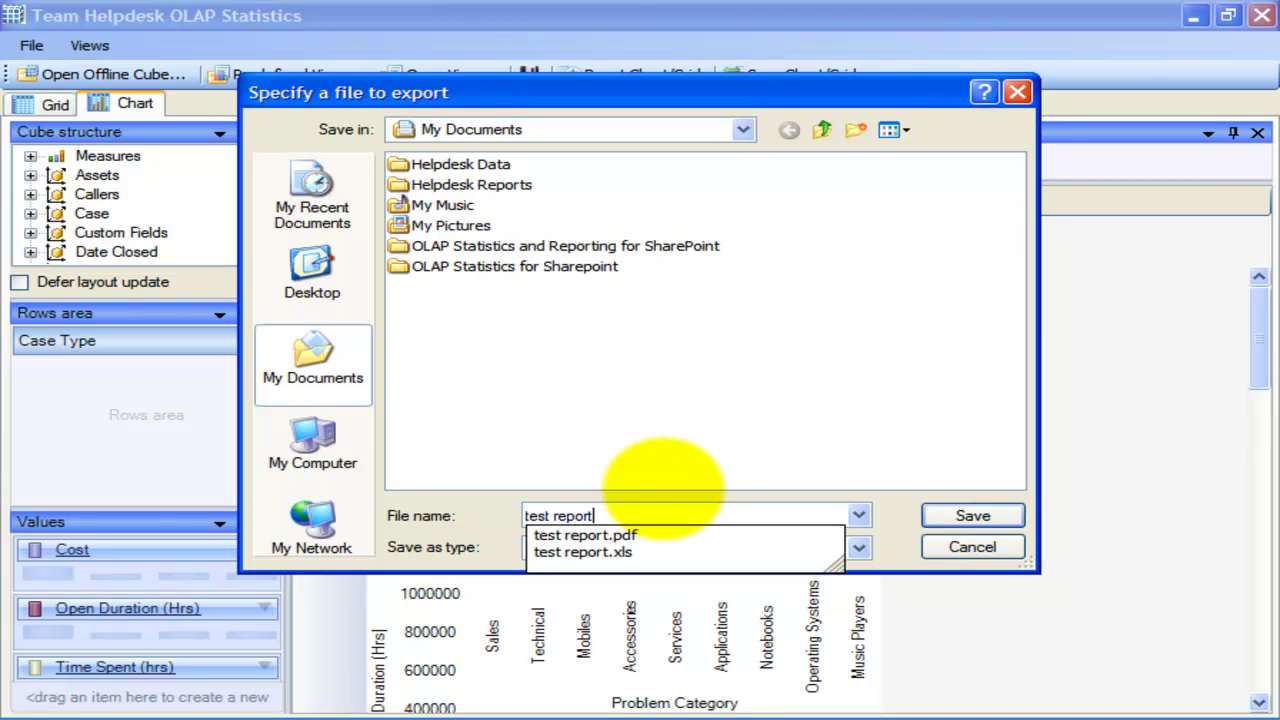
key(Return)
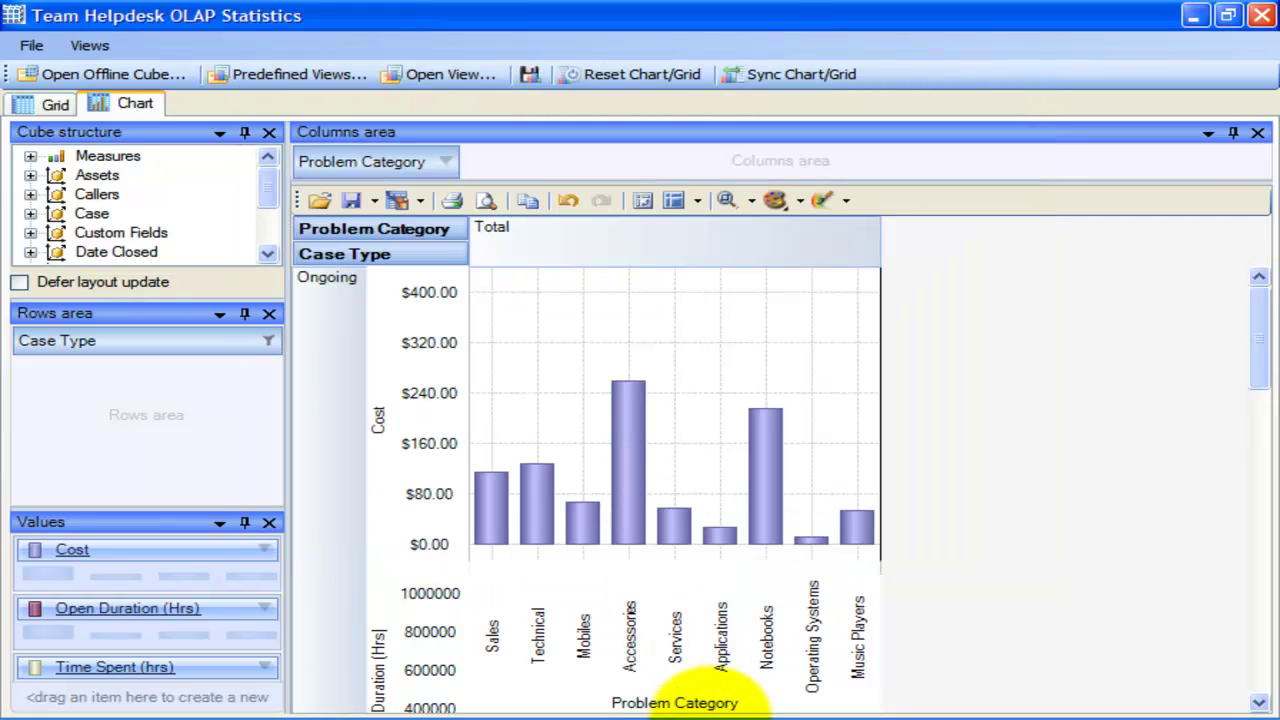
Open the test reports image from My Documents in Windows Picture and Fax Viewer, examine the charts enlarged and close it.
click(690, 697)
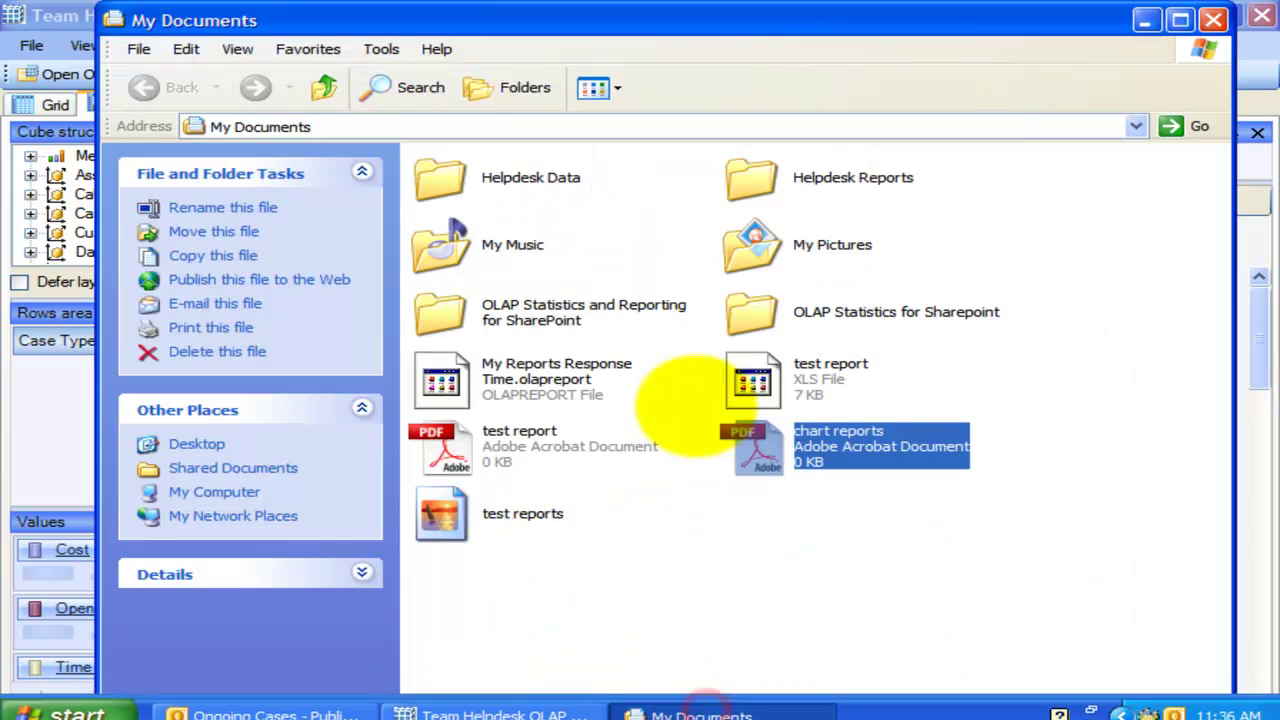
double_click(690, 515)
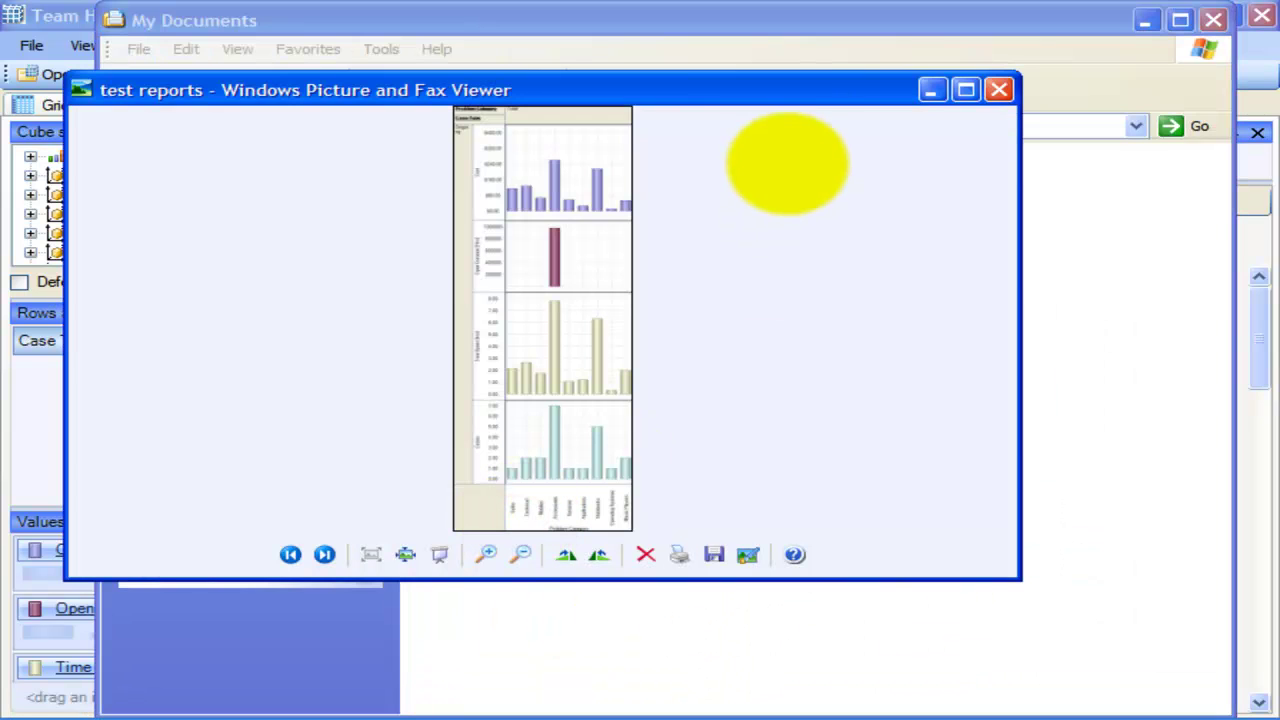
double_click(790, 91)
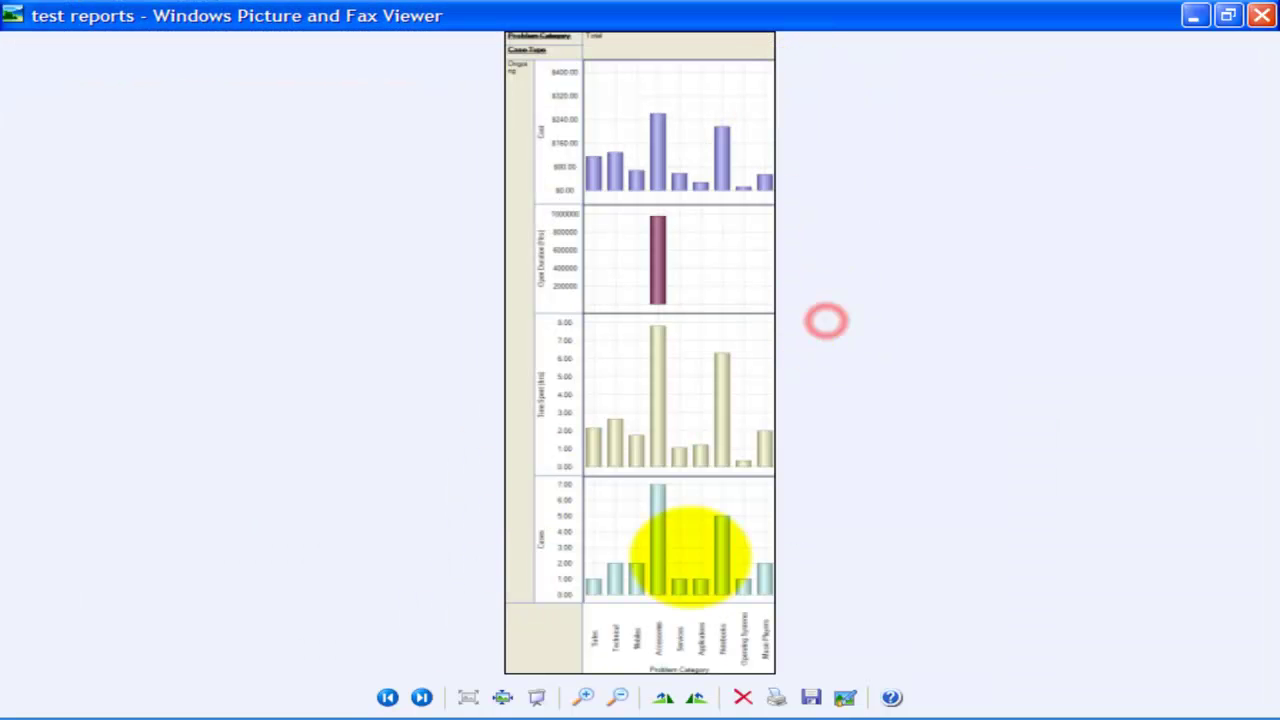
click(585, 697)
click(585, 697)
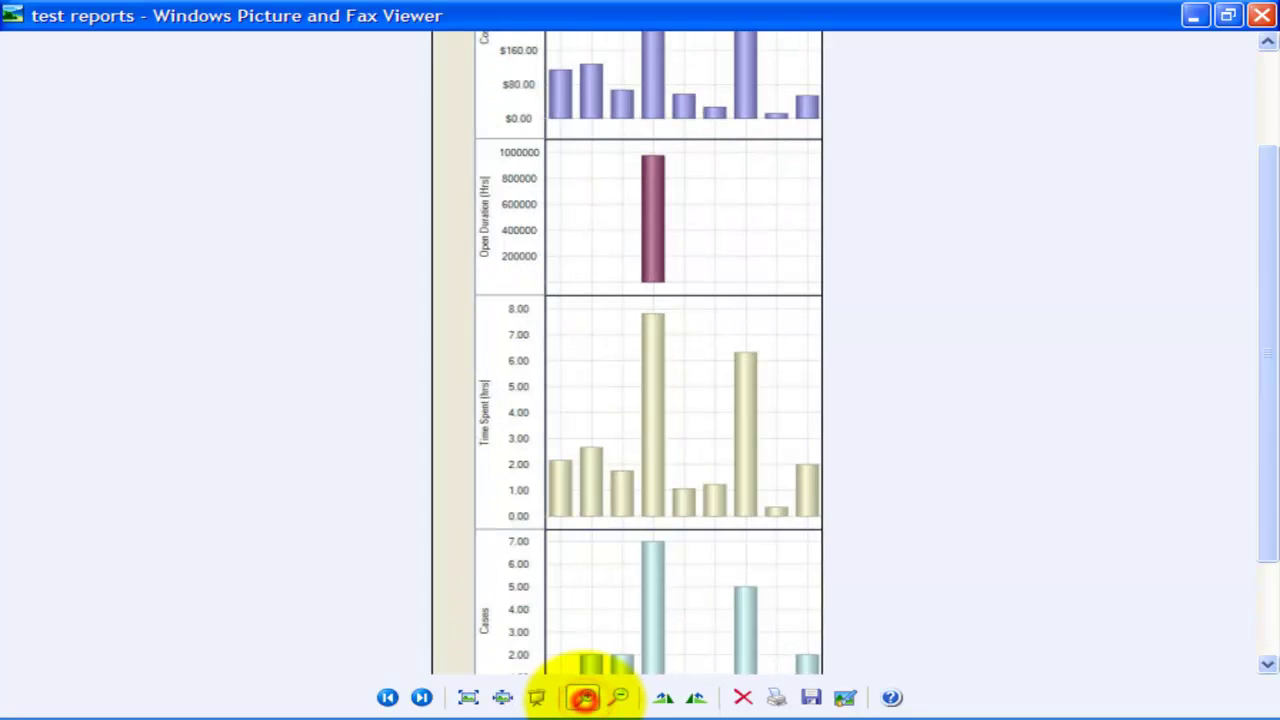
drag(1266, 306, 1260, 136)
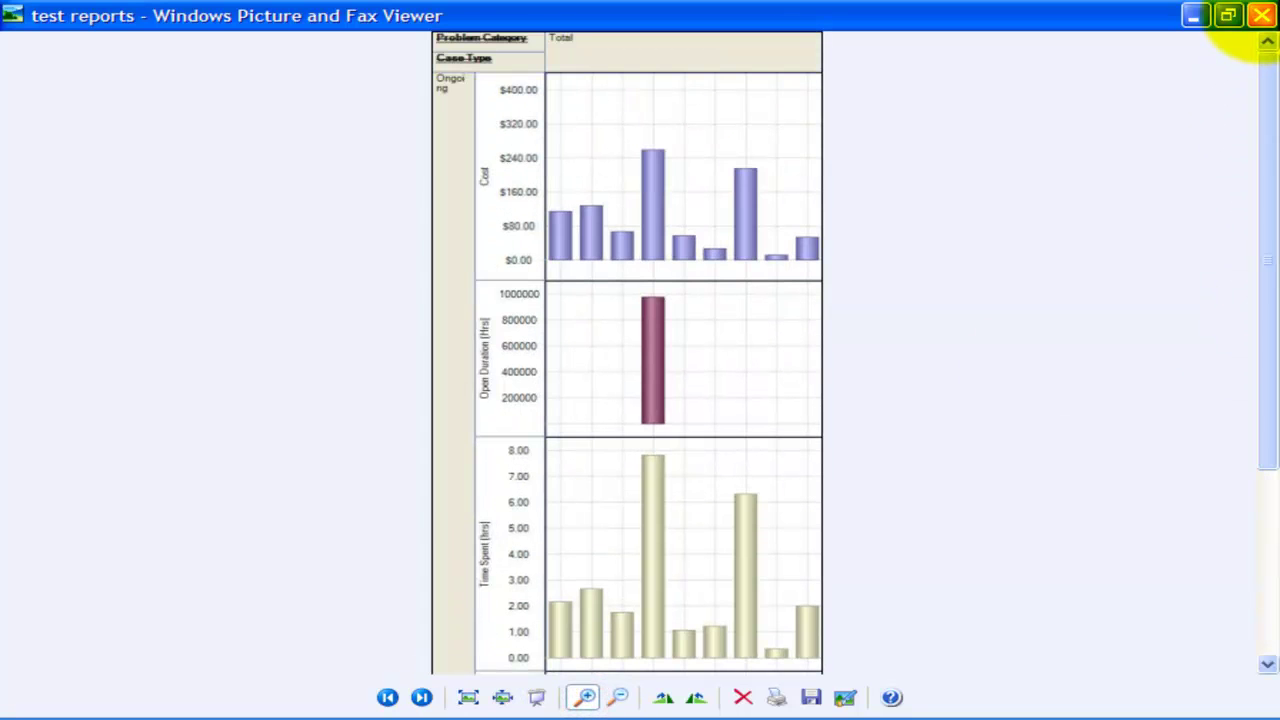
click(1262, 14)
click(1260, 14)
click(975, 367)
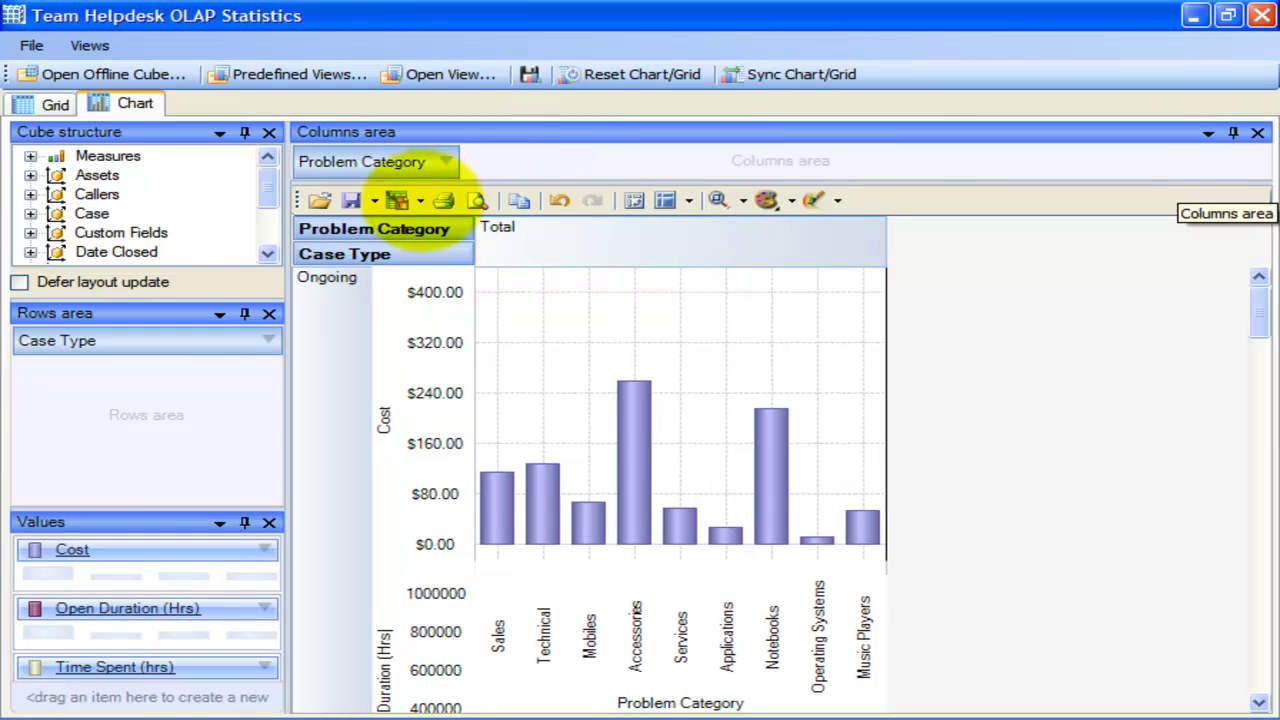
Examine the chart's export settings for print, page setup, headers and footers, and color and font, leaving without changes.
click(410, 202)
click(510, 426)
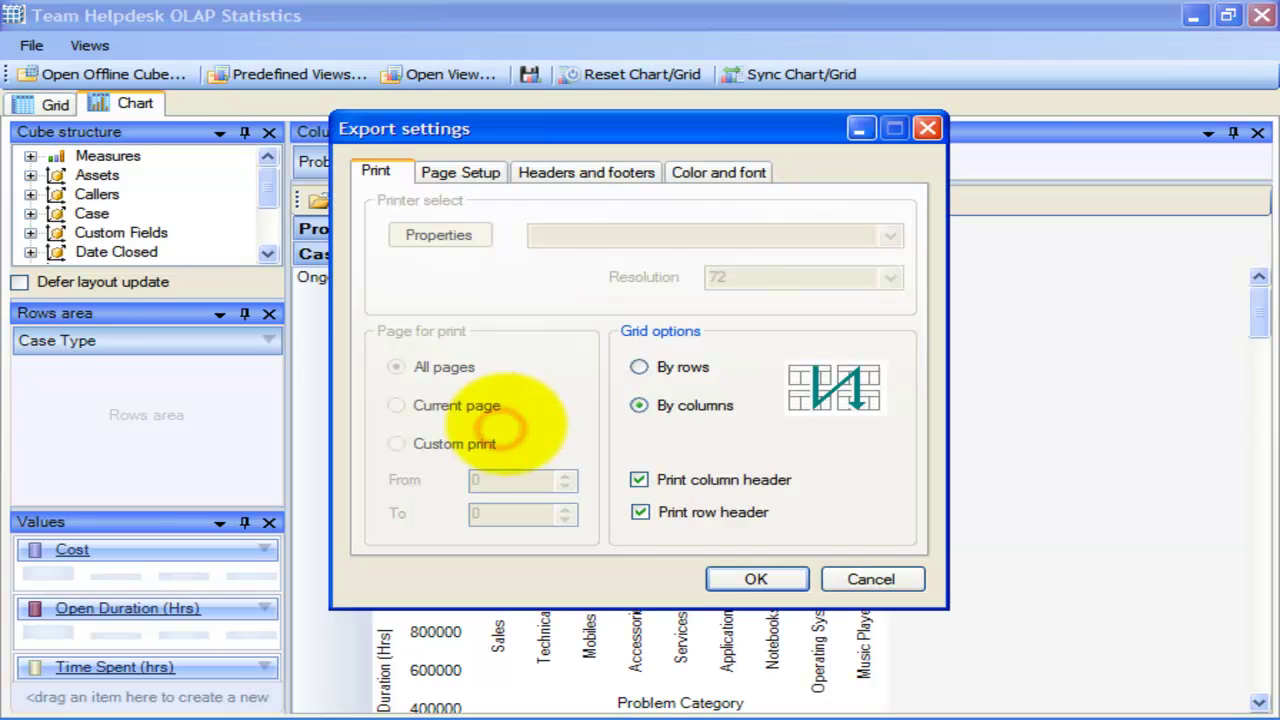
click(462, 171)
click(566, 171)
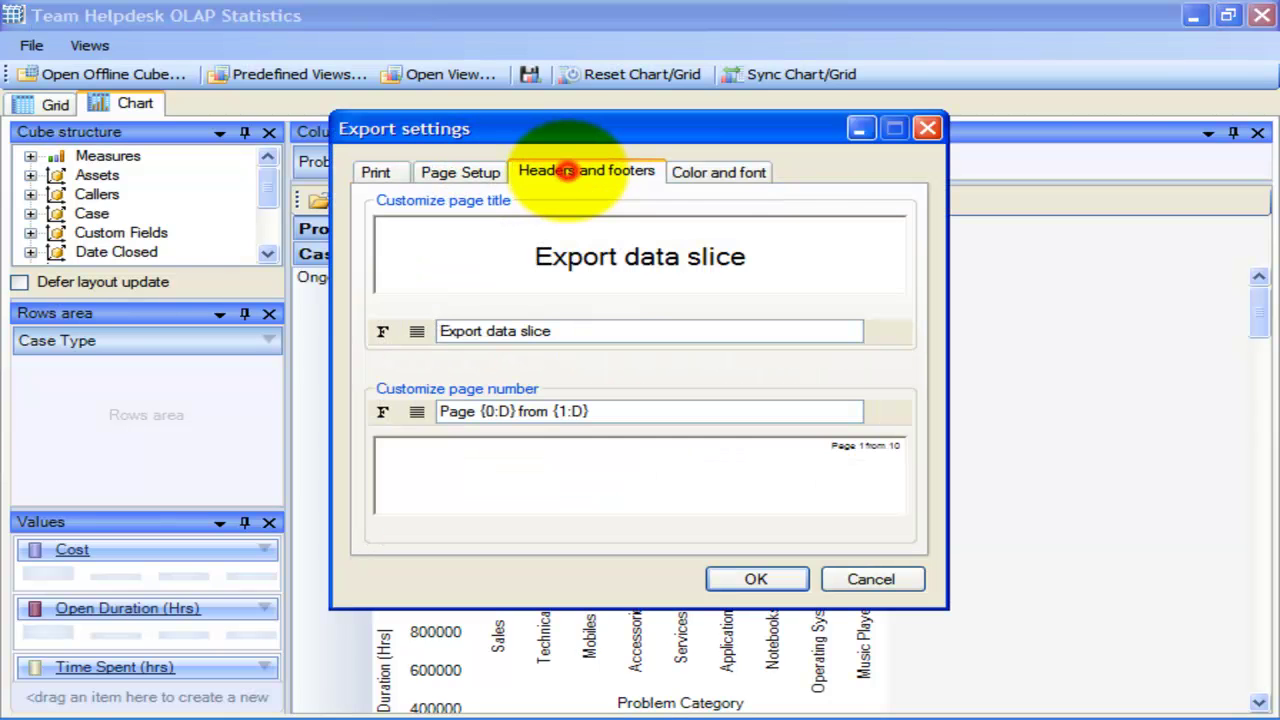
click(714, 171)
click(586, 171)
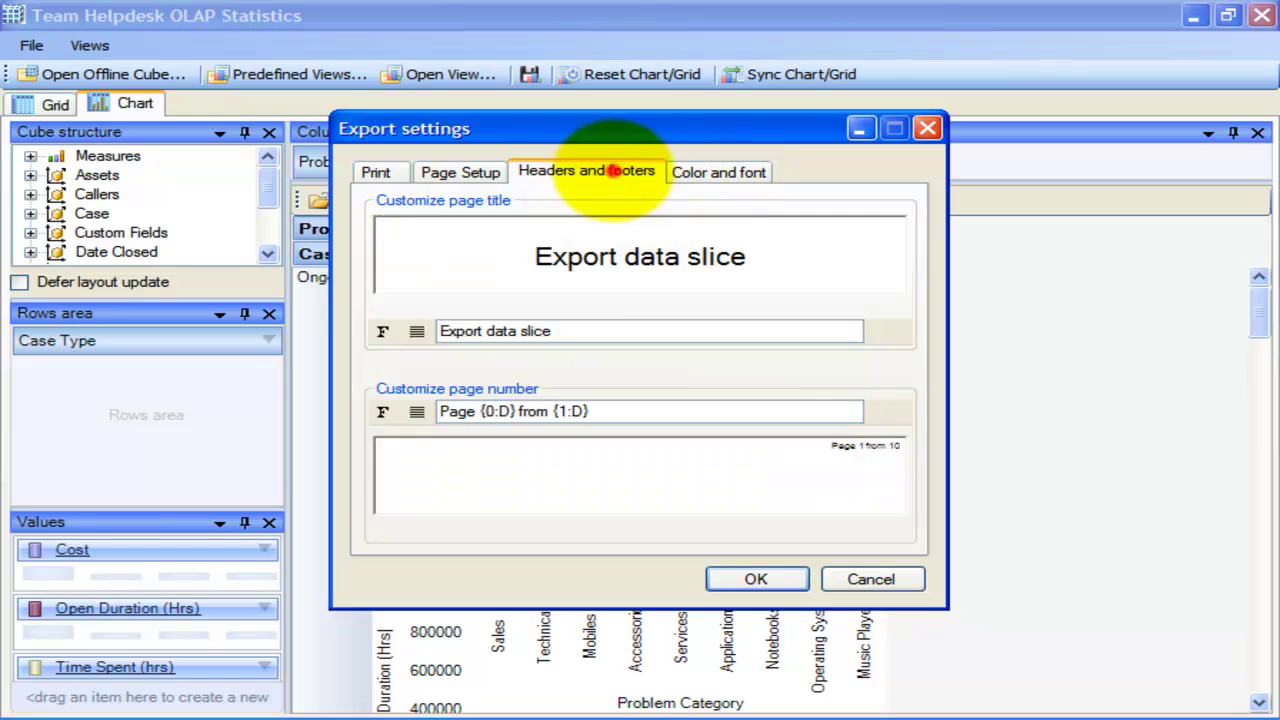
click(462, 171)
click(375, 171)
click(871, 579)
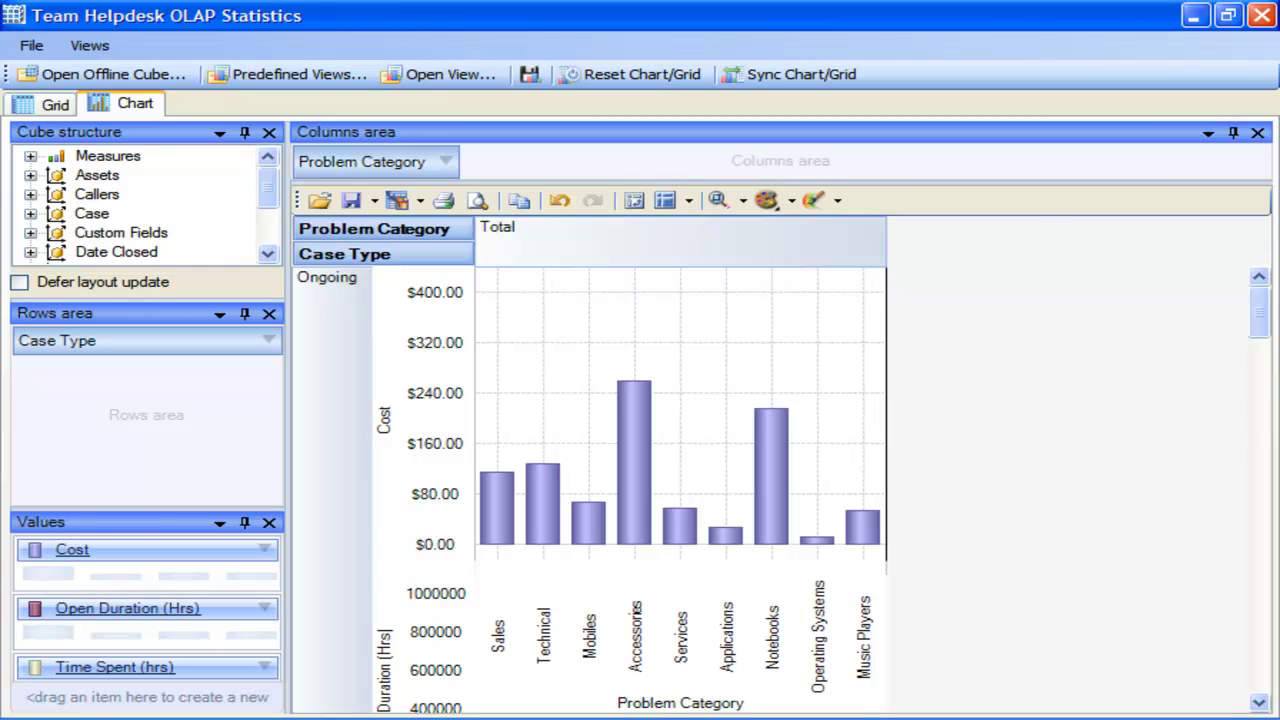
In the grid, add the Case field Created By above Category by Type in the rows and expand the fifth creator by problem category.
click(47, 104)
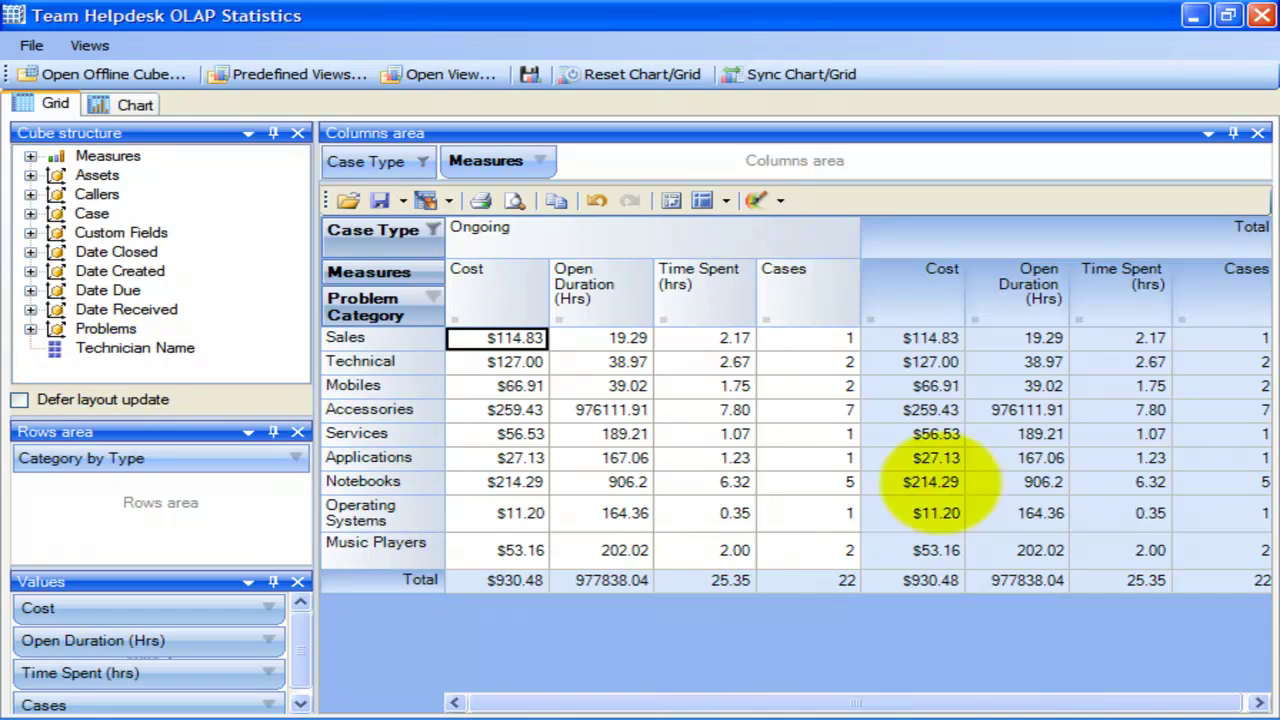
click(527, 620)
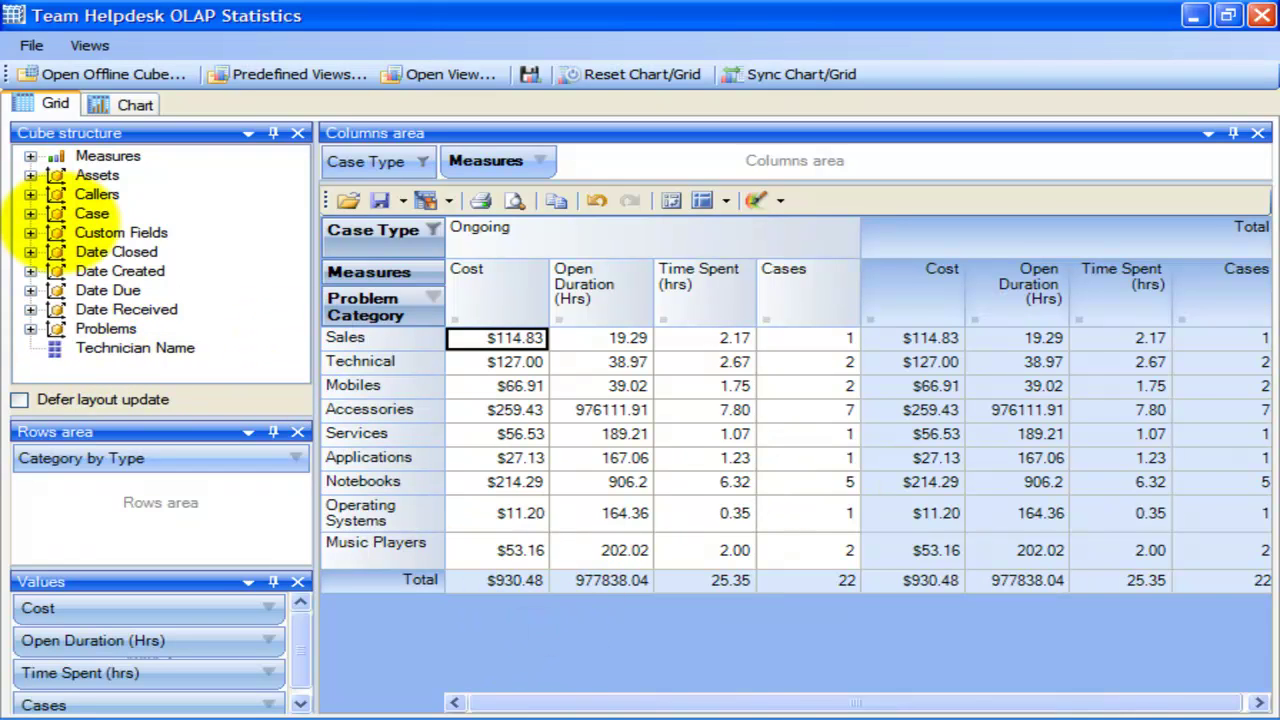
click(30, 213)
drag(139, 252, 205, 457)
click(138, 484)
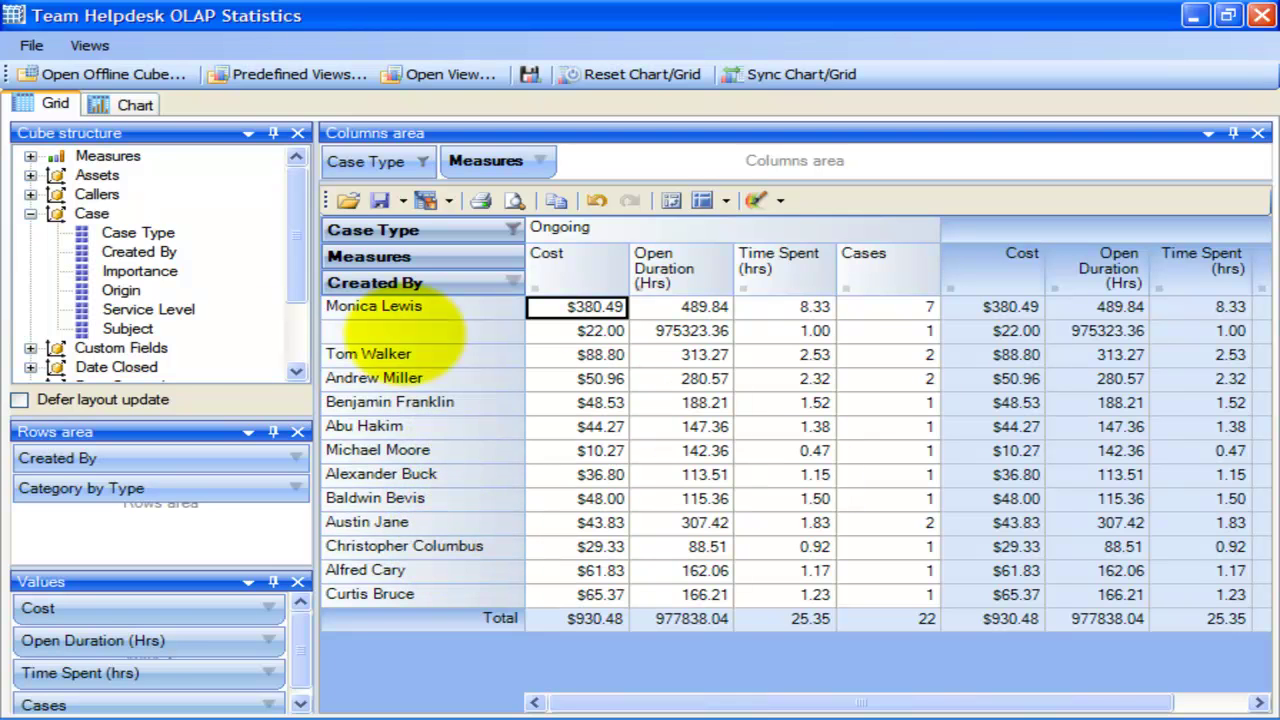
click(331, 401)
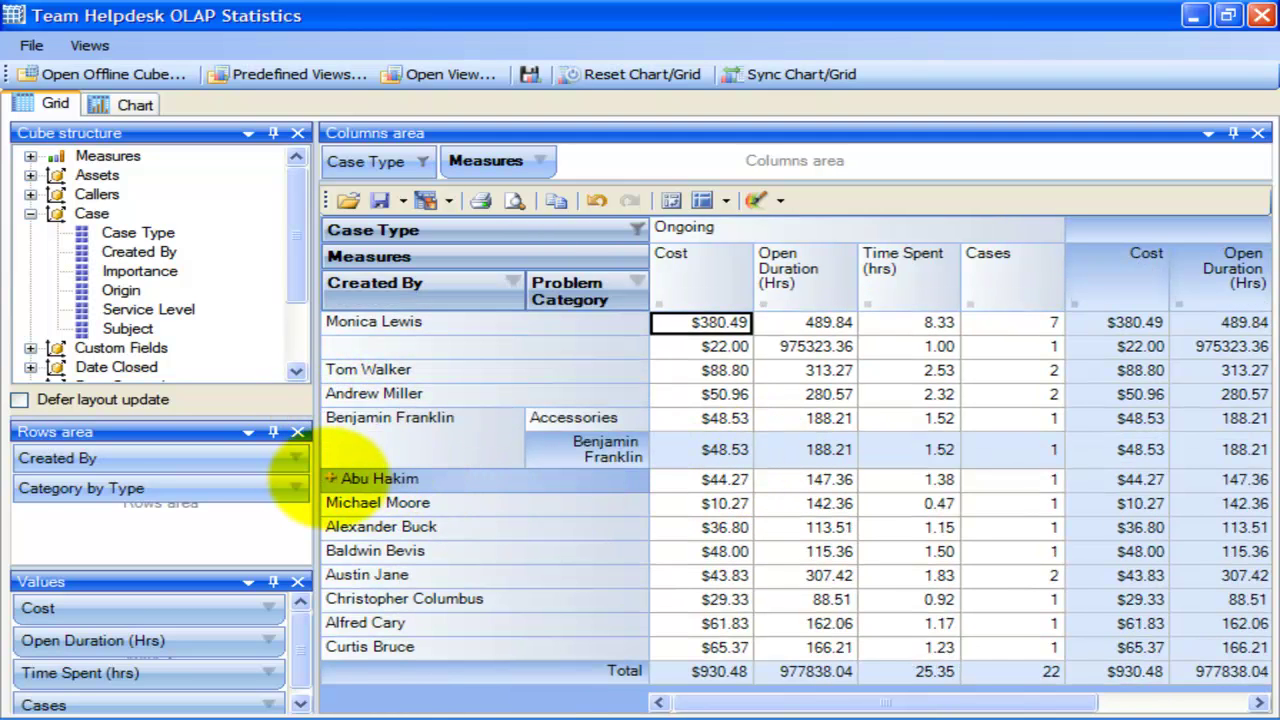
Expand the sixth creator in the grid by problem category, and close the OLAP statistics window.
click(331, 479)
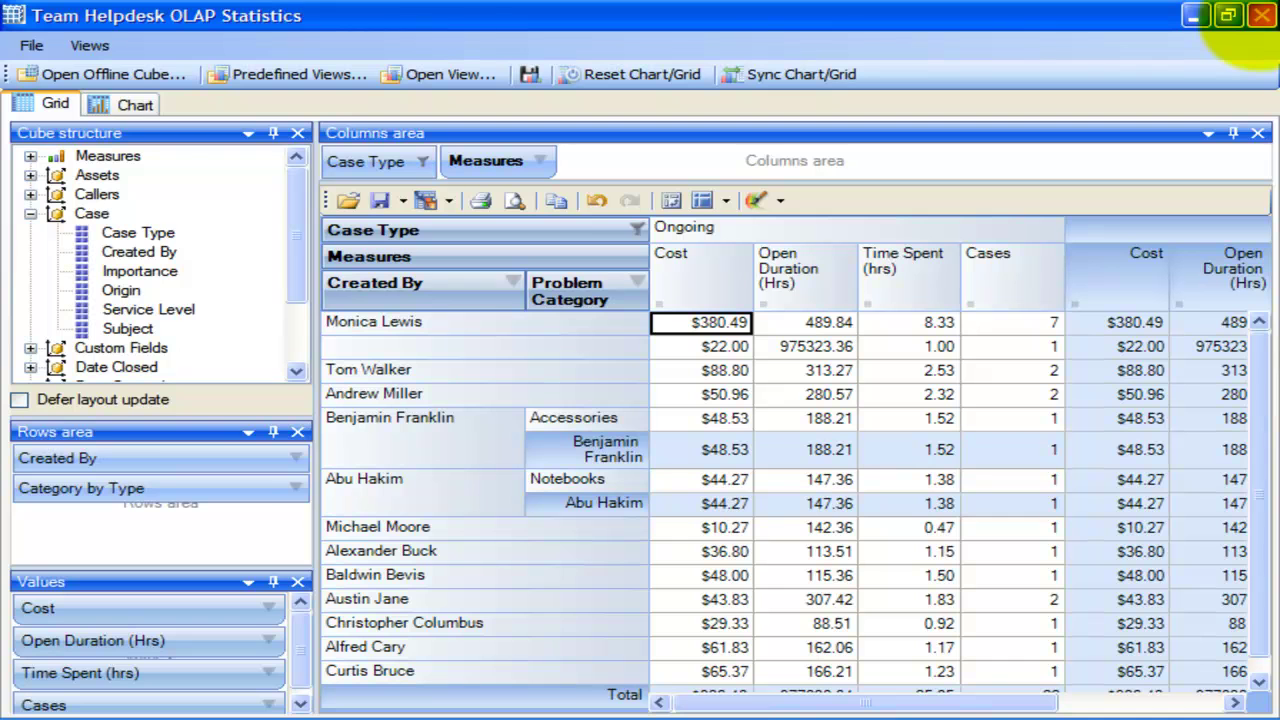
click(1260, 16)
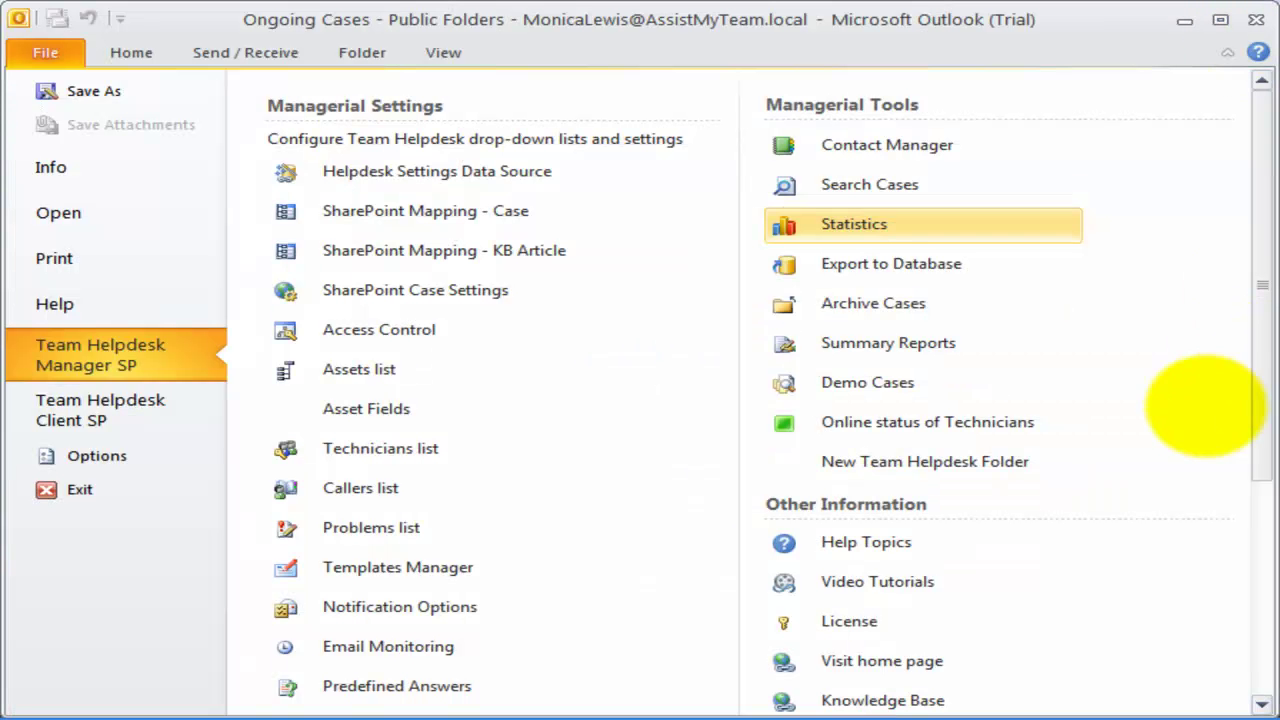
Open the Team Helpdesk help topics manual at section 15.1 Statistics and read through to 15.1.2 Understanding the User Interface.
click(866, 541)
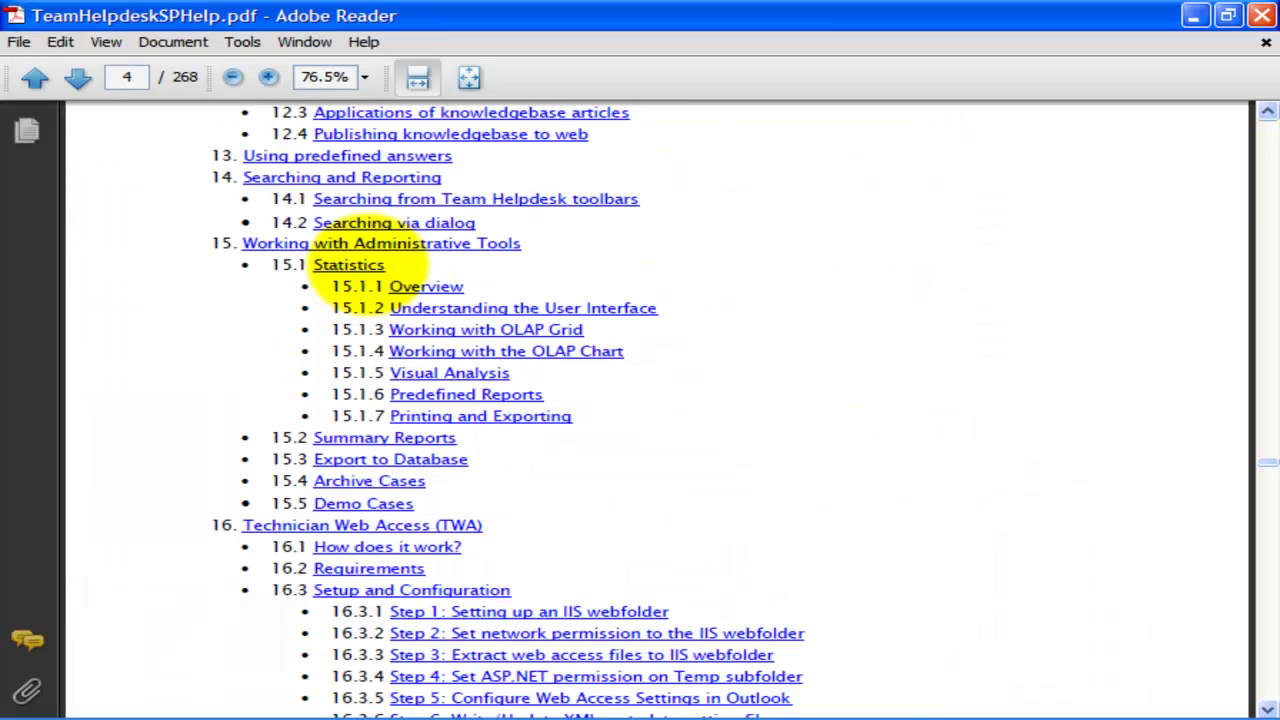
click(345, 260)
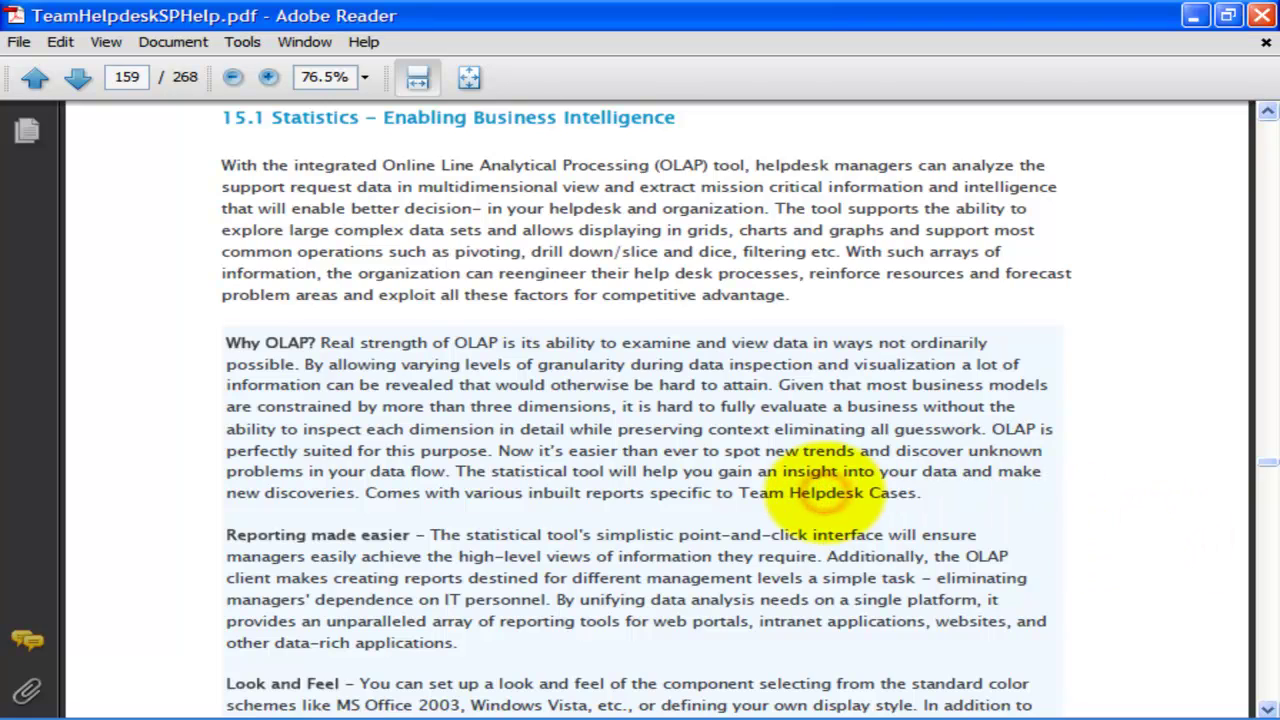
scroll(786, 480, down, 15)
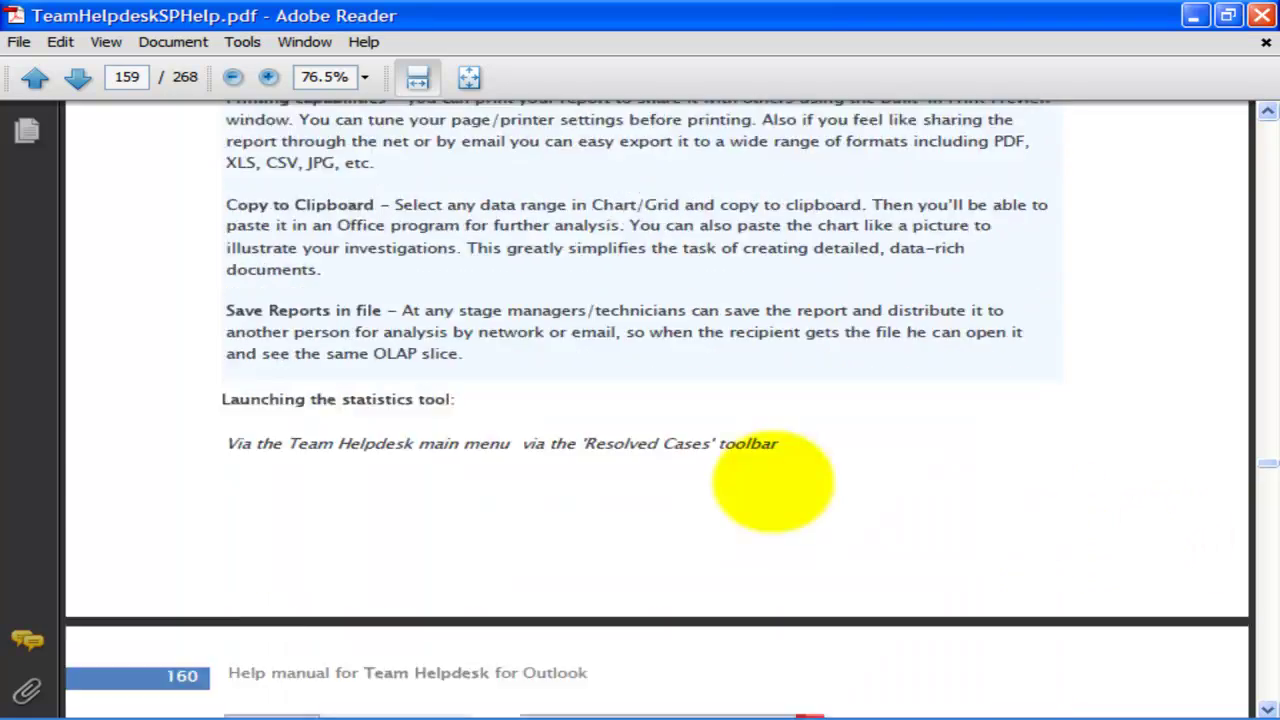
scroll(773, 480, down, 15)
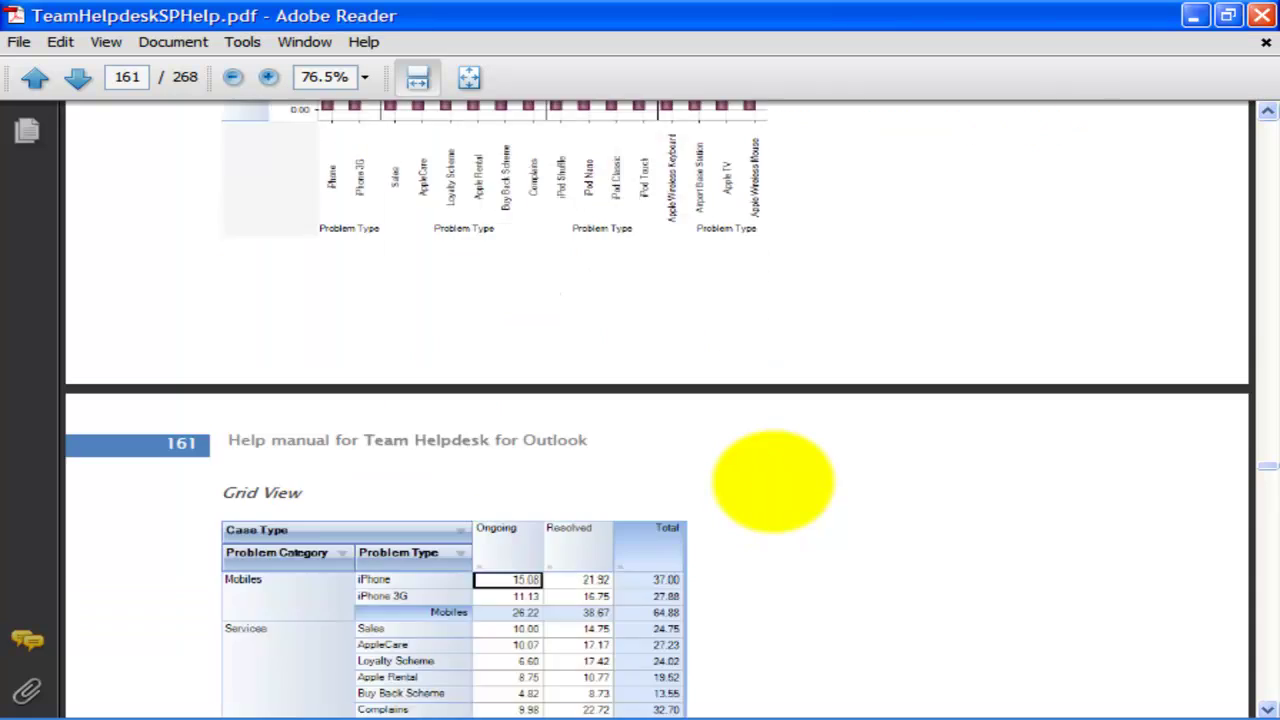
scroll(773, 480, down, 15)
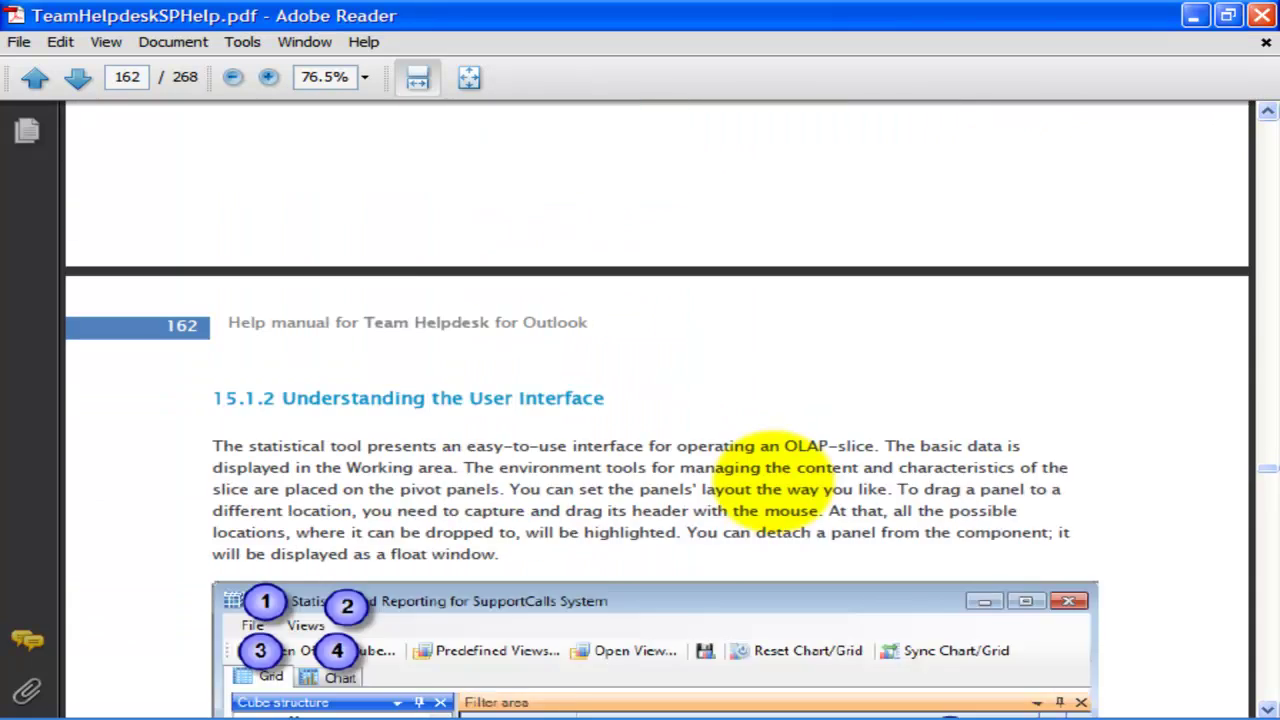
scroll(775, 480, down, 15)
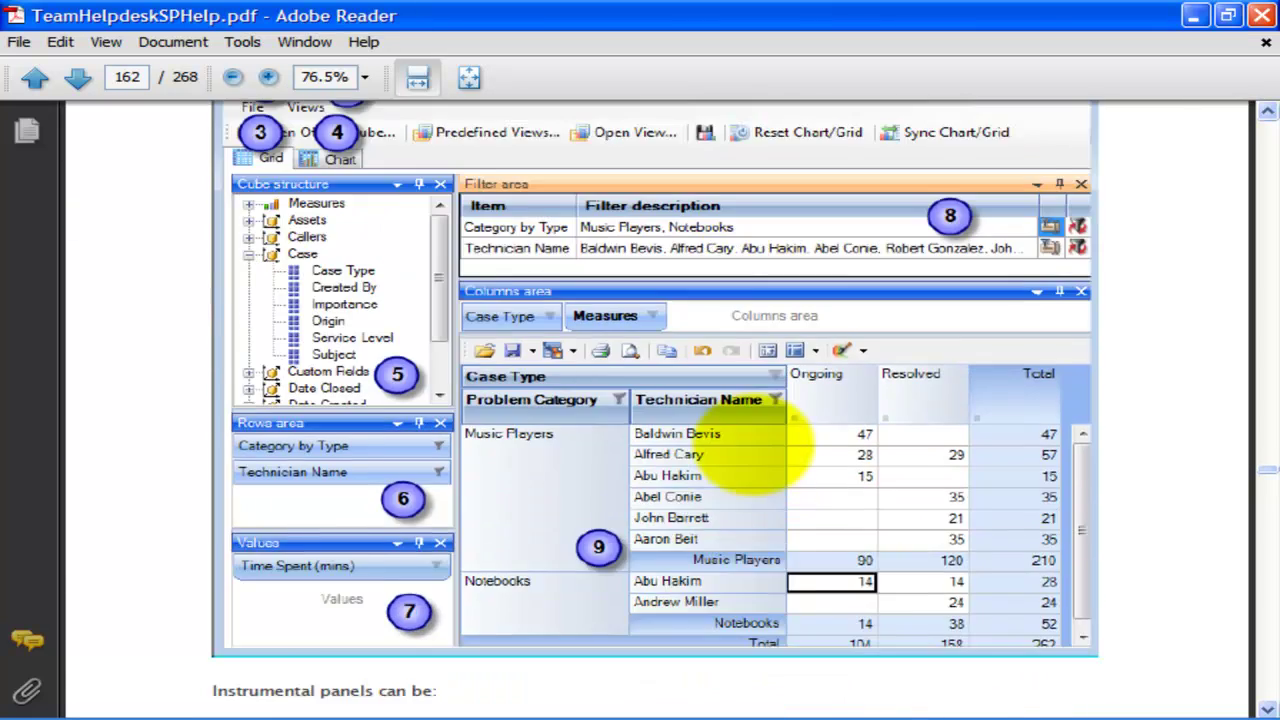